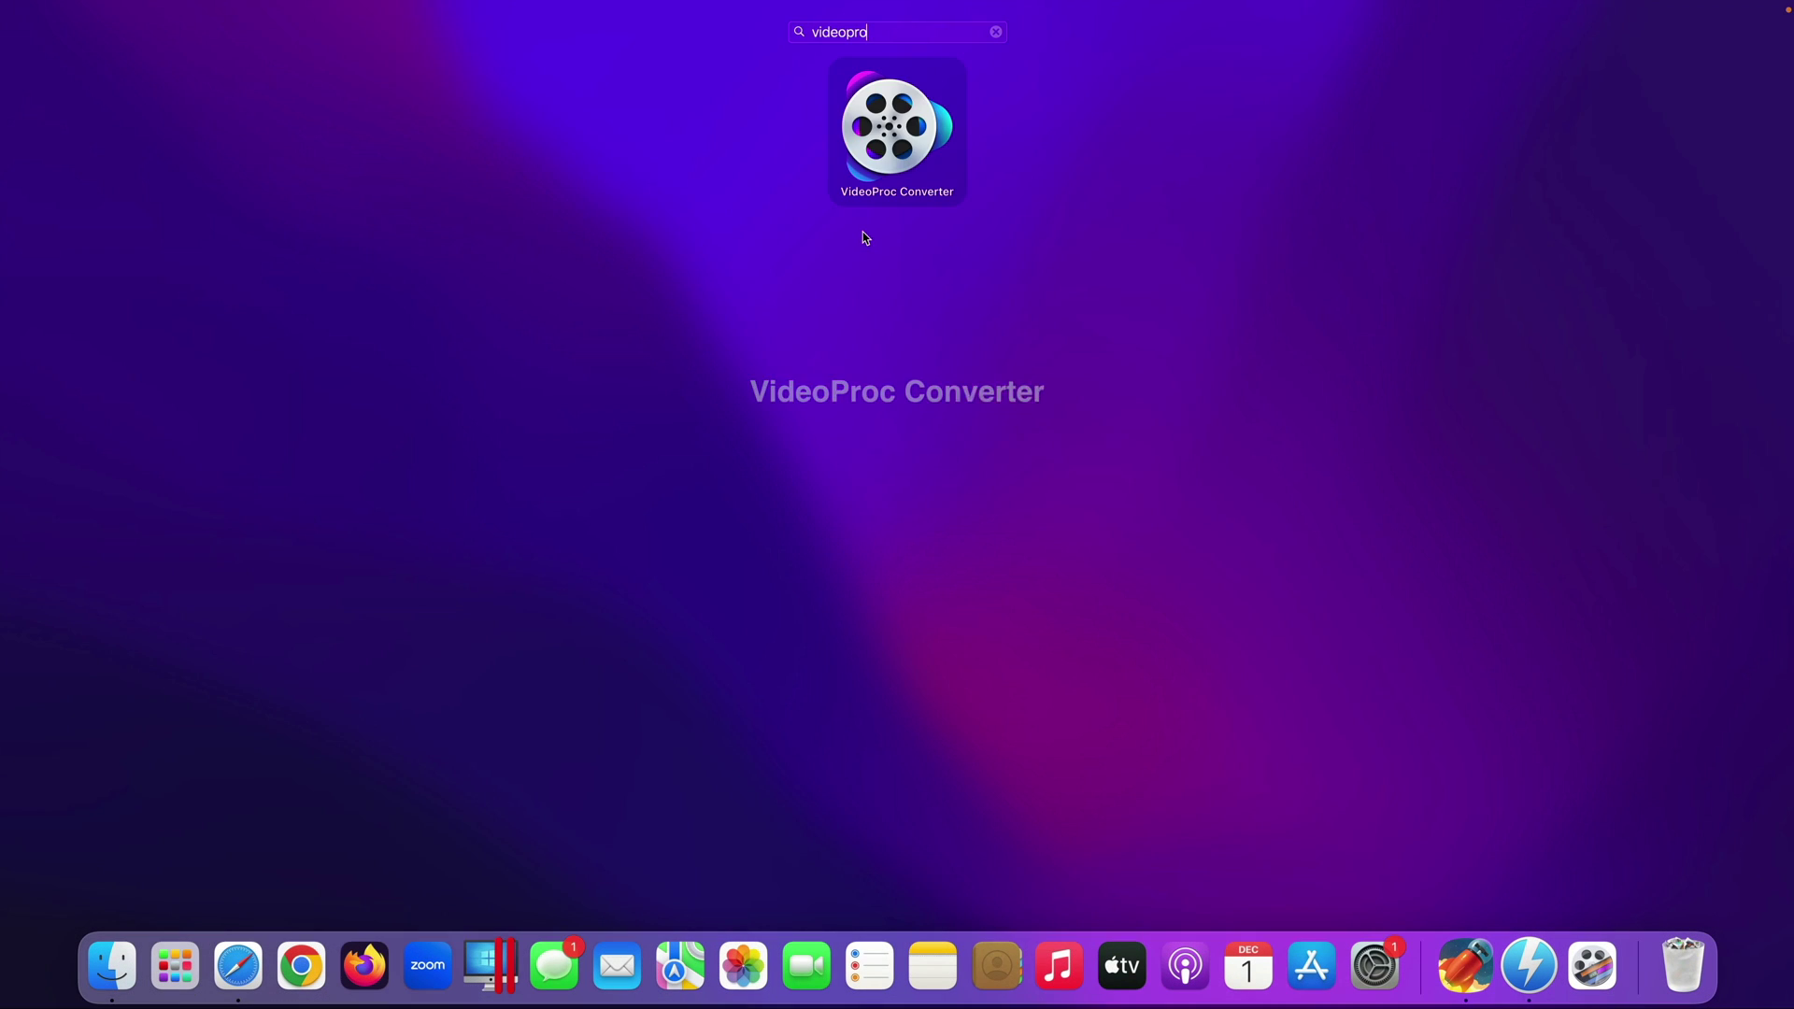
Launch VideoProc Converter from the Launchpad search results.
{"action": "left_click", "coordinate": [874, 100]}
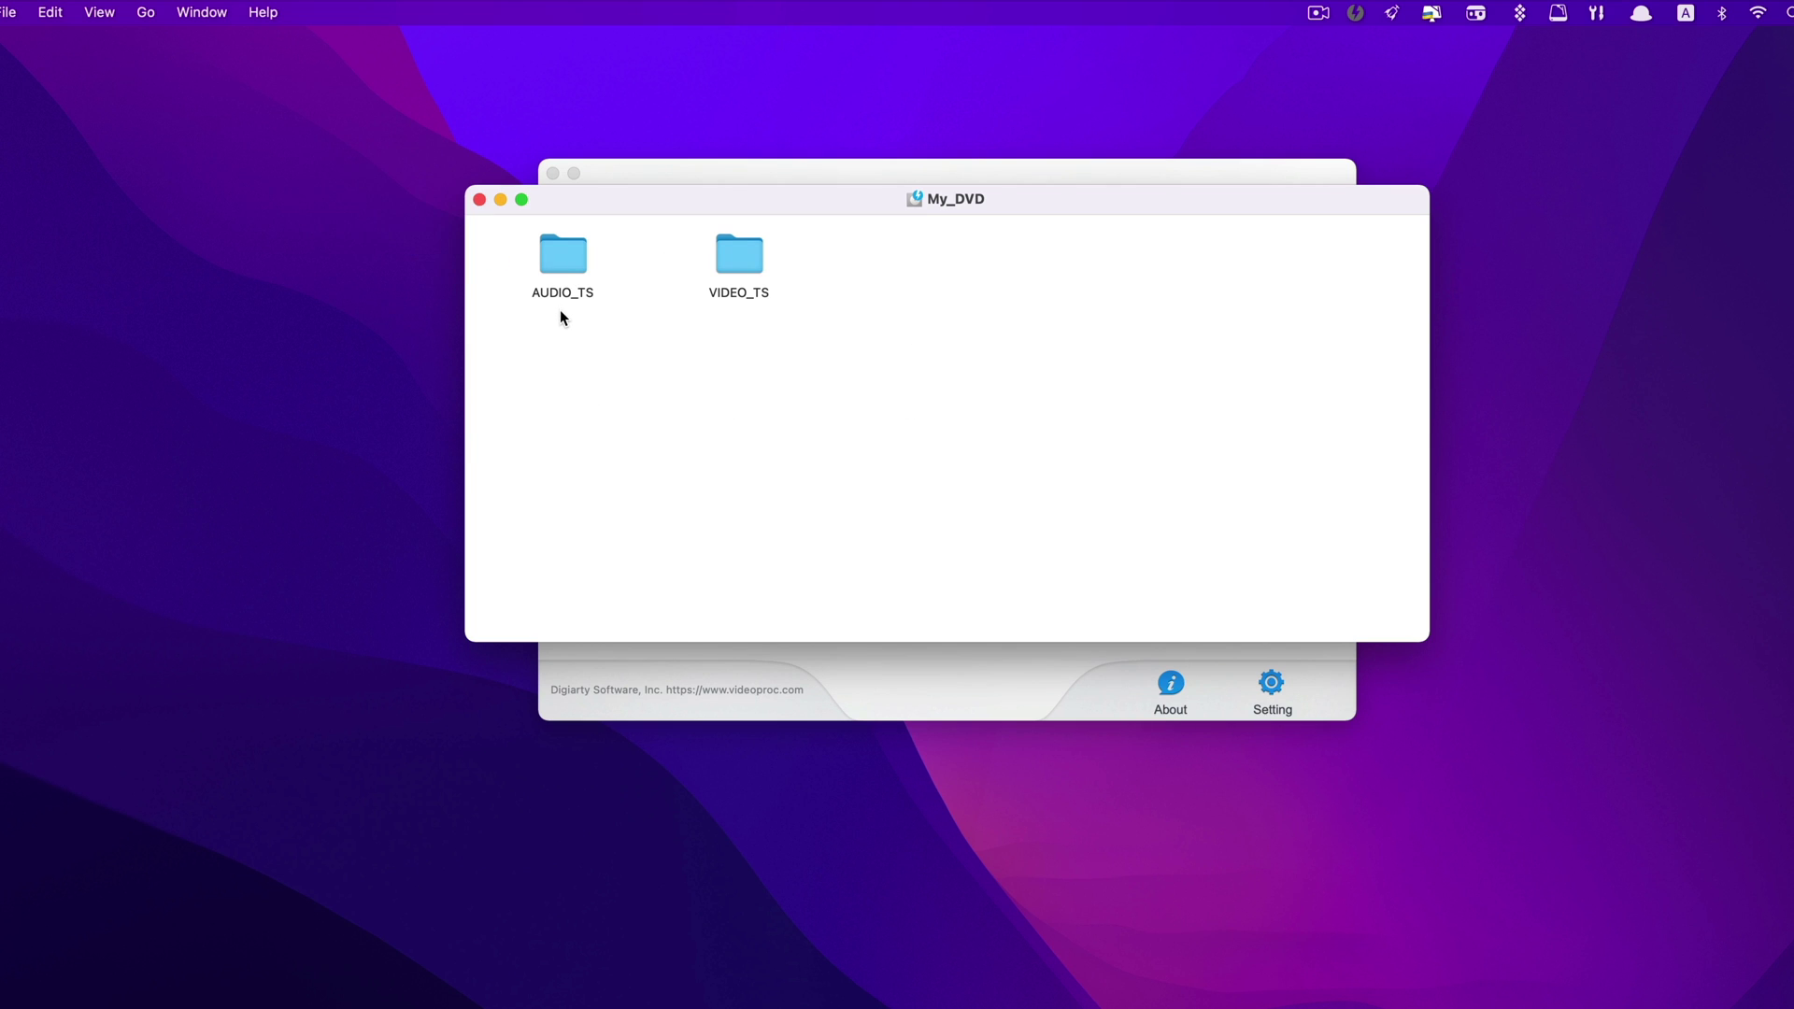
Open VIDEO_TS on My_DVD and select the VOB title files together.
{"action": "double_click", "coordinate": [735, 262]}
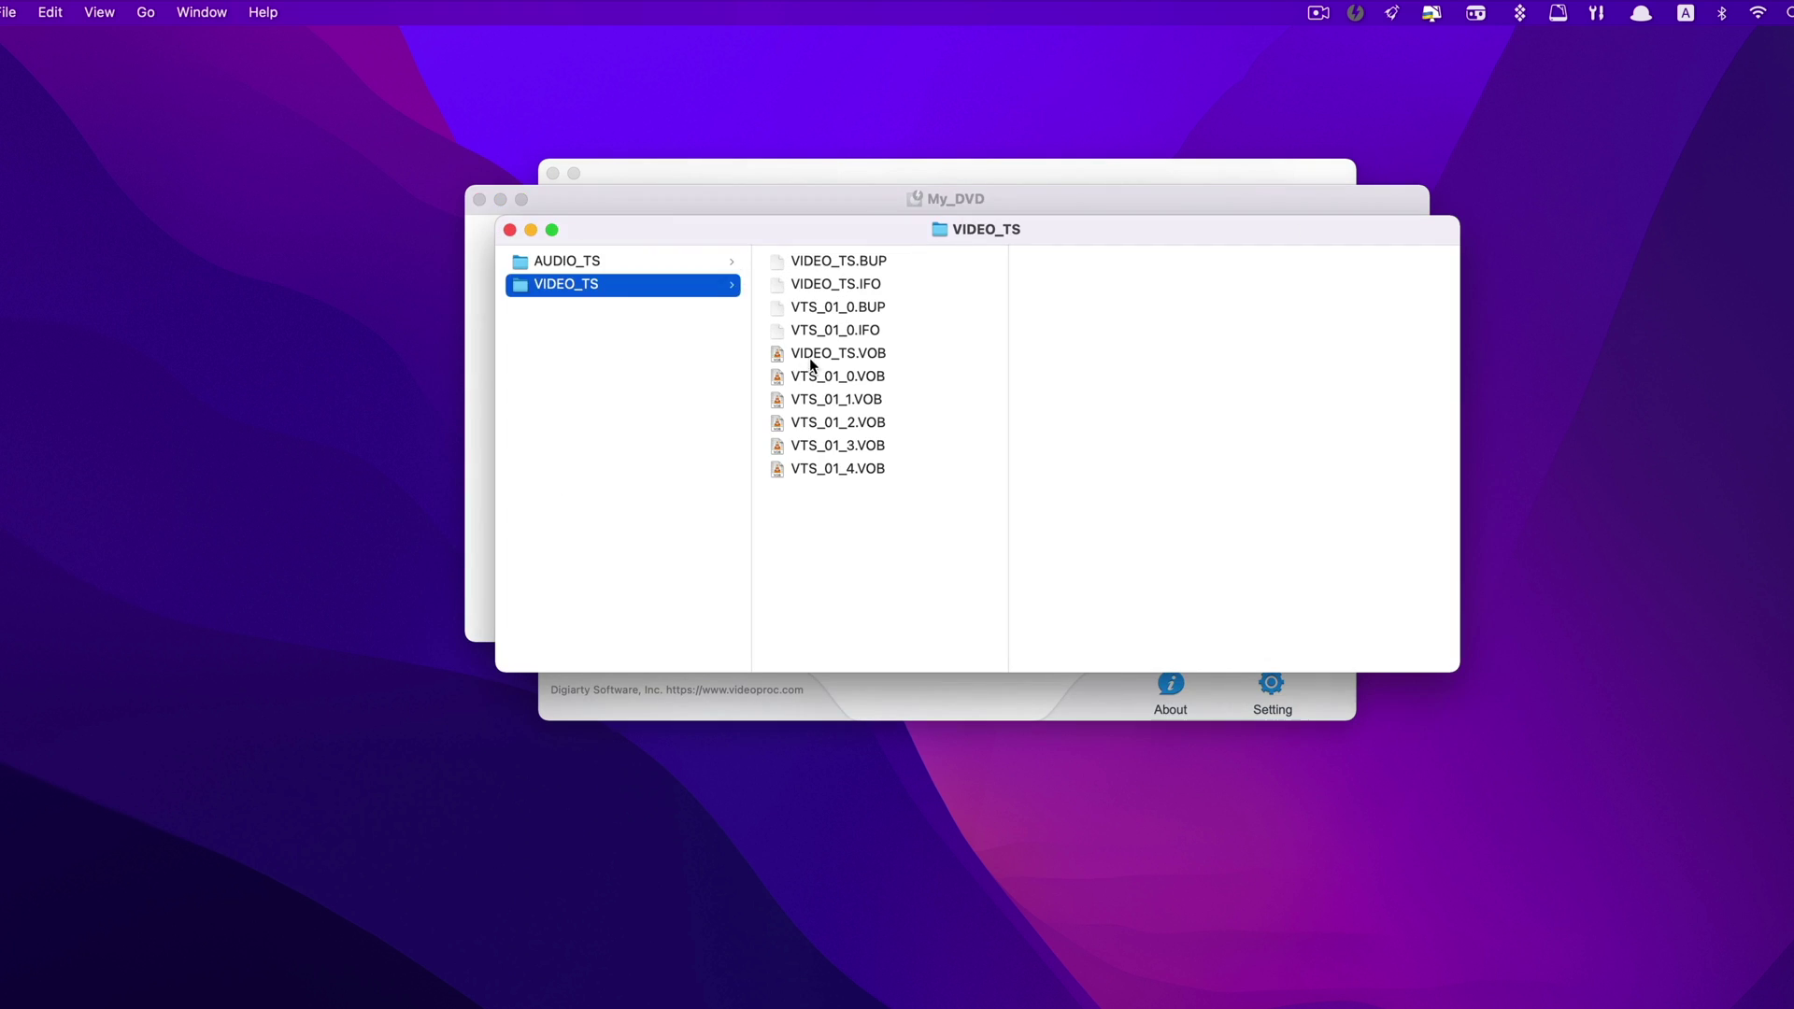
{"action": "left_click", "coordinate": [814, 359]}
{"action": "left_click", "coordinate": [827, 378]}
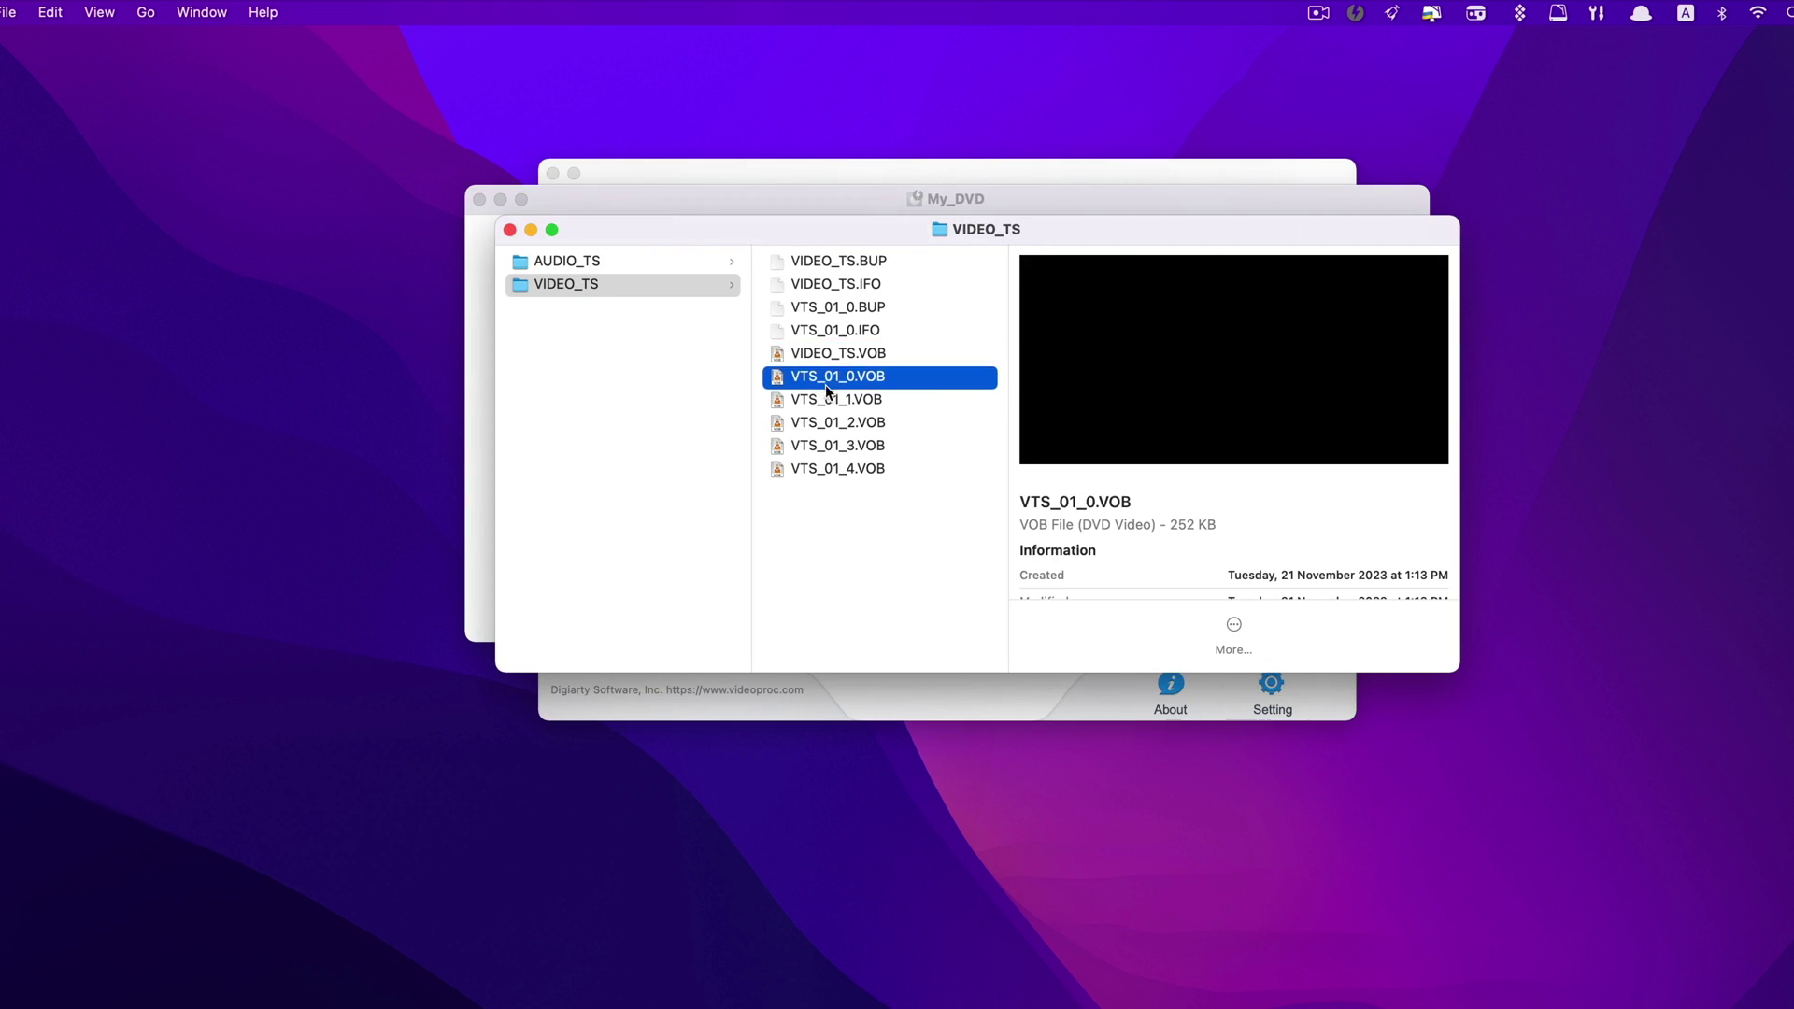
{"action": "left_click", "coordinate": [838, 468]}
{"action": "left_click", "coordinate": [823, 376], "text": "shift"}
{"action": "left_click", "coordinate": [842, 354], "text": "shift"}
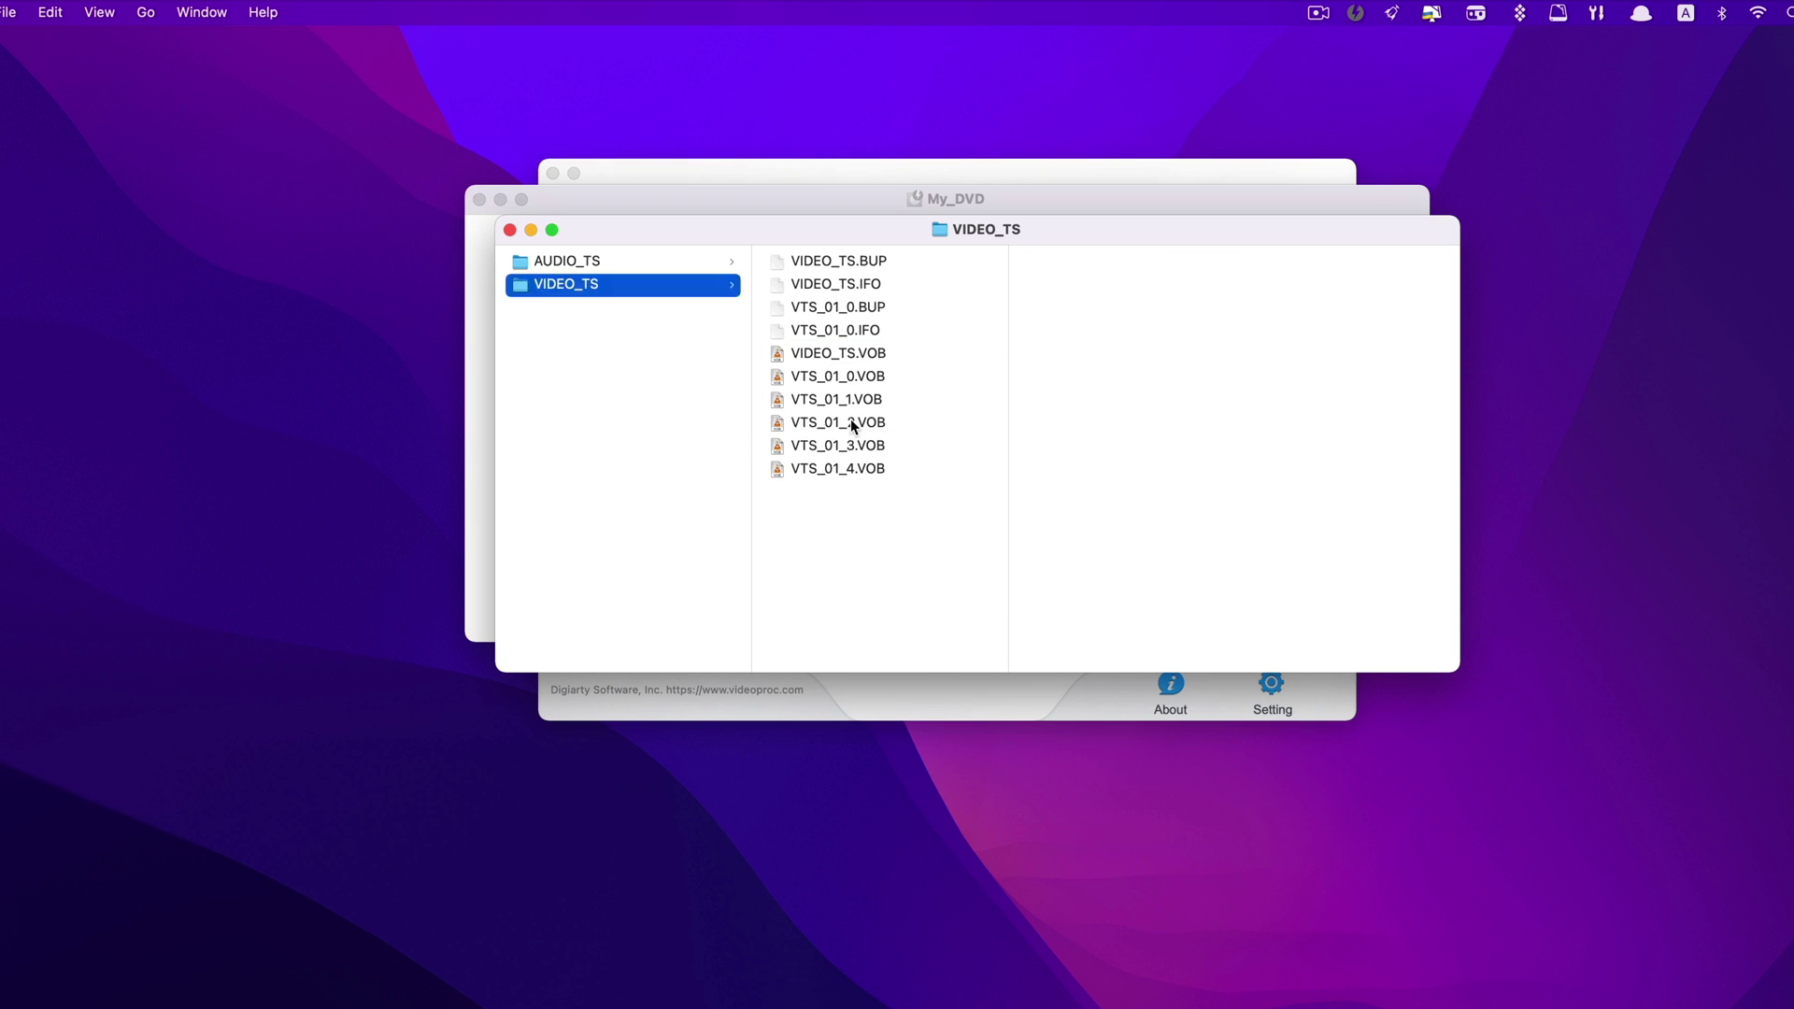
Preview individual VOB clips, including the zebra clip and the VTS_01_4.VOB heron clip.
{"action": "left_click", "coordinate": [828, 446]}
{"action": "left_click", "coordinate": [830, 473]}
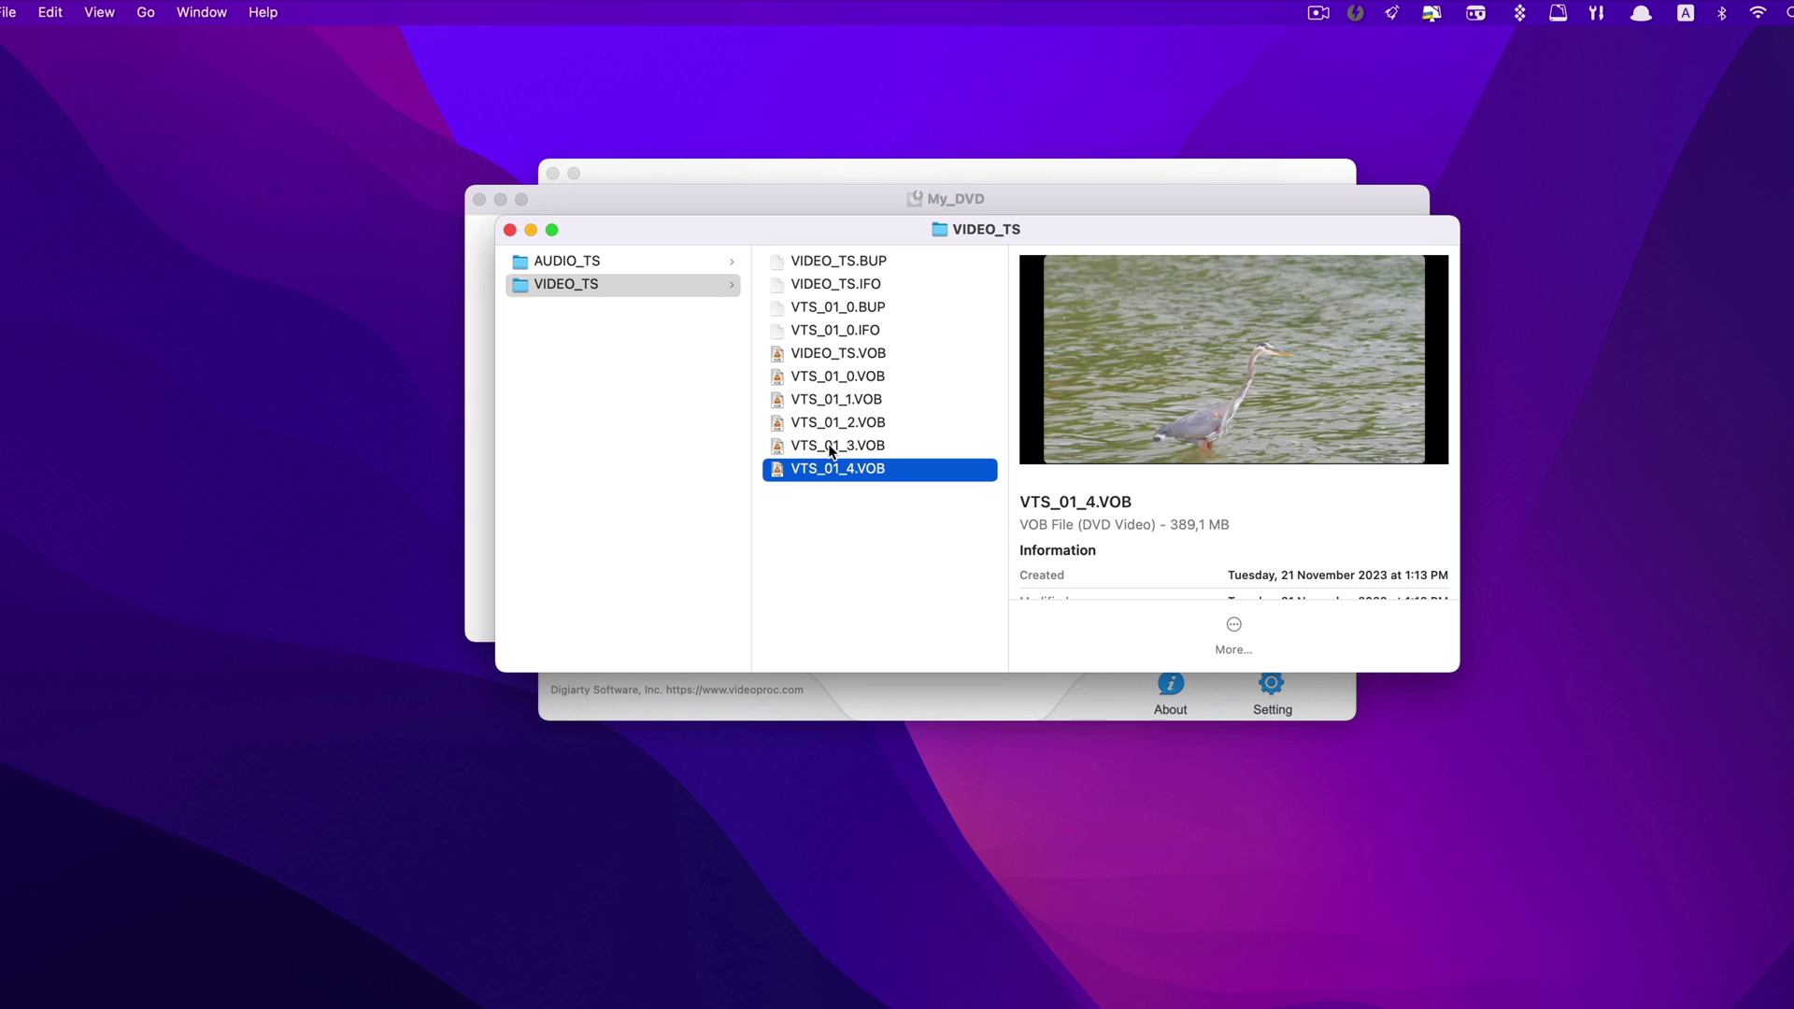
{"action": "left_click", "coordinate": [831, 446]}
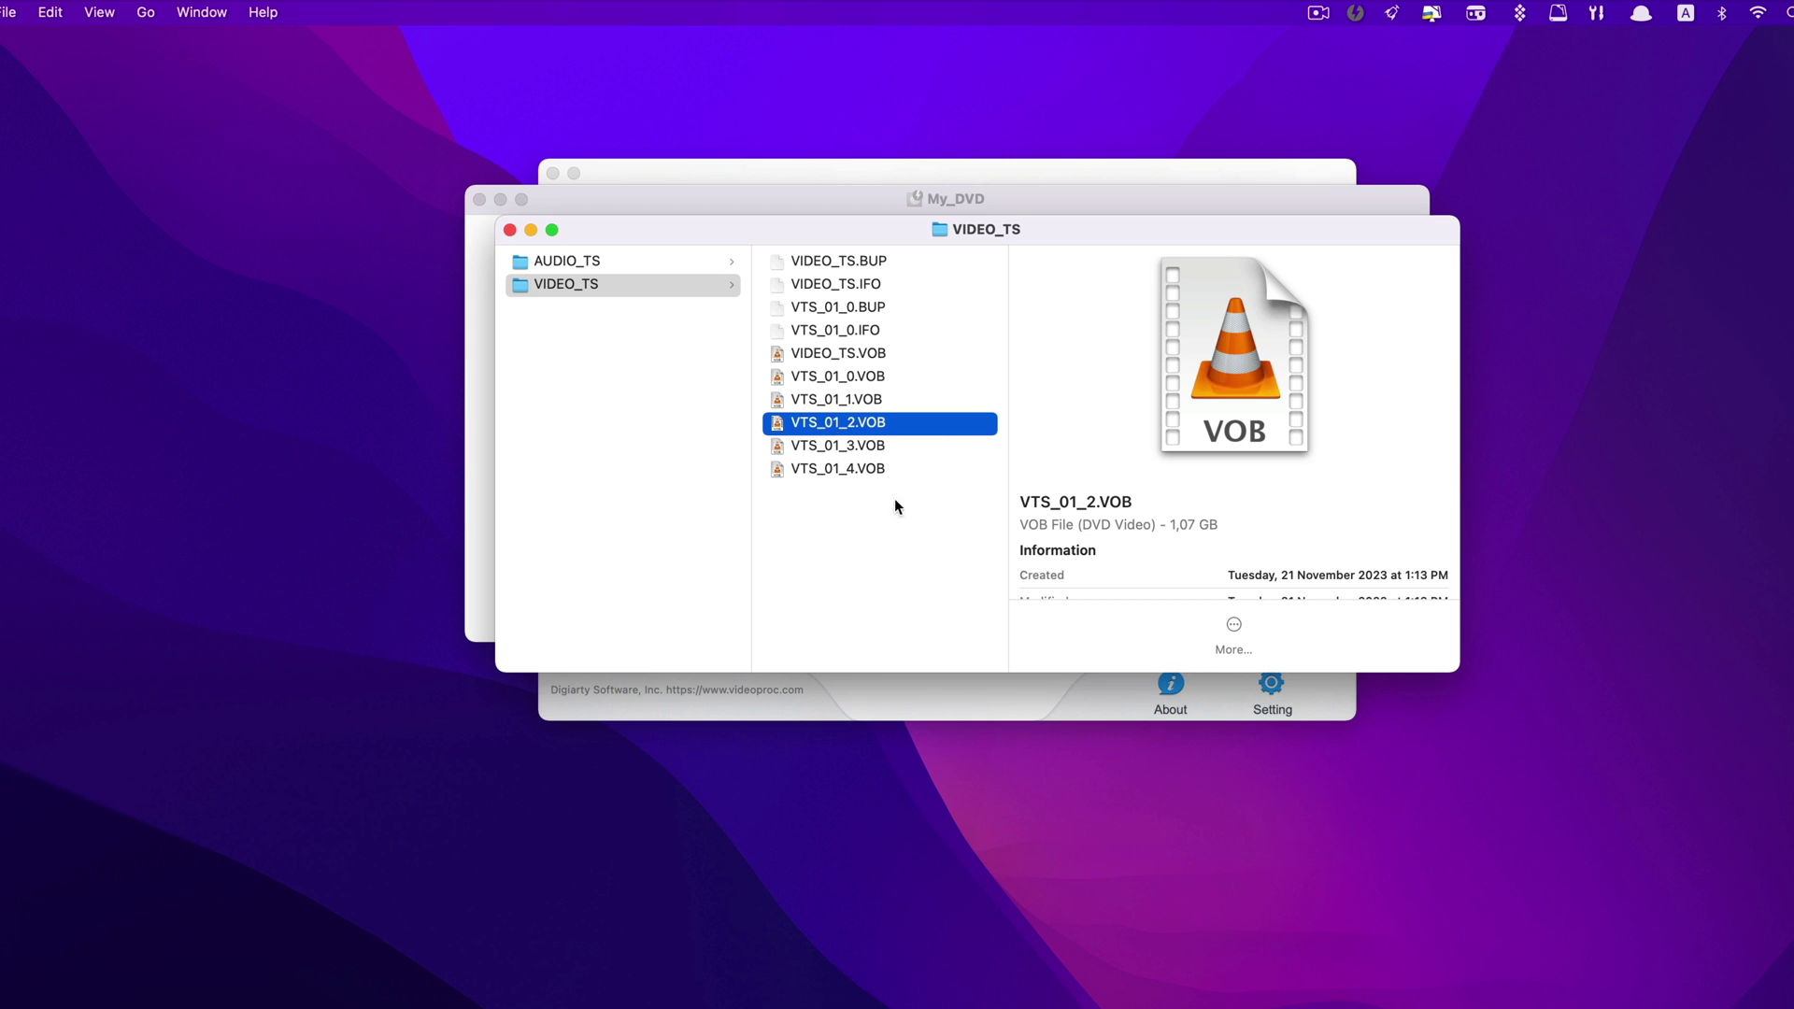
Copy the AUDIO_TS and VIDEO_TS folders from the My_DVD disc.
{"action": "left_click", "coordinate": [897, 510]}
{"action": "left_click_drag", "start_coordinate": [910, 533], "coordinate": [822, 407]}
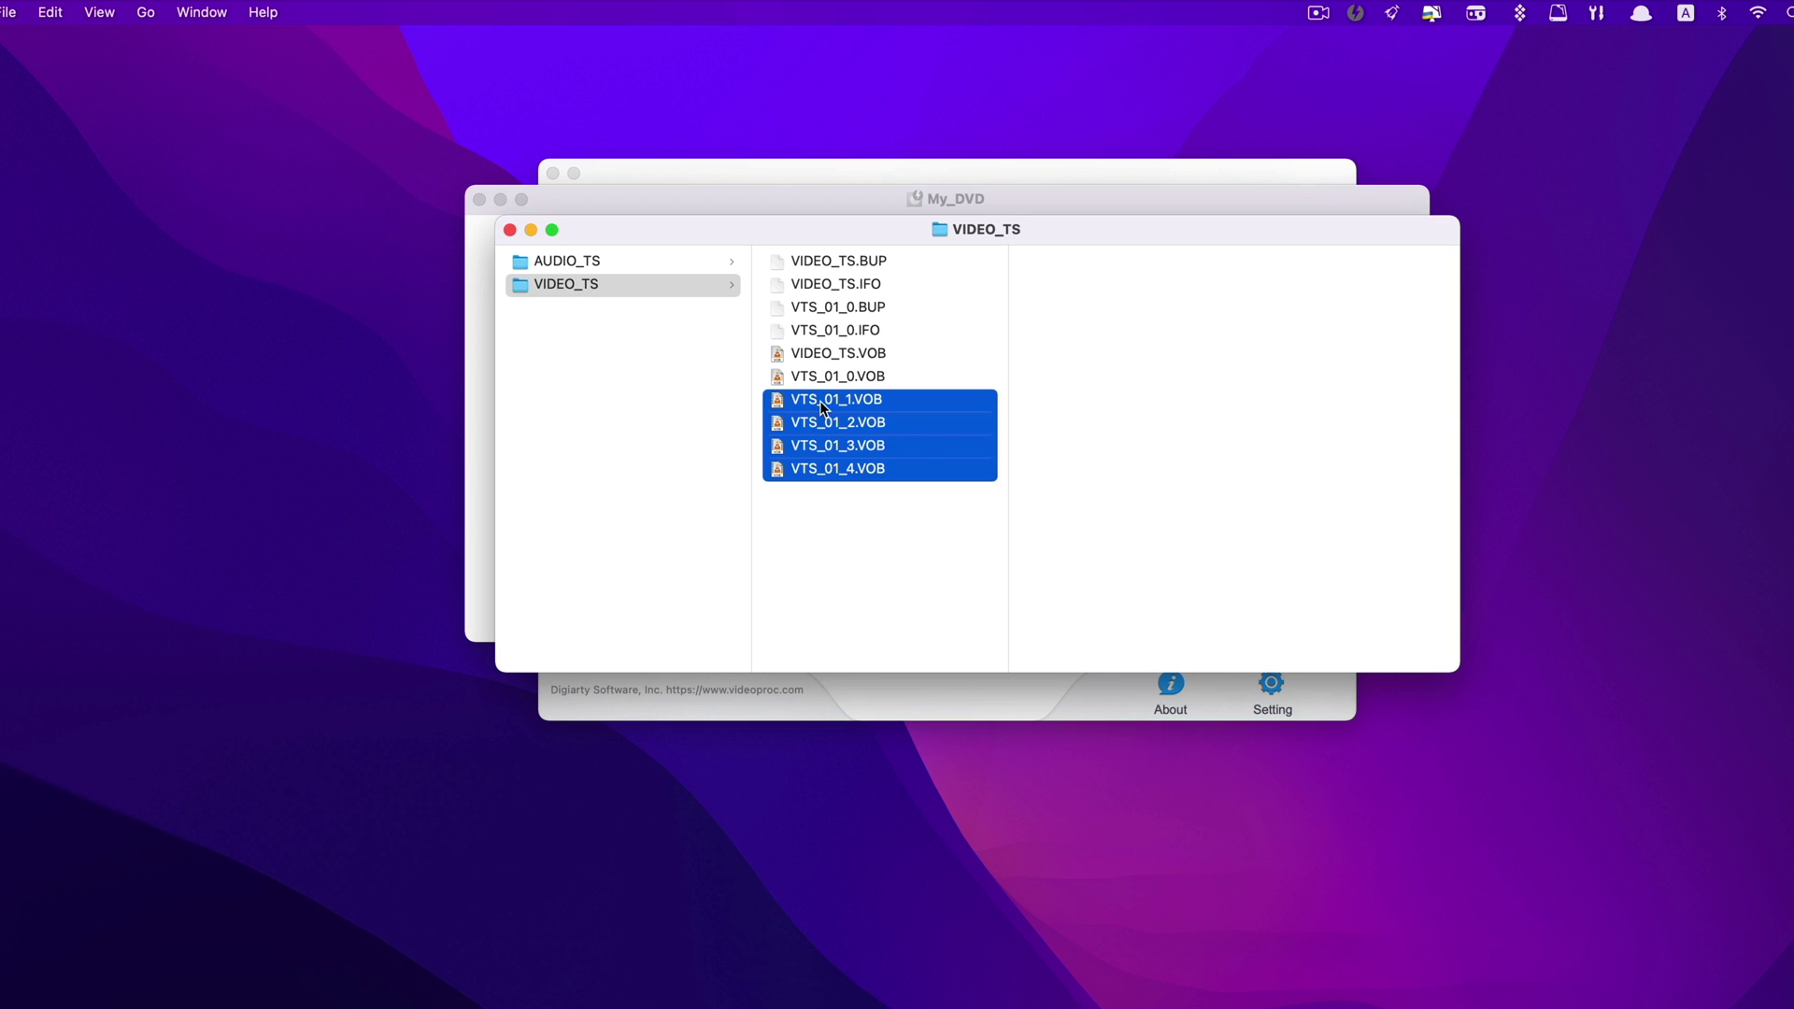
{"action": "left_click", "coordinate": [636, 356]}
{"action": "left_click", "coordinate": [628, 289]}
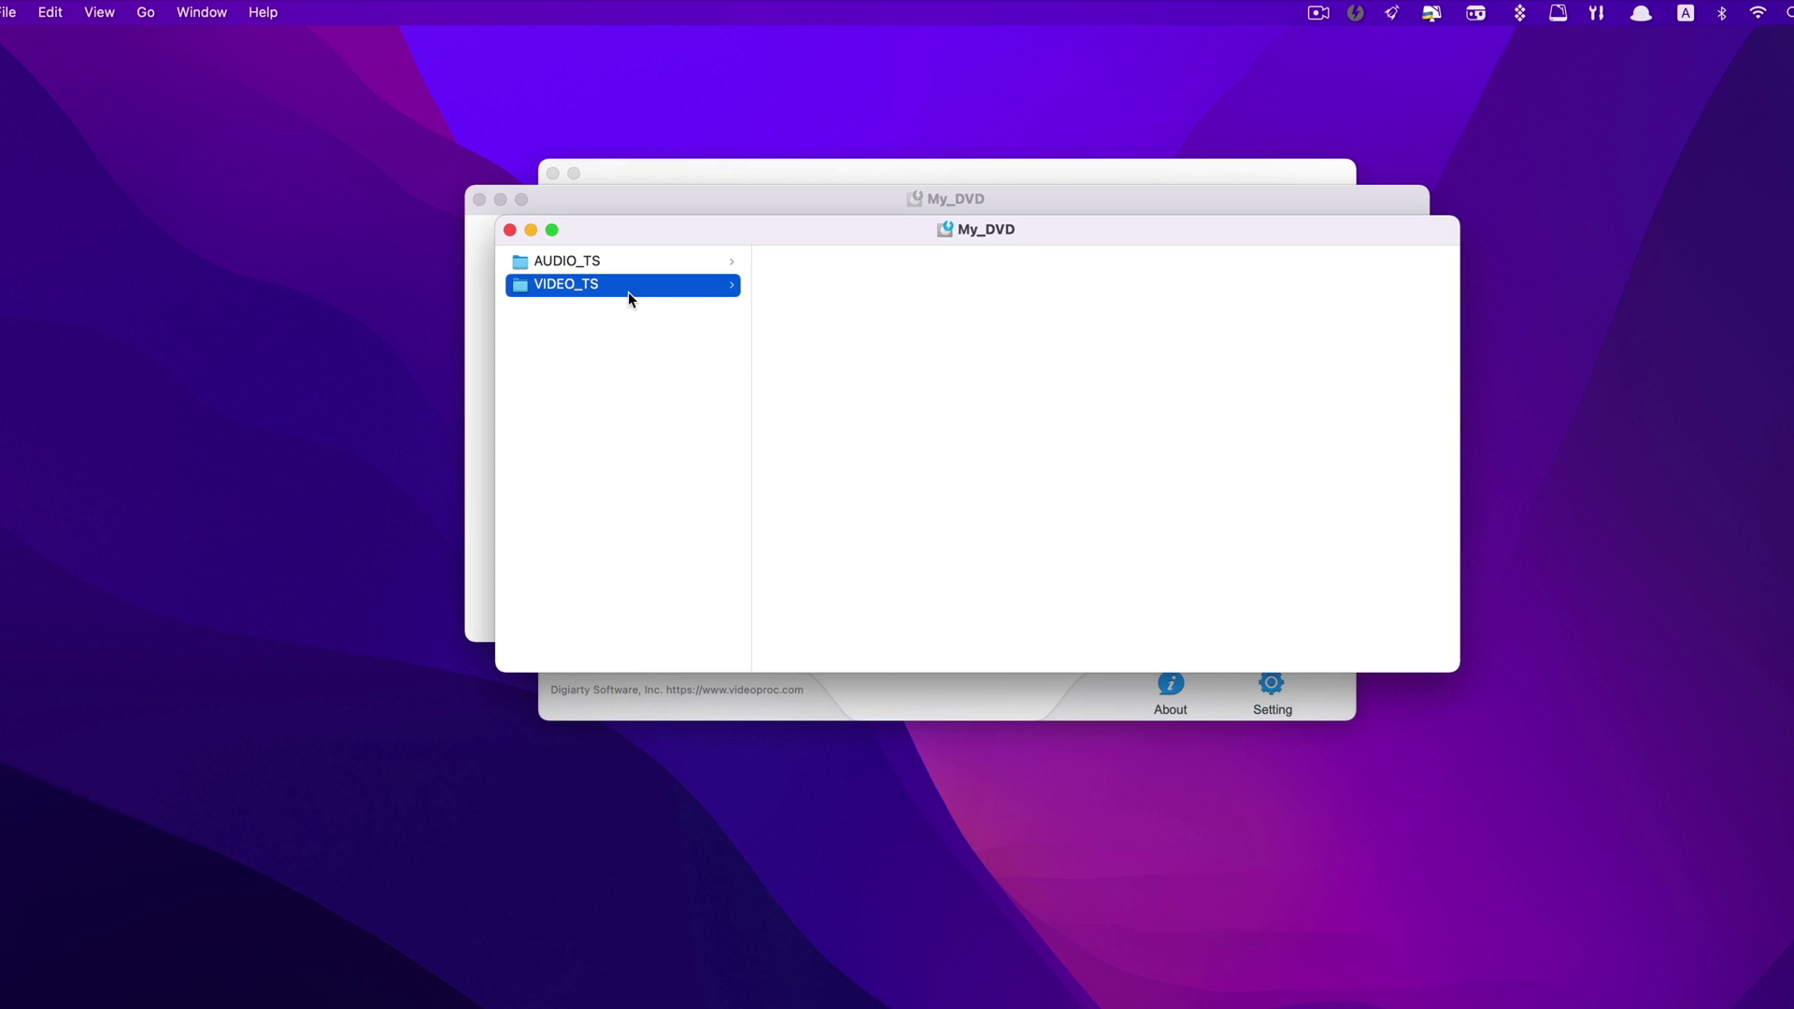
{"action": "left_click", "coordinate": [585, 260], "text": "shift"}
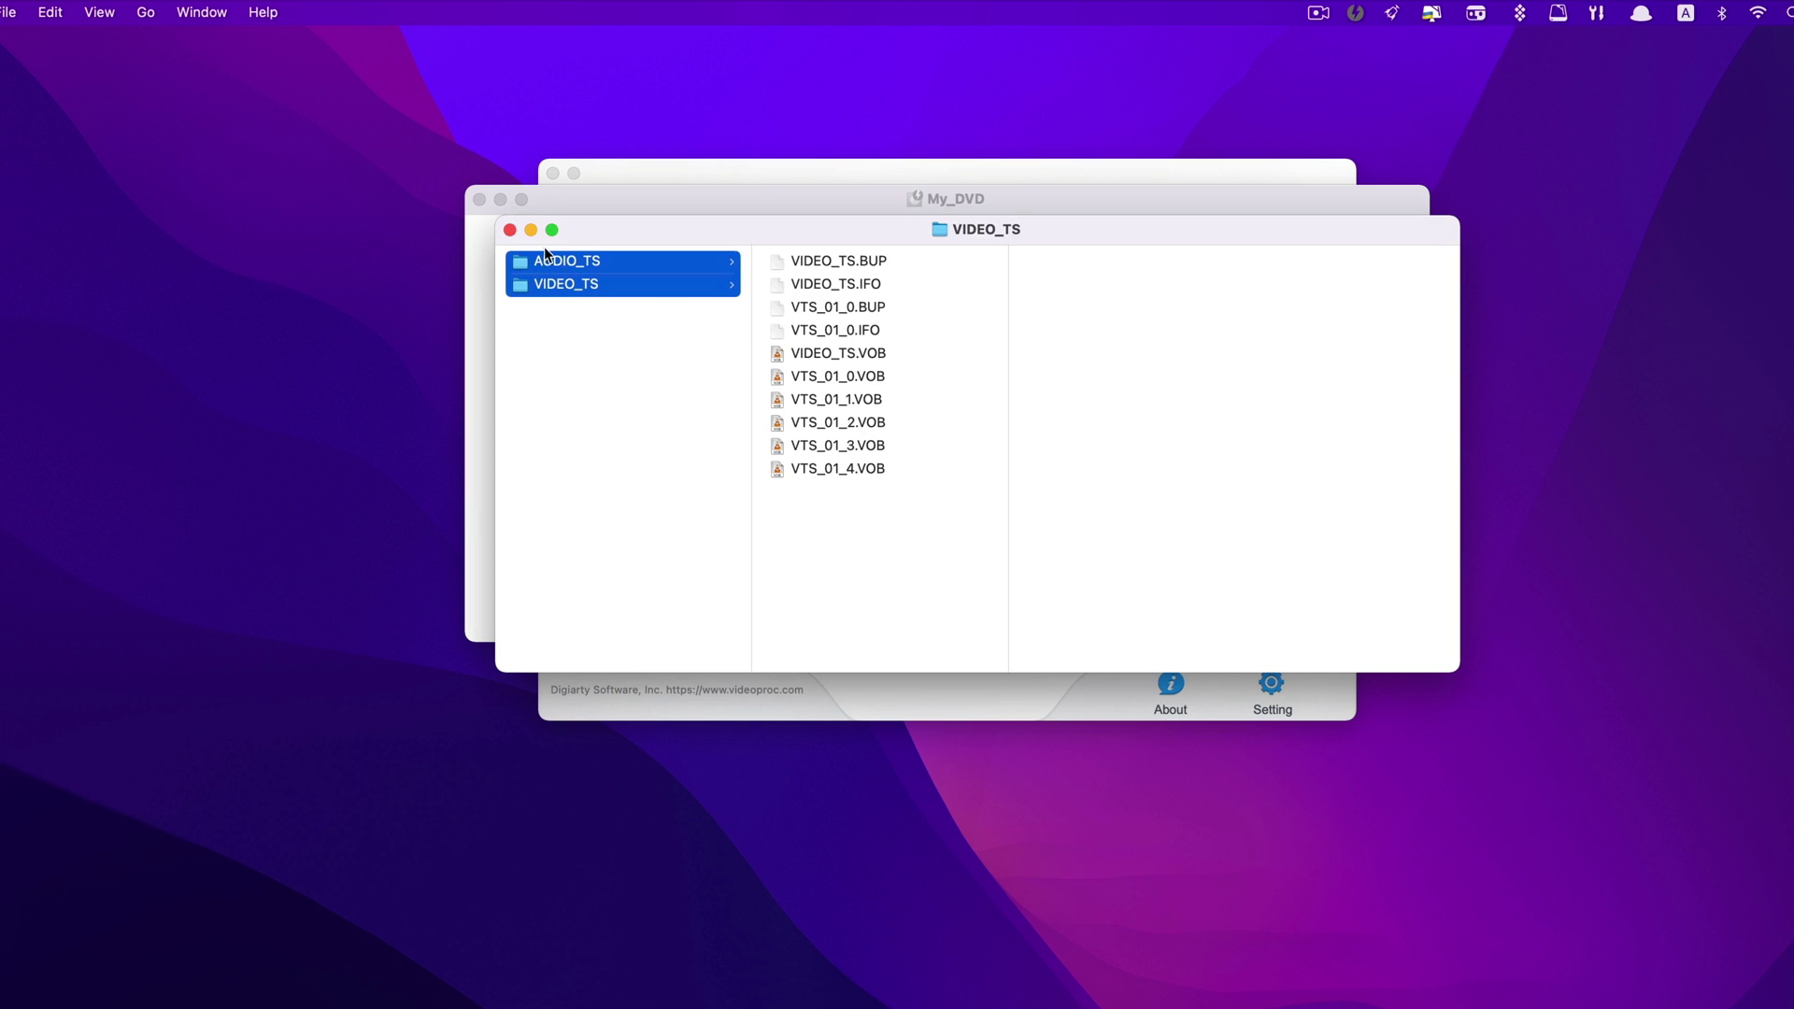
{"action": "right_click", "coordinate": [594, 262]}
{"action": "left_click", "coordinate": [669, 417]}
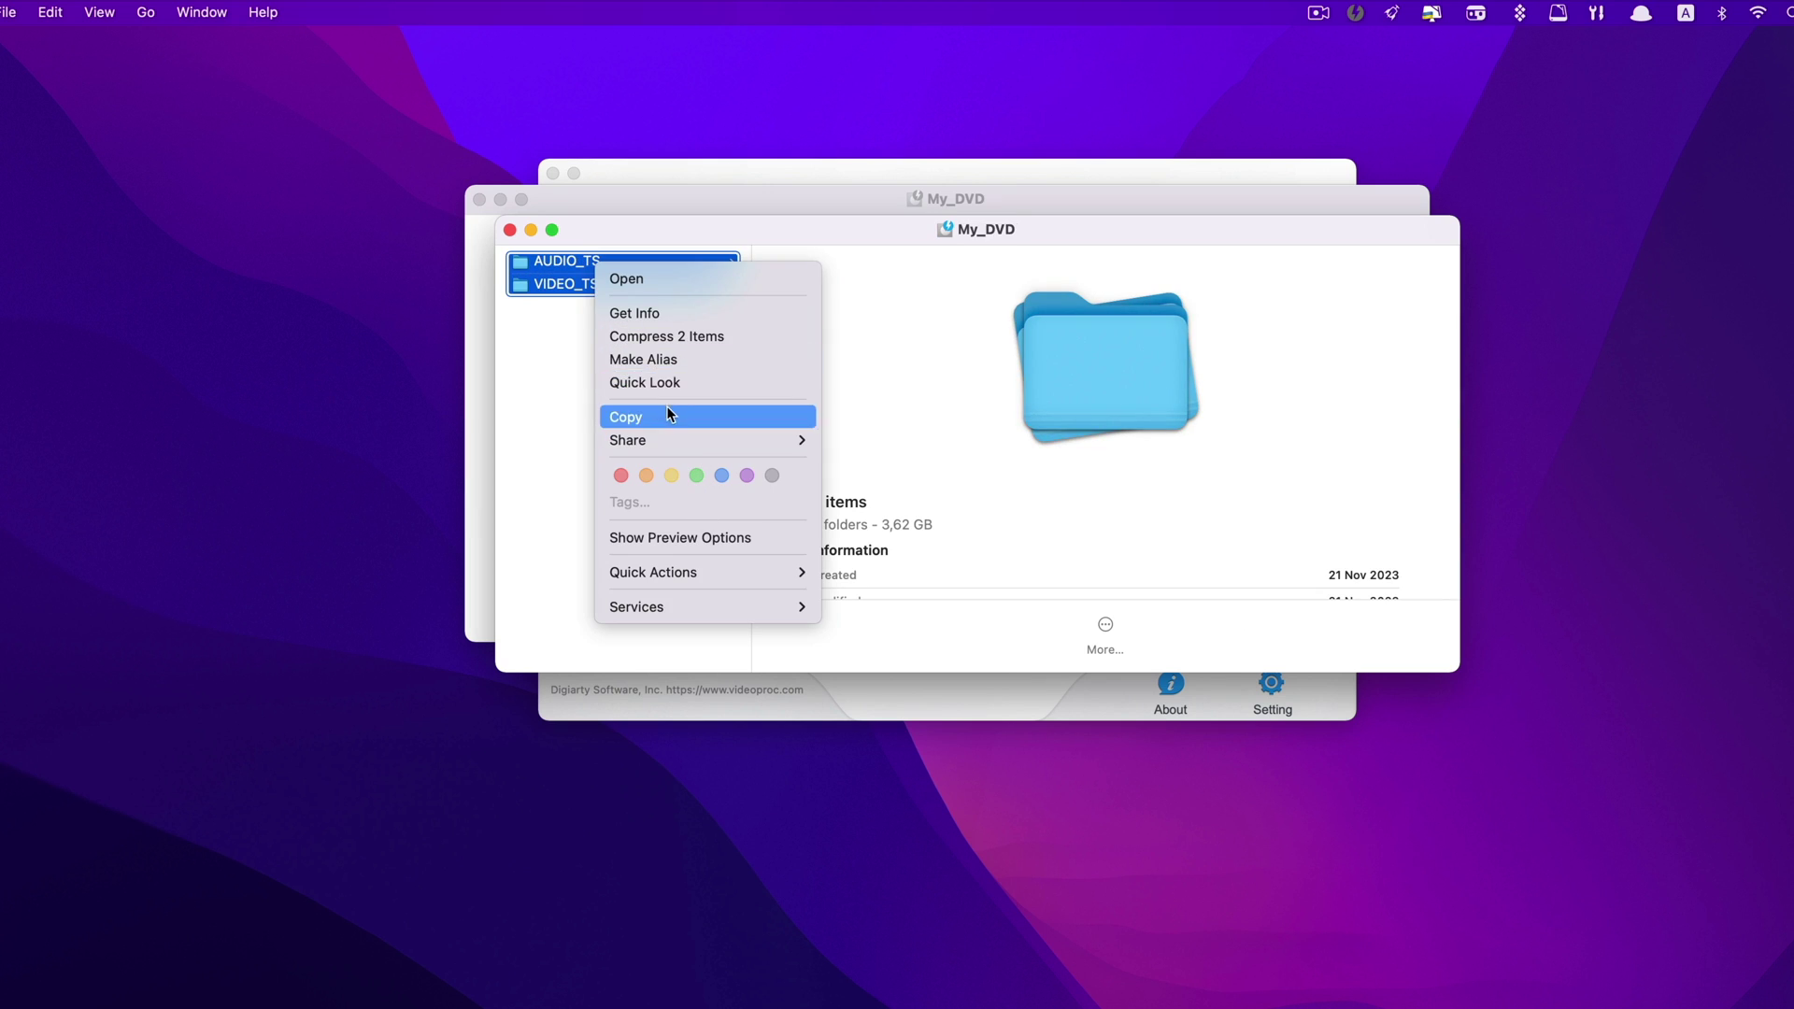
Paste both folders onto the desktop and move them below the VideoProc window.
{"action": "left_click", "coordinate": [272, 754]}
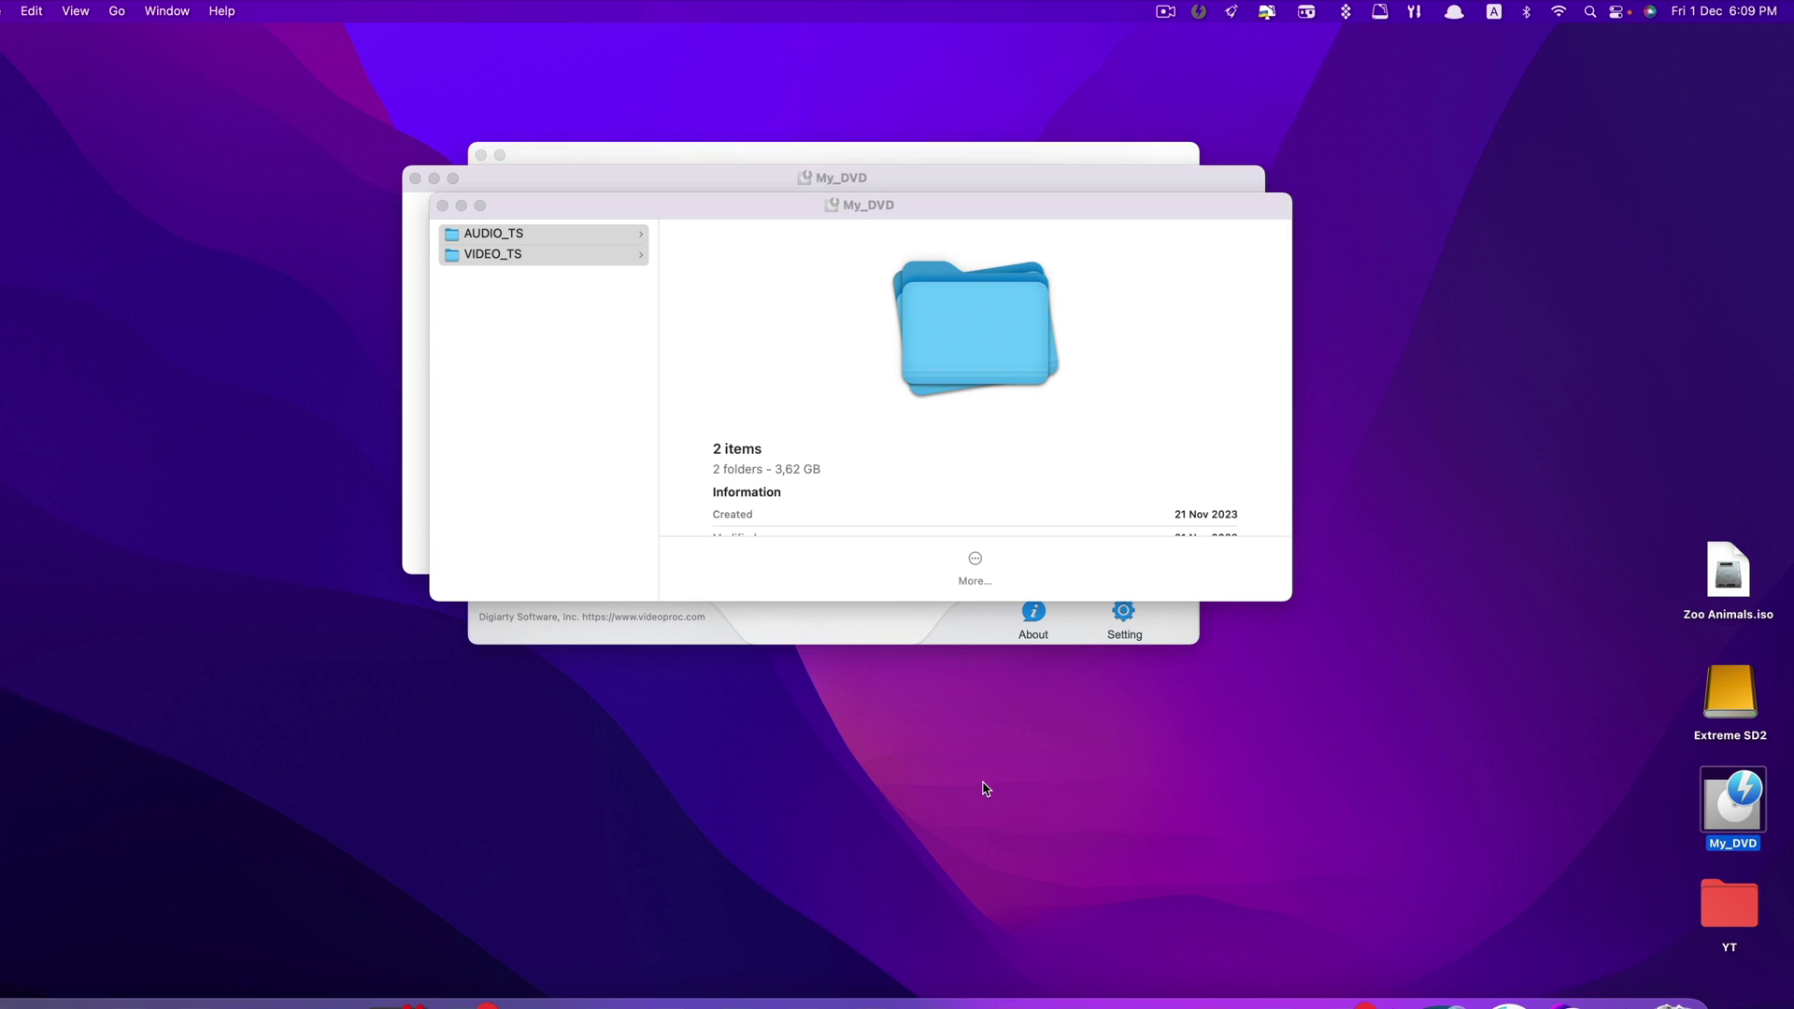
{"action": "right_click", "coordinate": [1116, 833]}
{"action": "left_click", "coordinate": [1070, 790]}
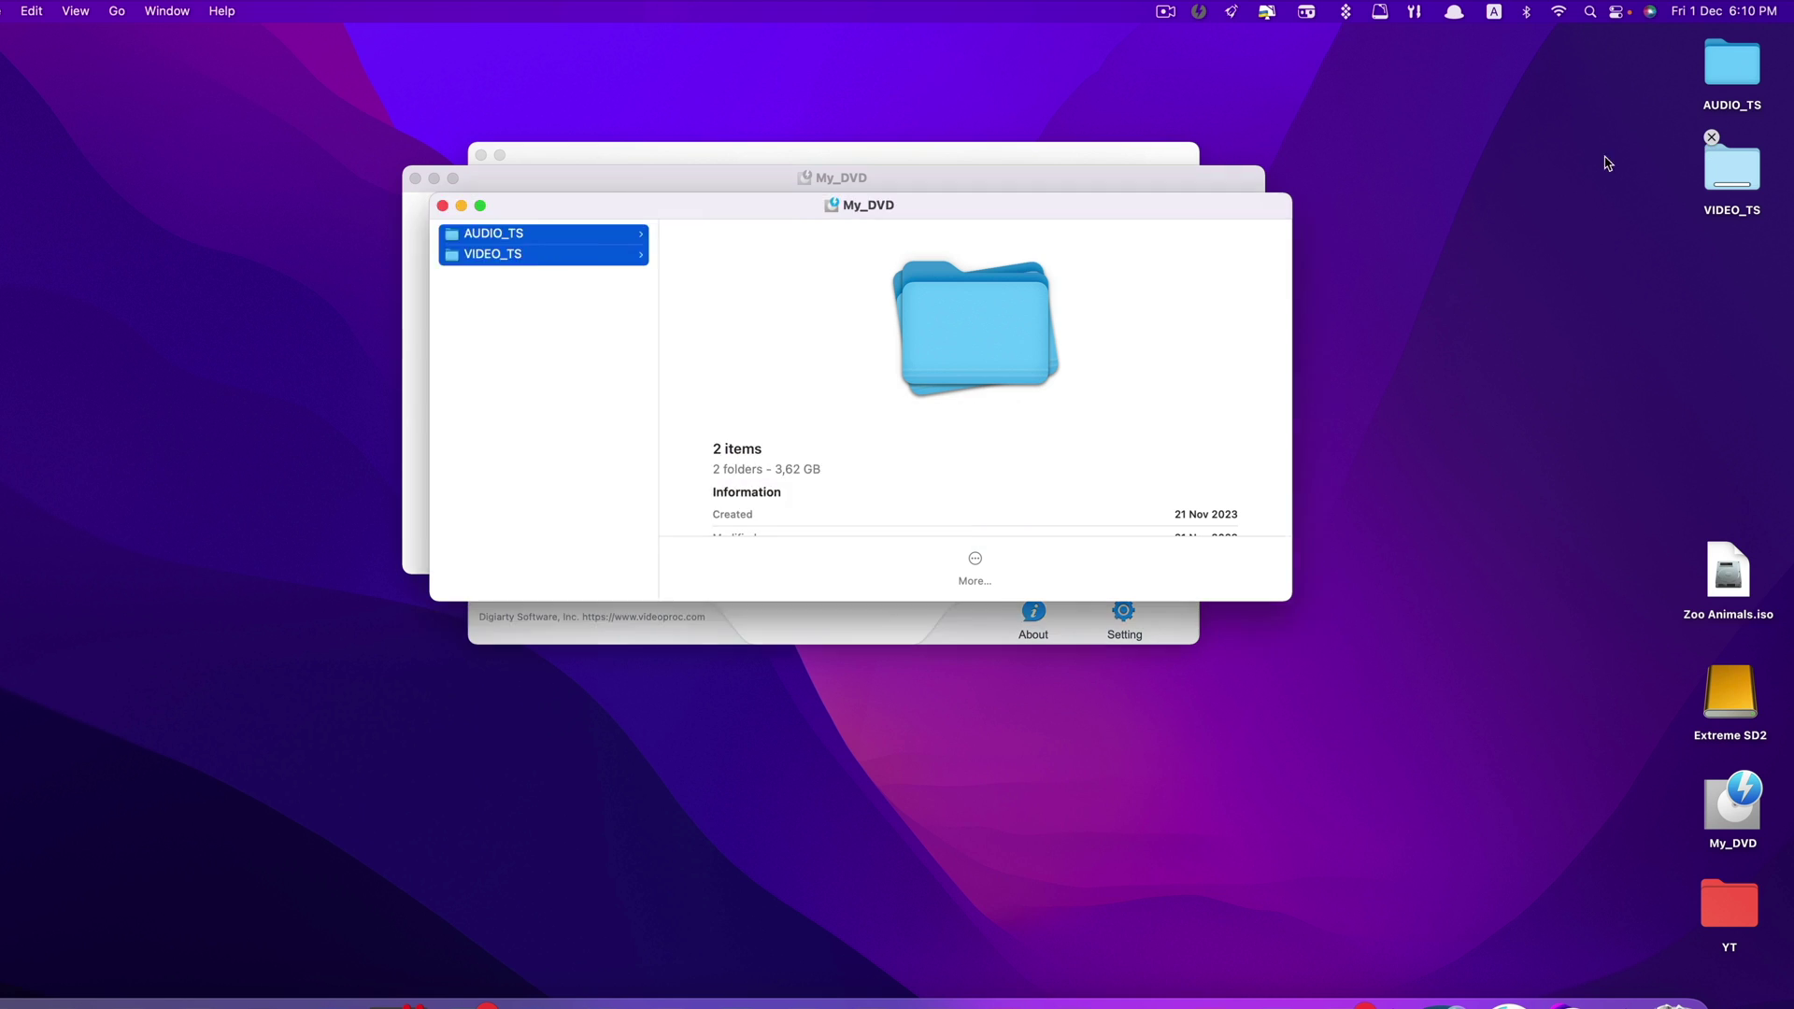
{"action": "key", "text": "super+w"}
{"action": "left_click_drag", "start_coordinate": [1602, 160], "coordinate": [1776, 28]}
{"action": "left_click_drag", "start_coordinate": [1733, 168], "coordinate": [823, 739]}
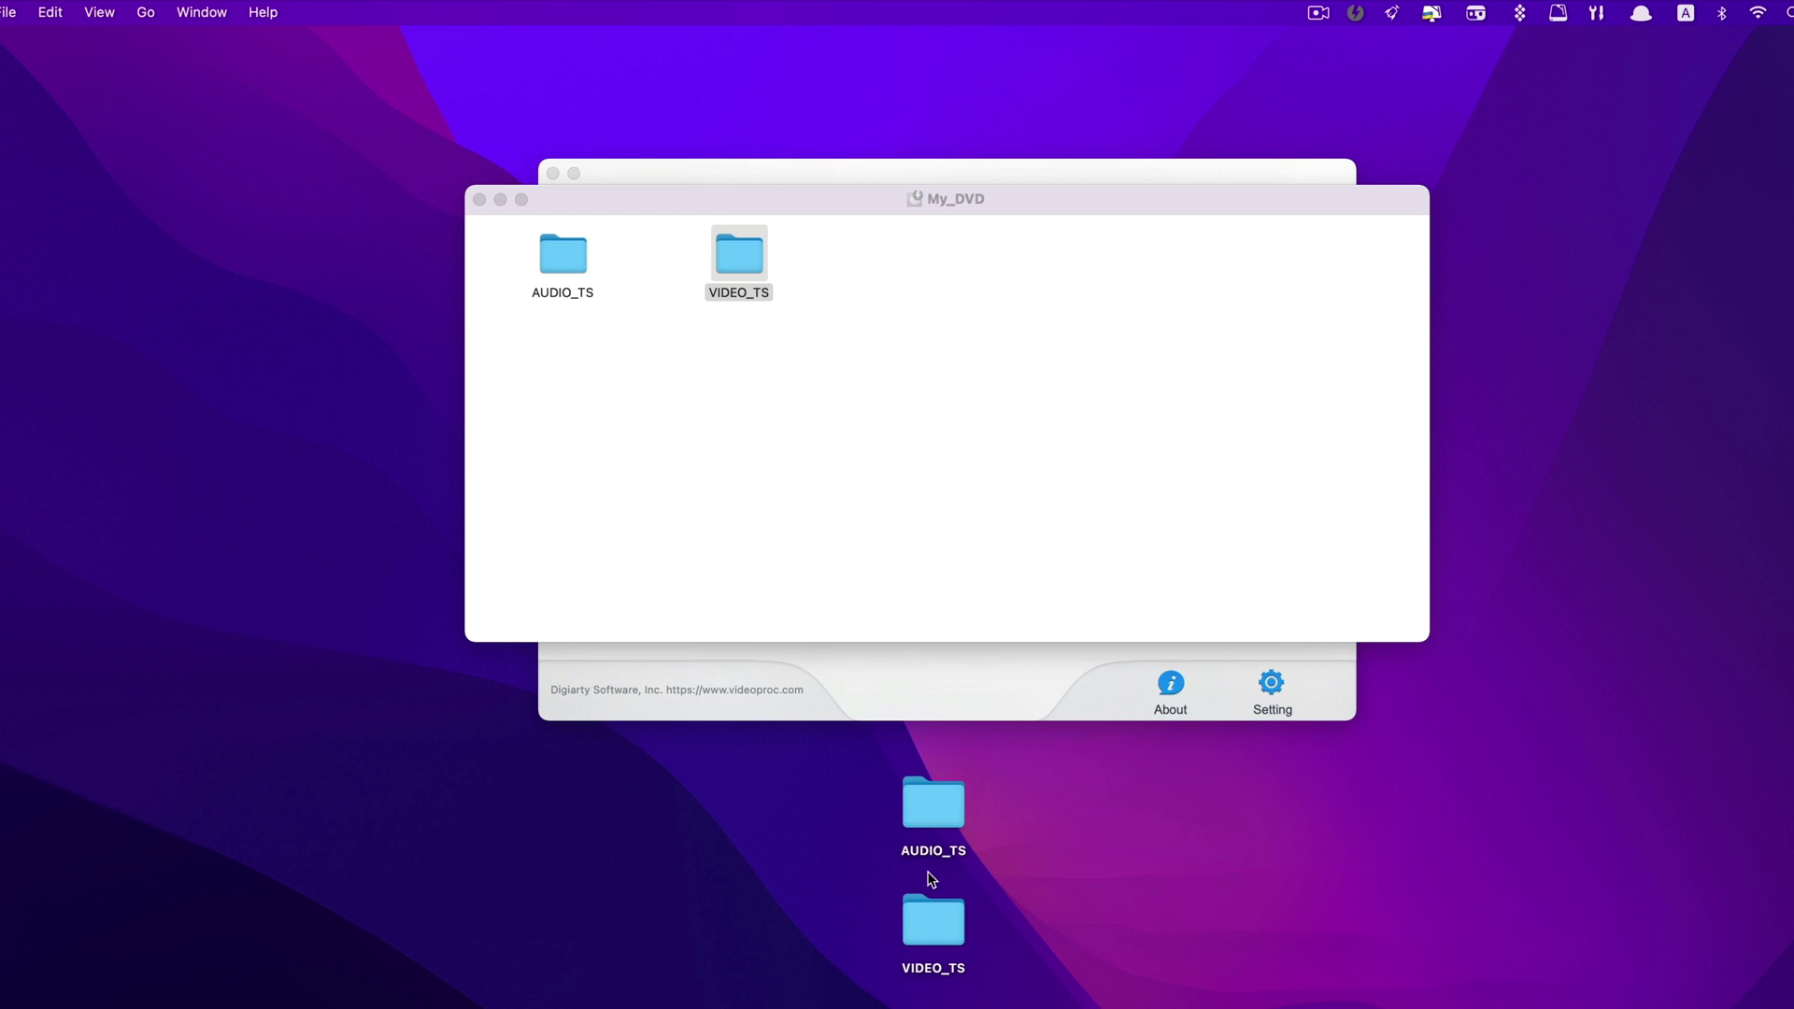
Open the copied VIDEO_TS folder on the desktop and look over its VOB files.
{"action": "double_click", "coordinate": [934, 921]}
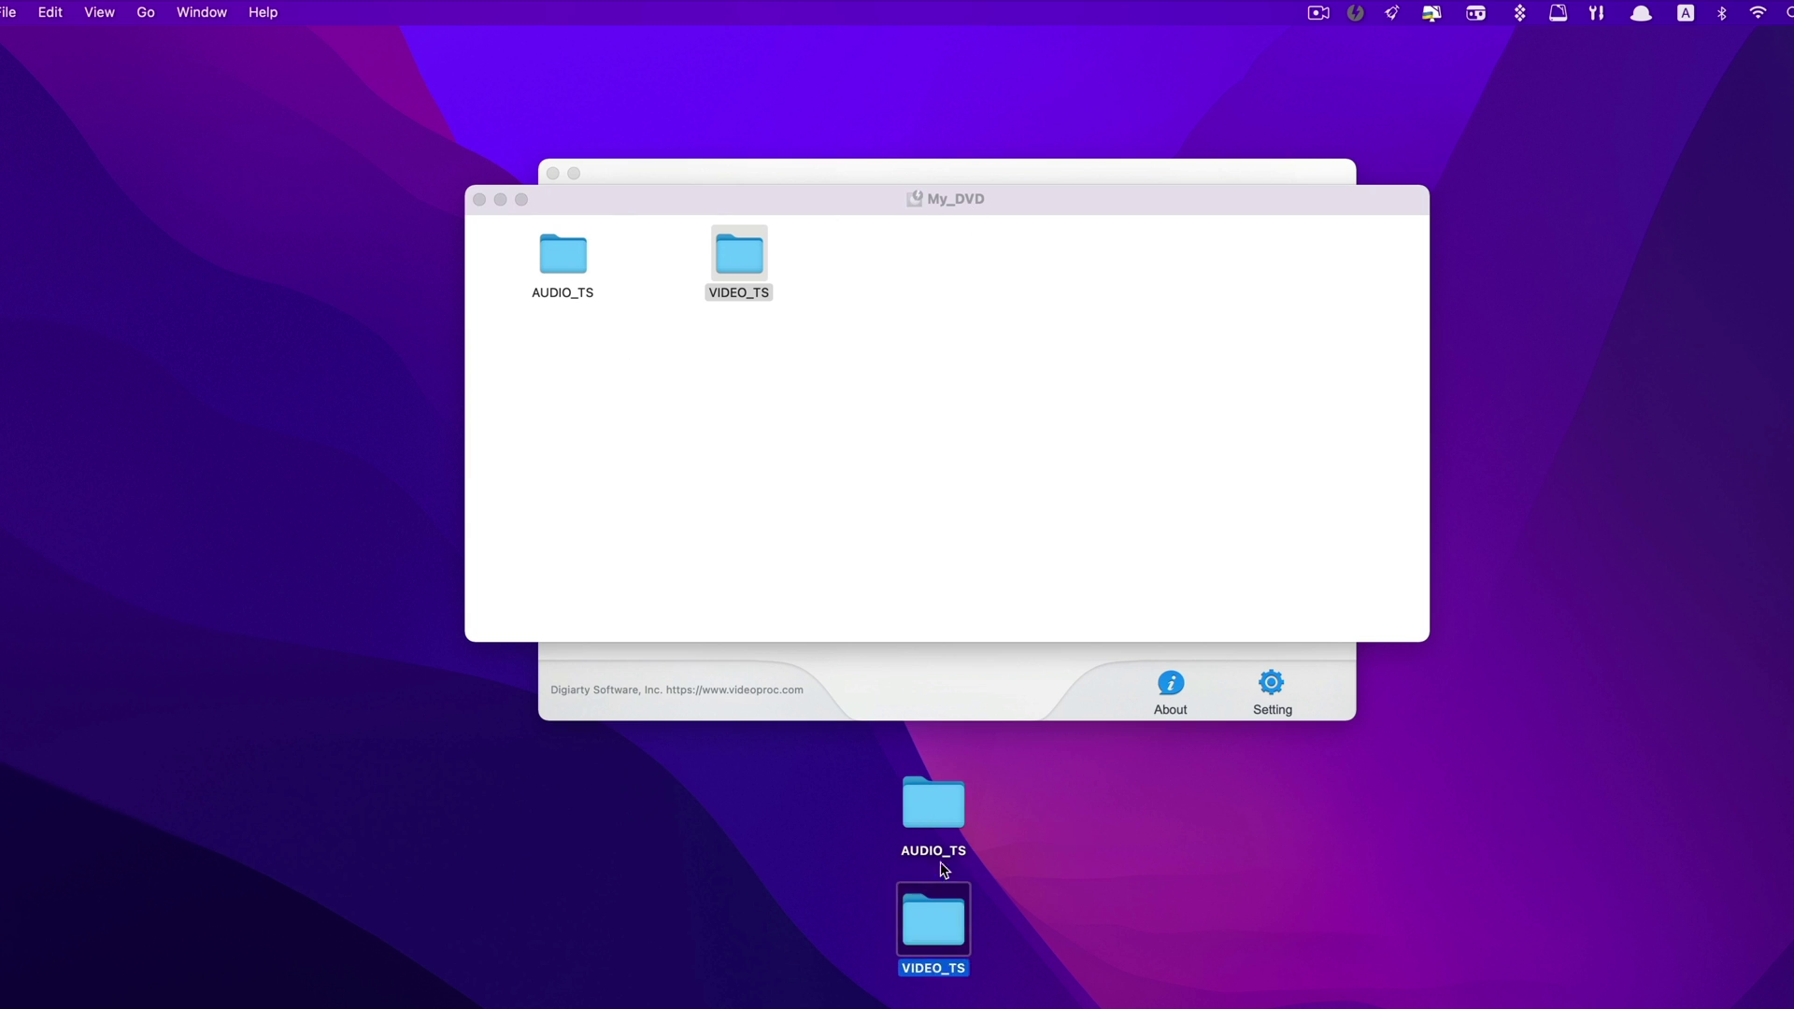
{"action": "left_click_drag", "start_coordinate": [871, 517], "coordinate": [831, 412]}
{"action": "left_click", "coordinate": [892, 582]}
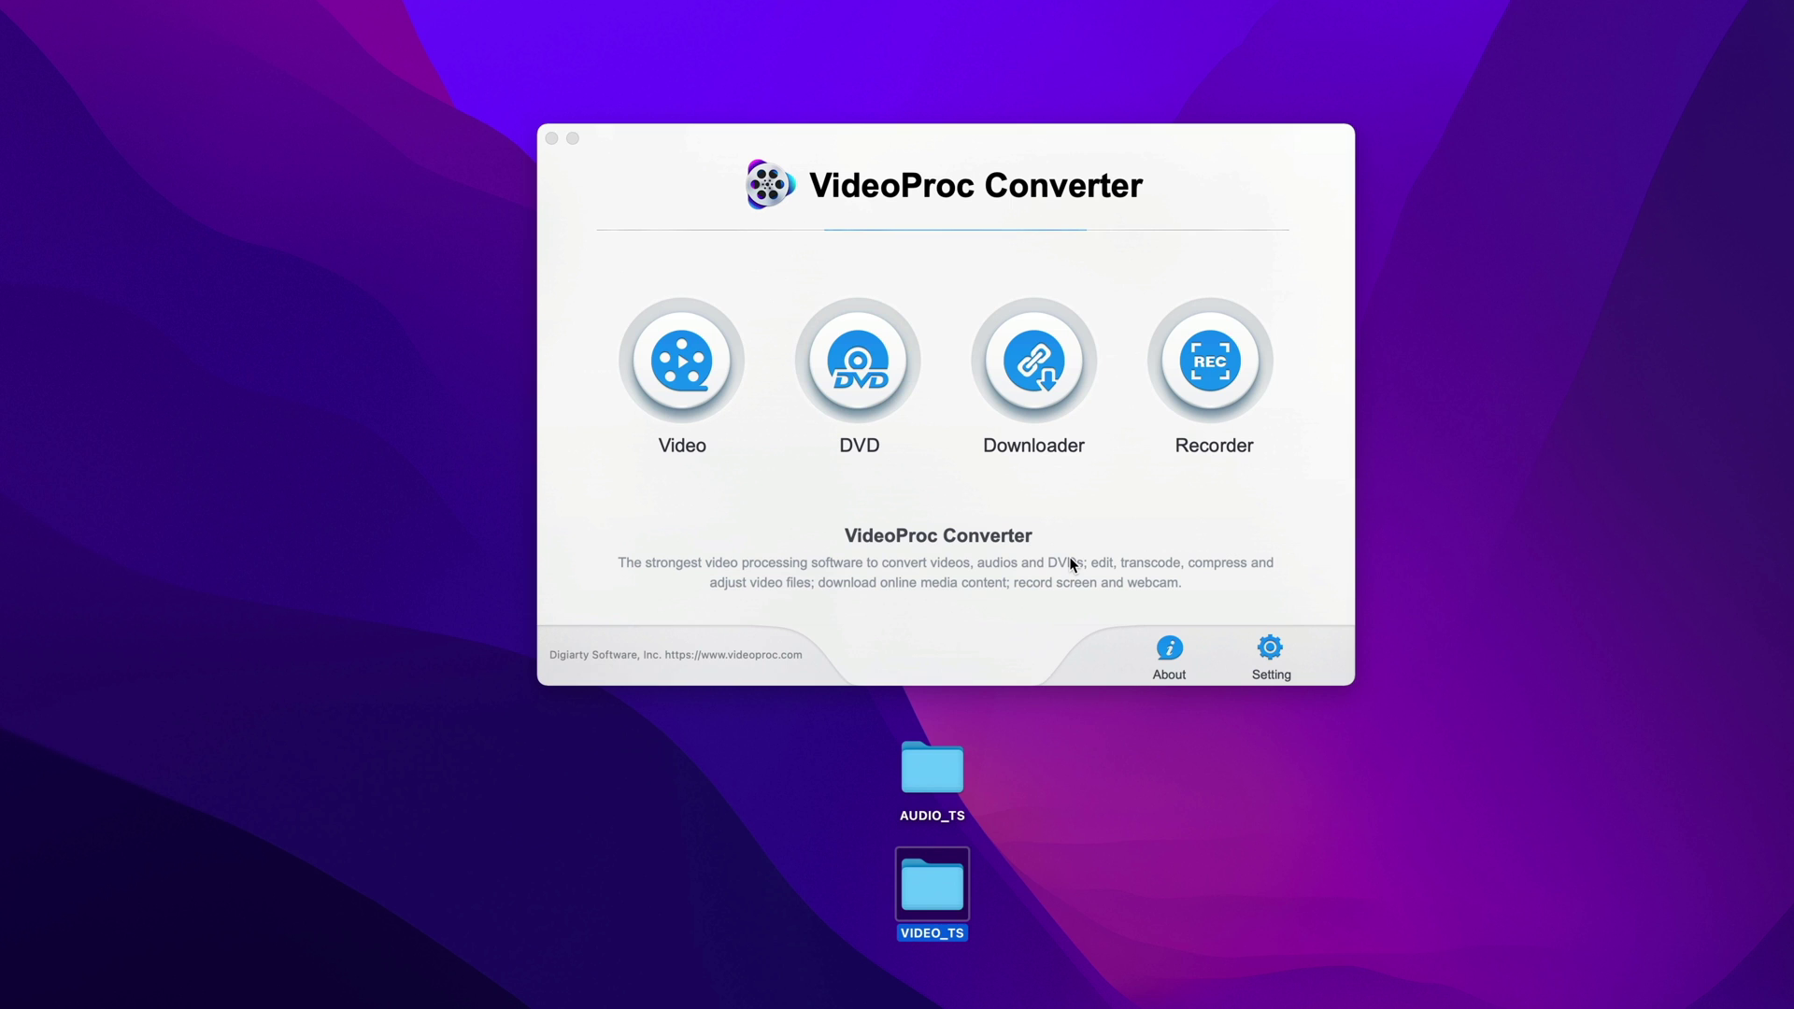
In the Video converter, add VTS_01_1.VOB from Desktop > VIDEO_TS.
{"action": "left_click", "coordinate": [1069, 557]}
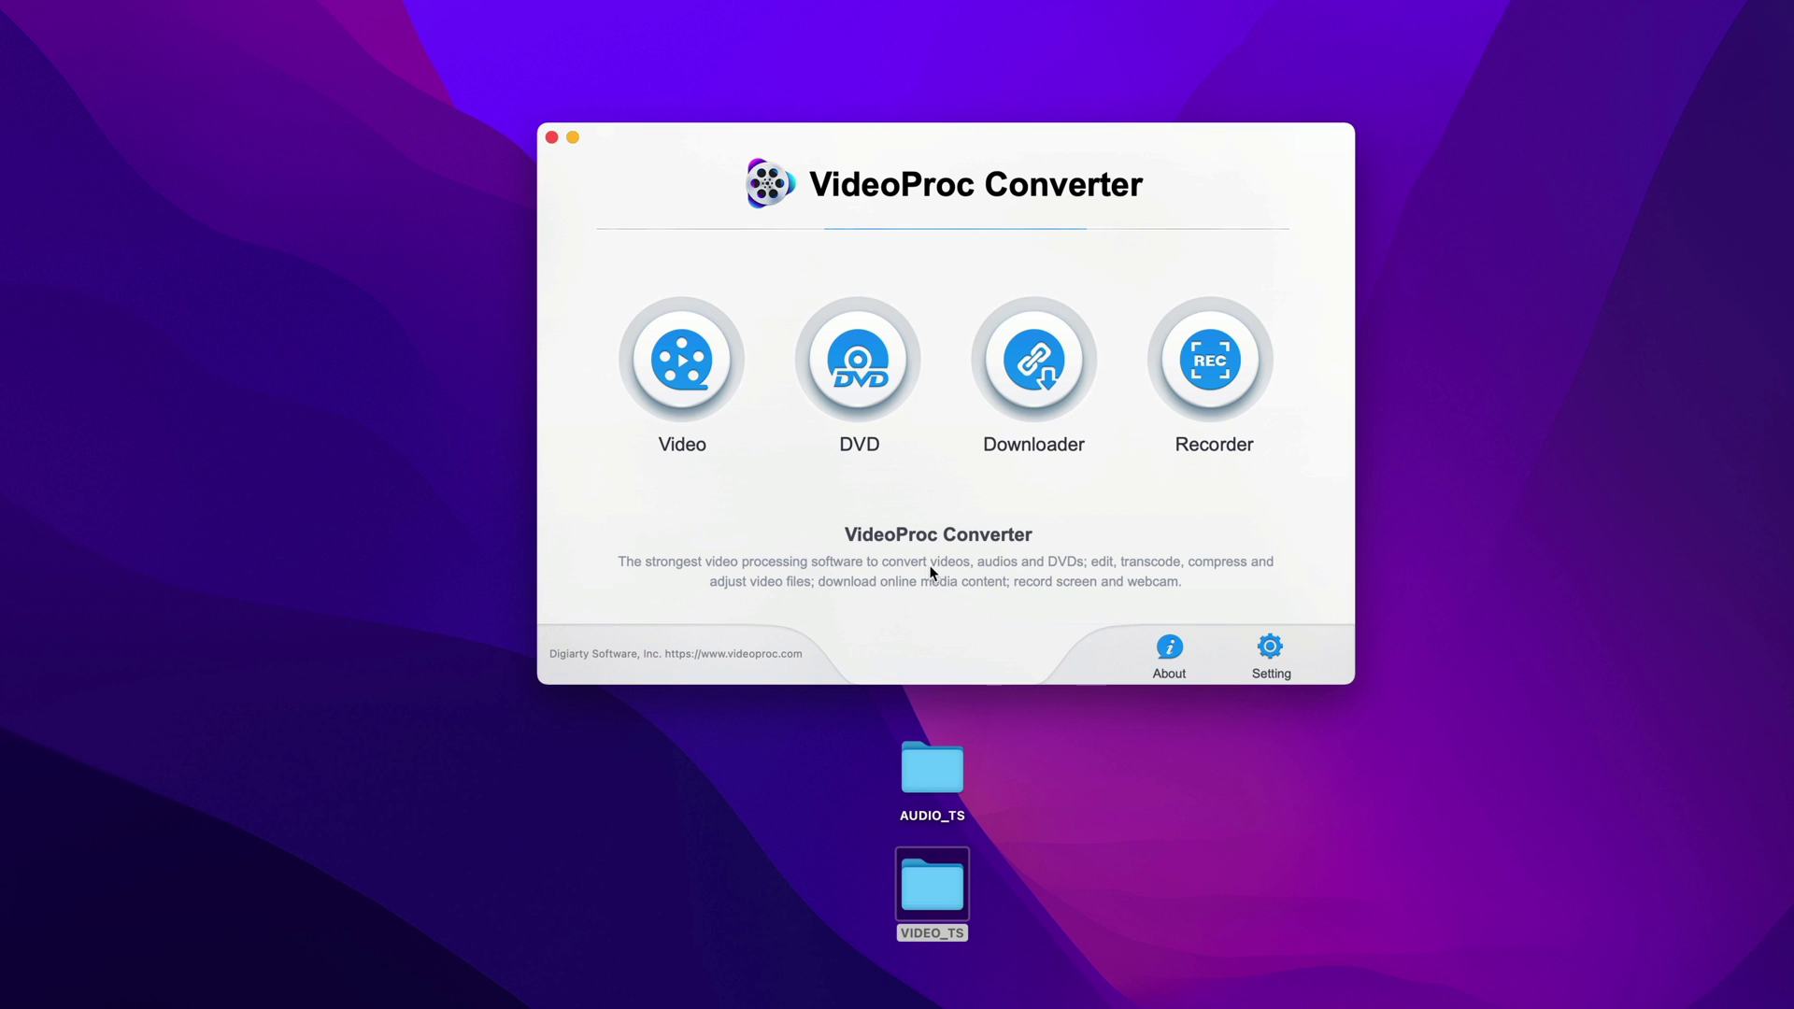
{"action": "left_click", "coordinate": [697, 348]}
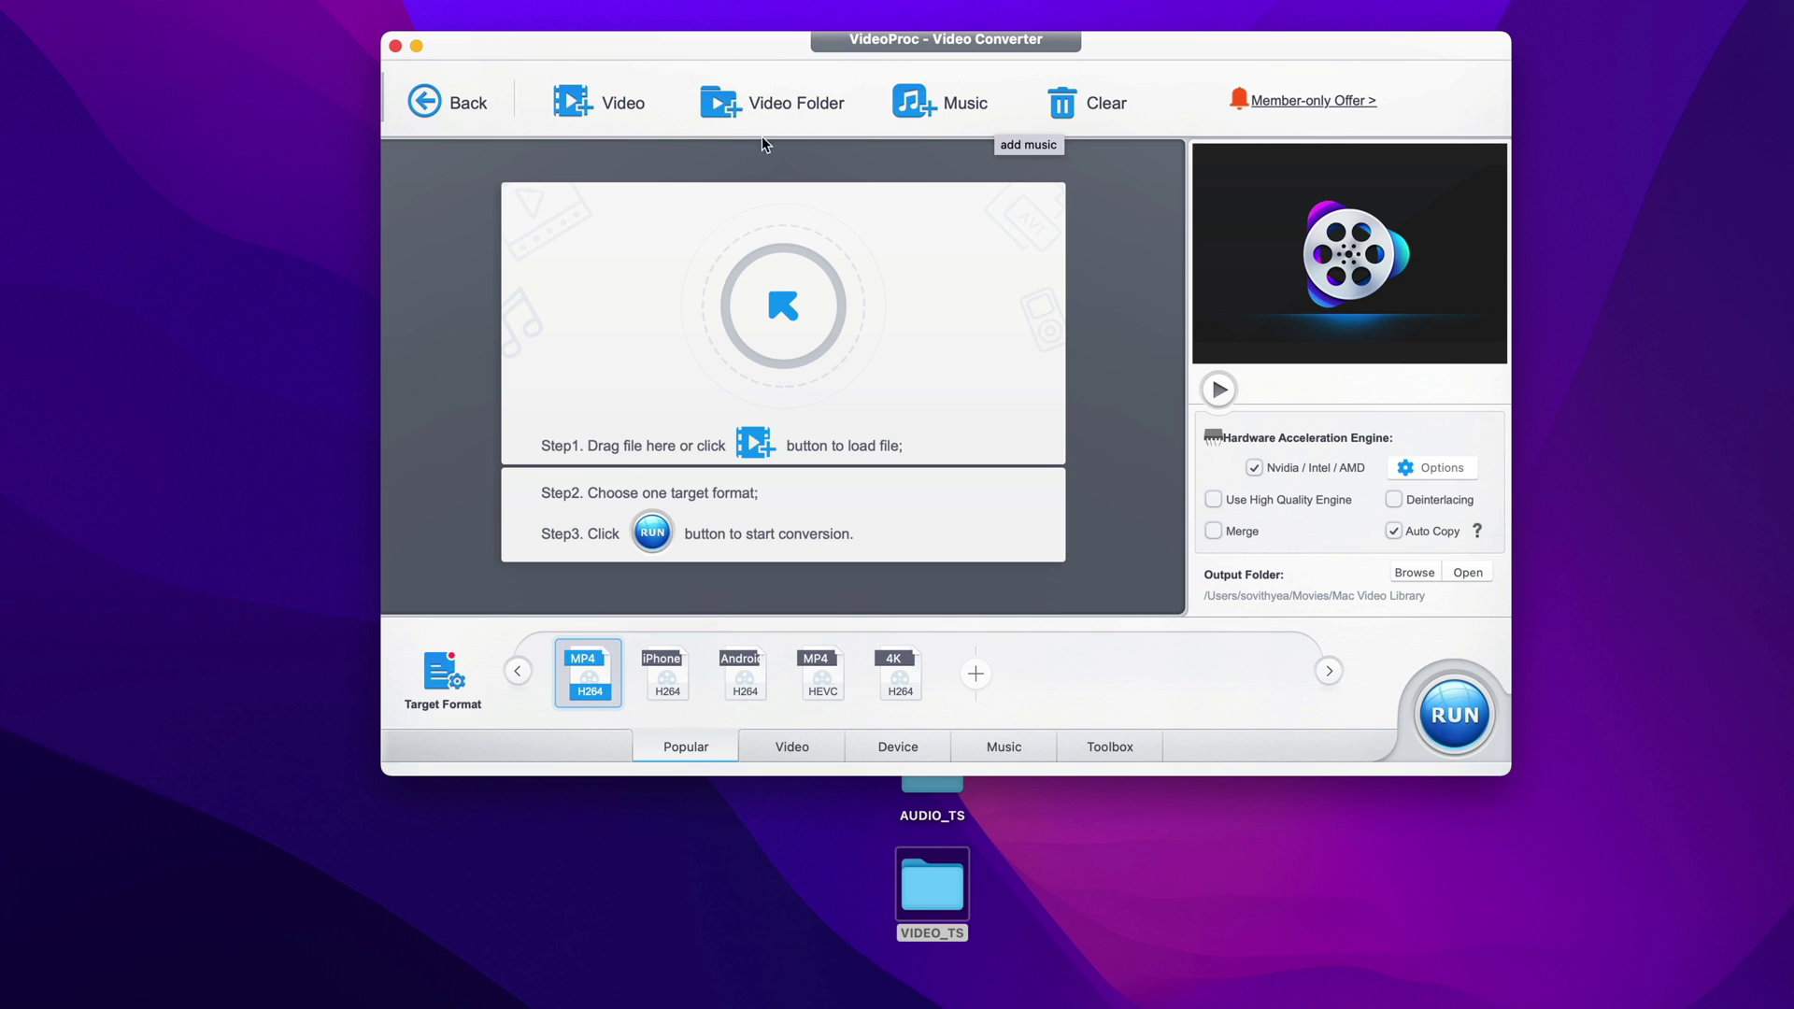
{"action": "left_click", "coordinate": [621, 102]}
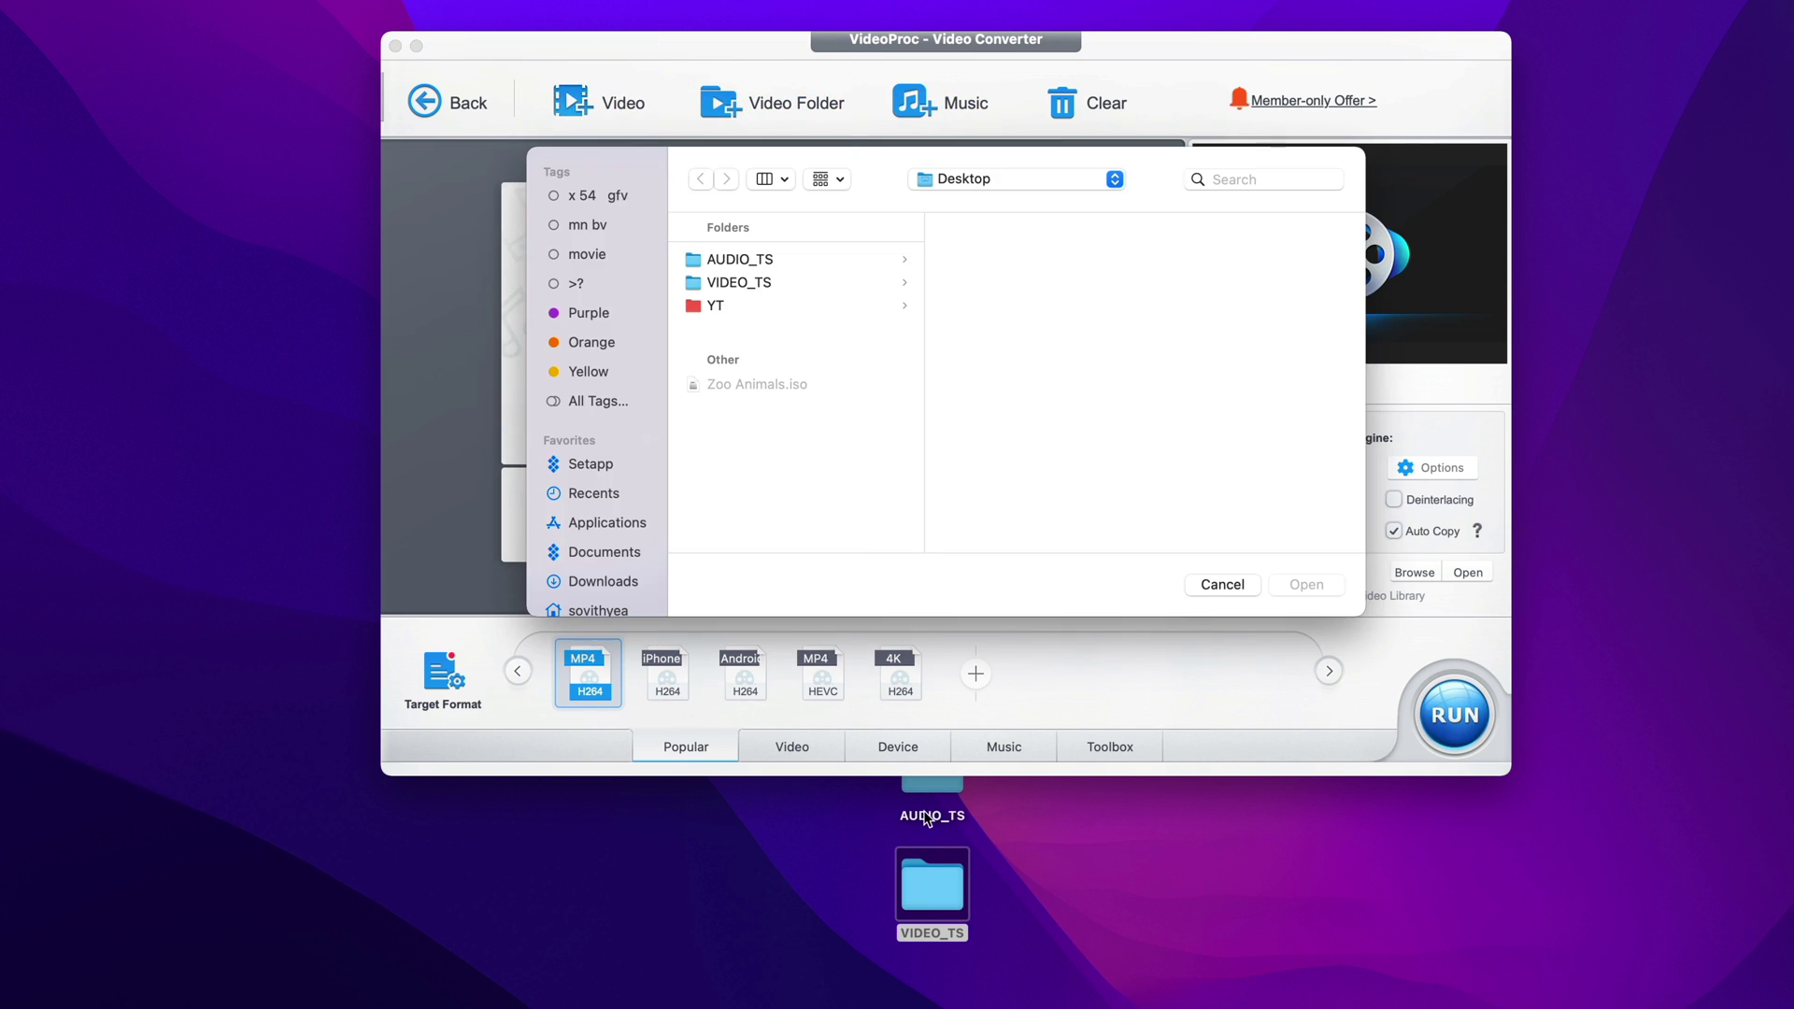
{"action": "left_click_drag", "start_coordinate": [1074, 942], "coordinate": [897, 781]}
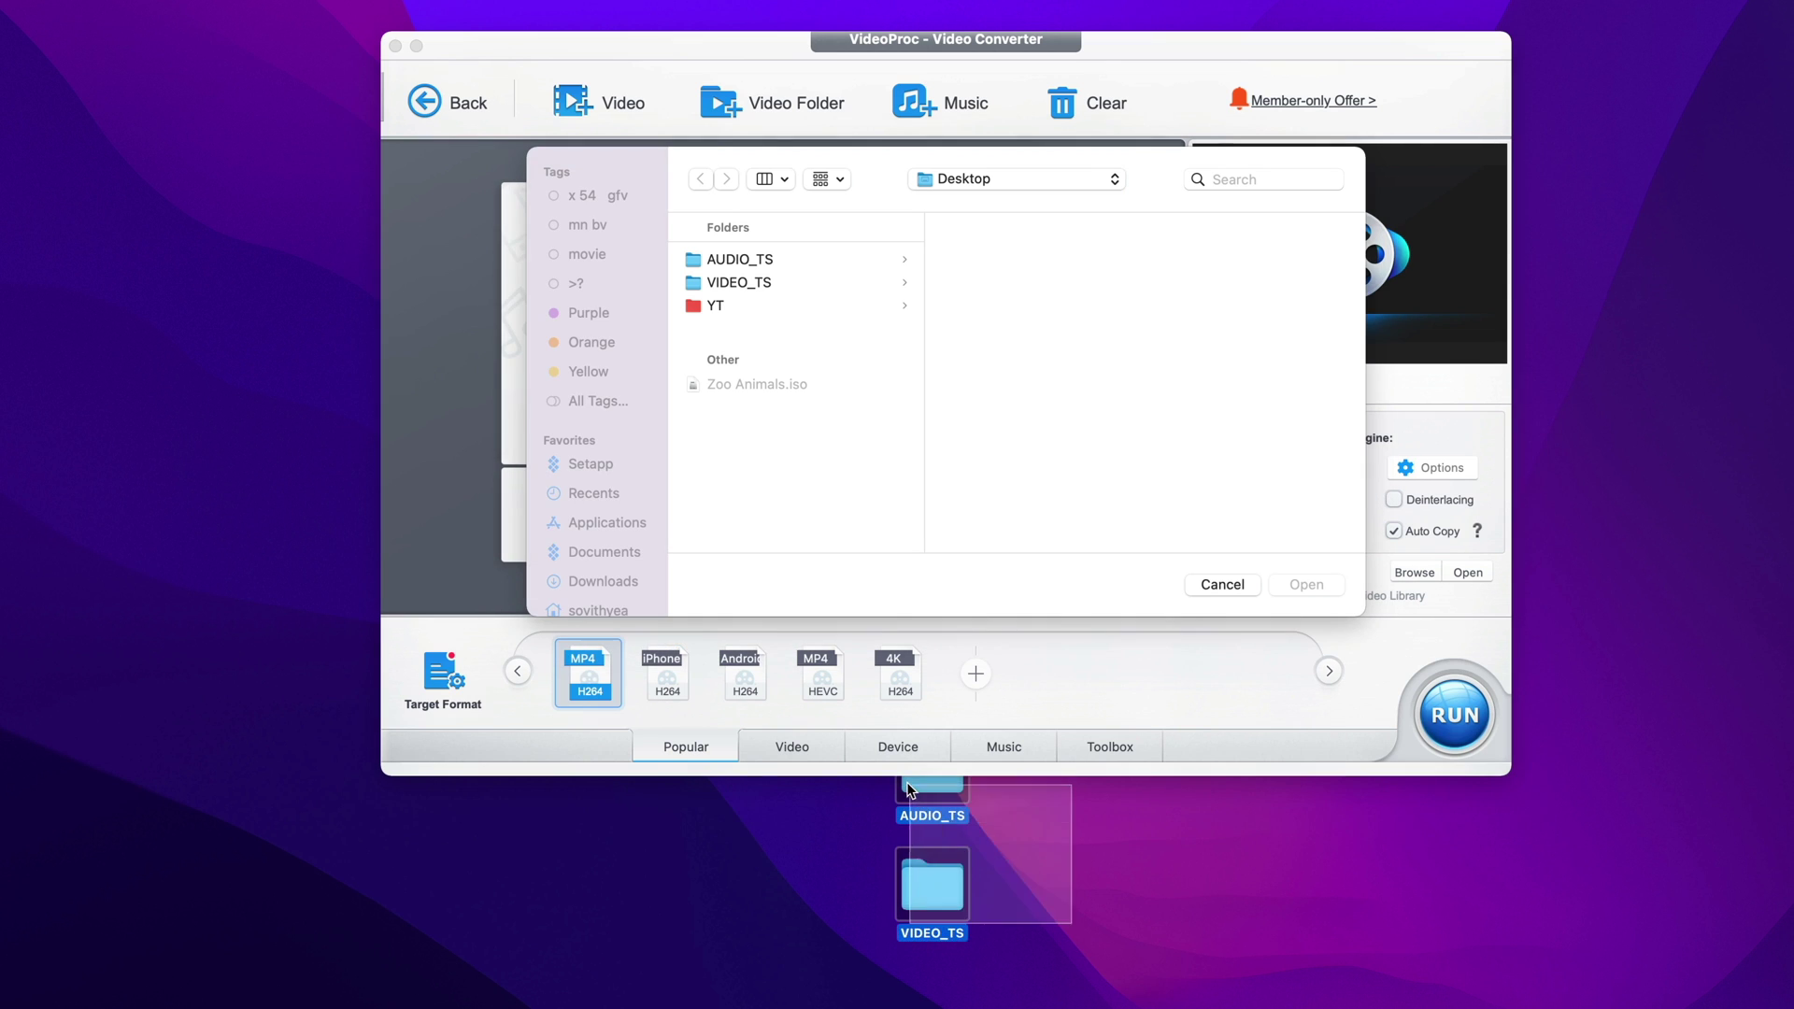
{"action": "left_click_drag", "start_coordinate": [933, 888], "coordinate": [627, 427]}
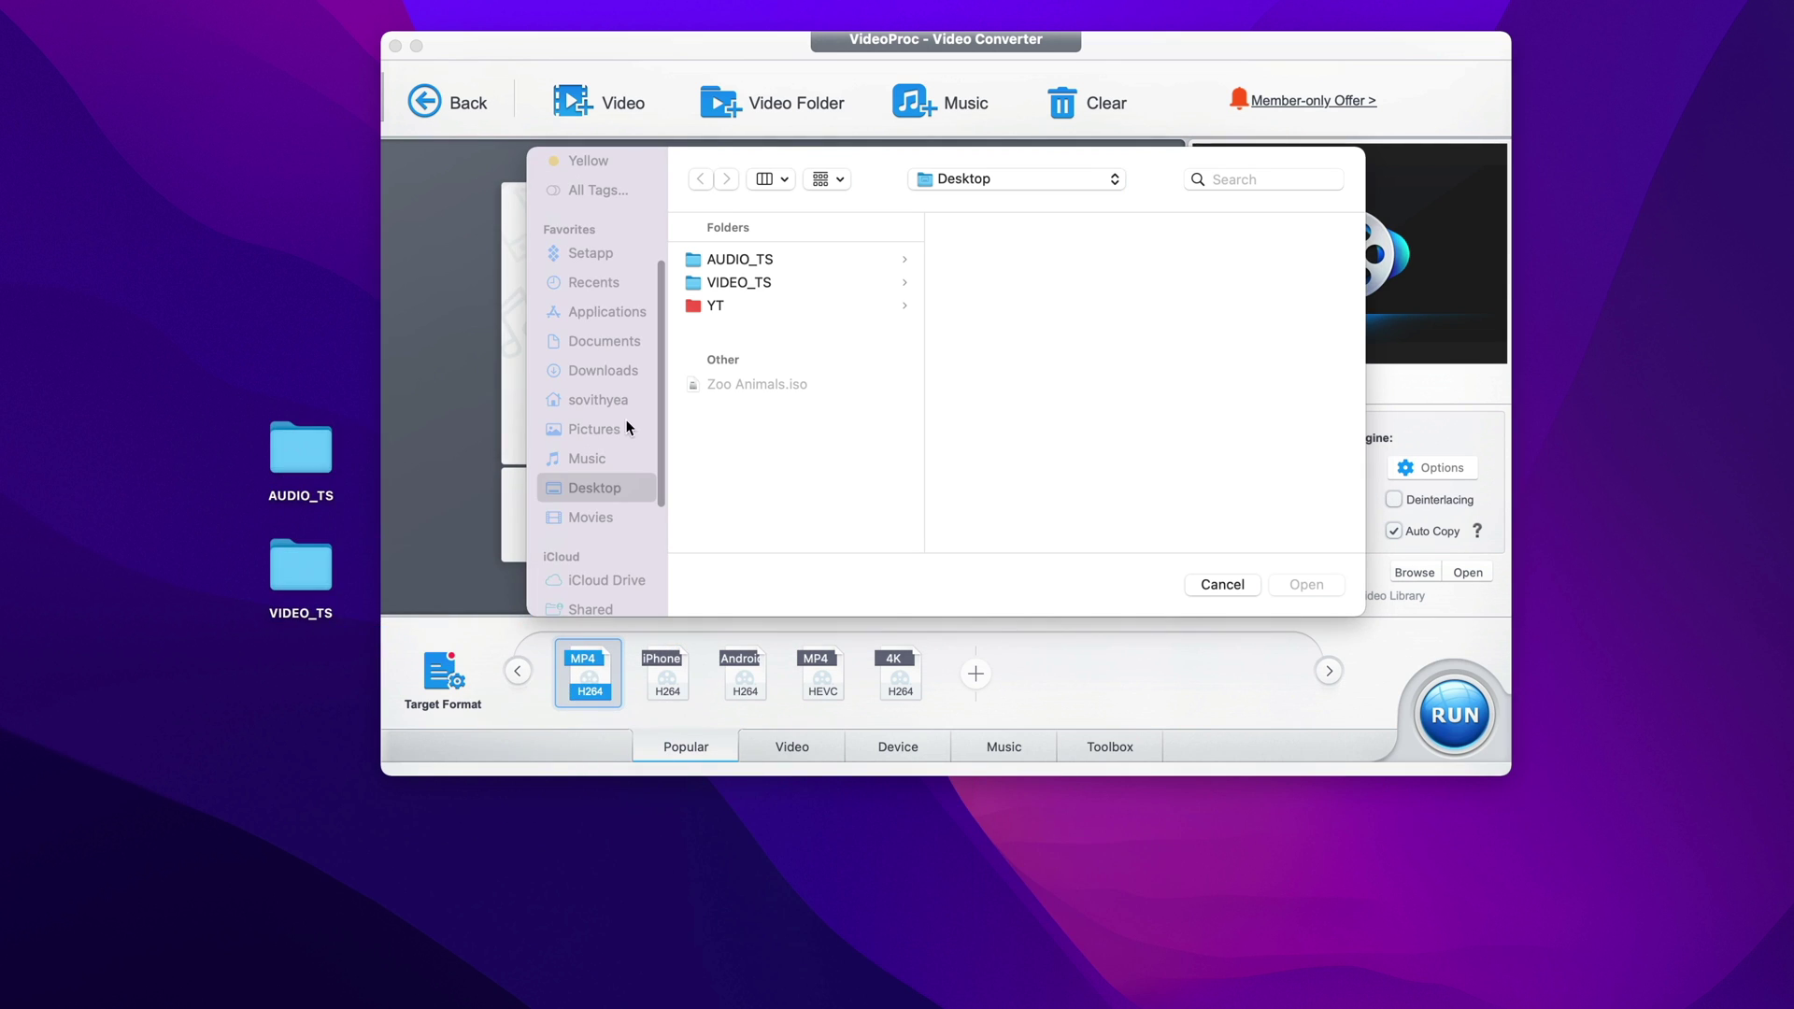
{"action": "left_click", "coordinate": [616, 478]}
{"action": "left_click", "coordinate": [740, 283]}
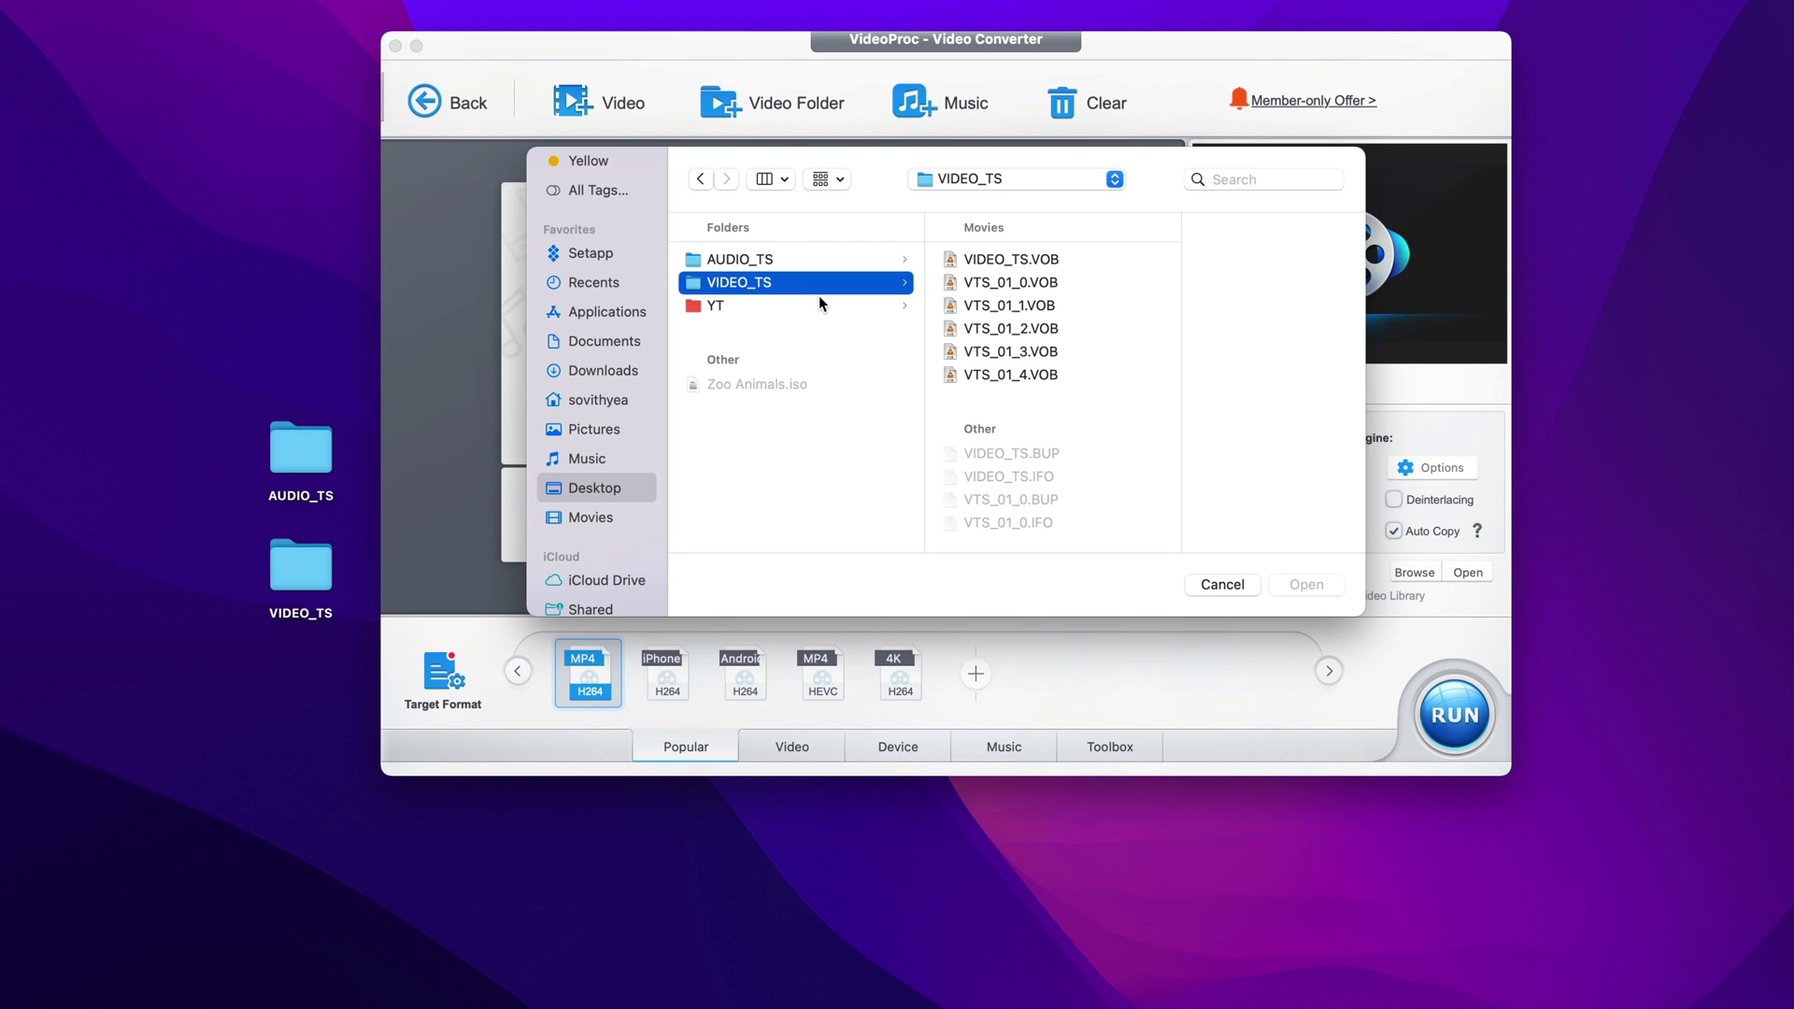
{"action": "left_click", "coordinate": [1047, 306]}
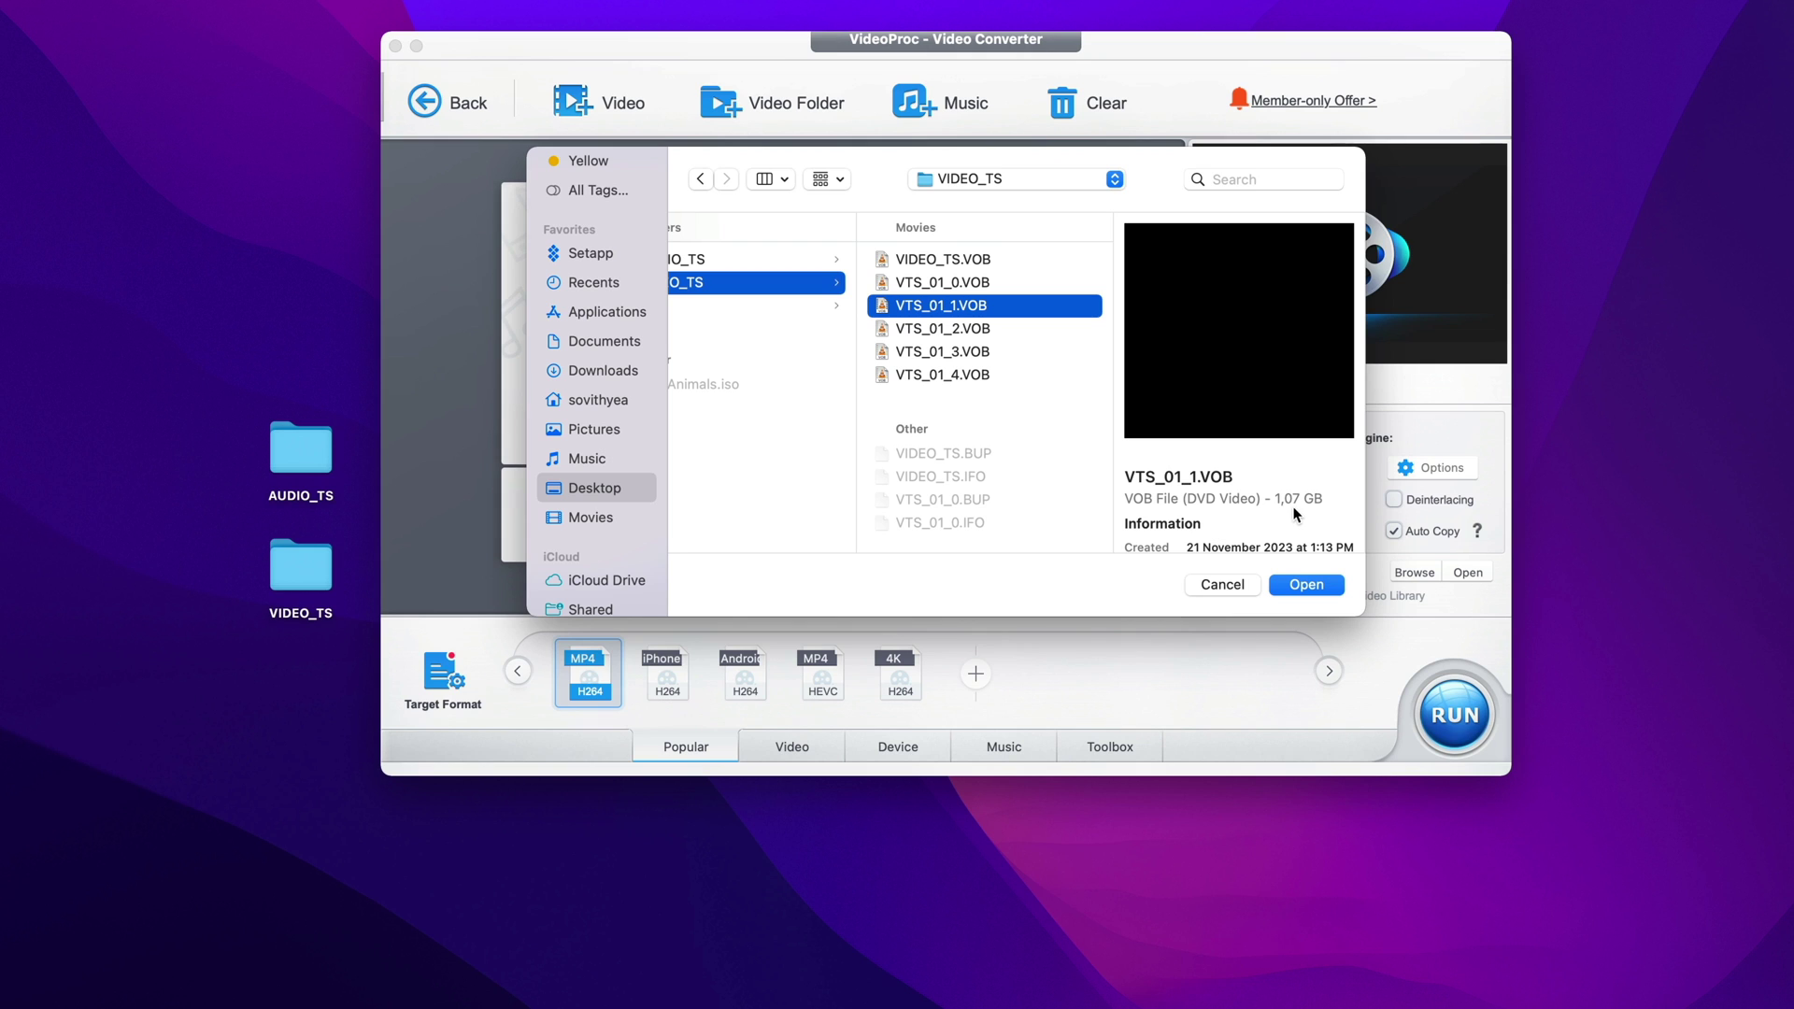
{"action": "left_click", "coordinate": [1295, 583]}
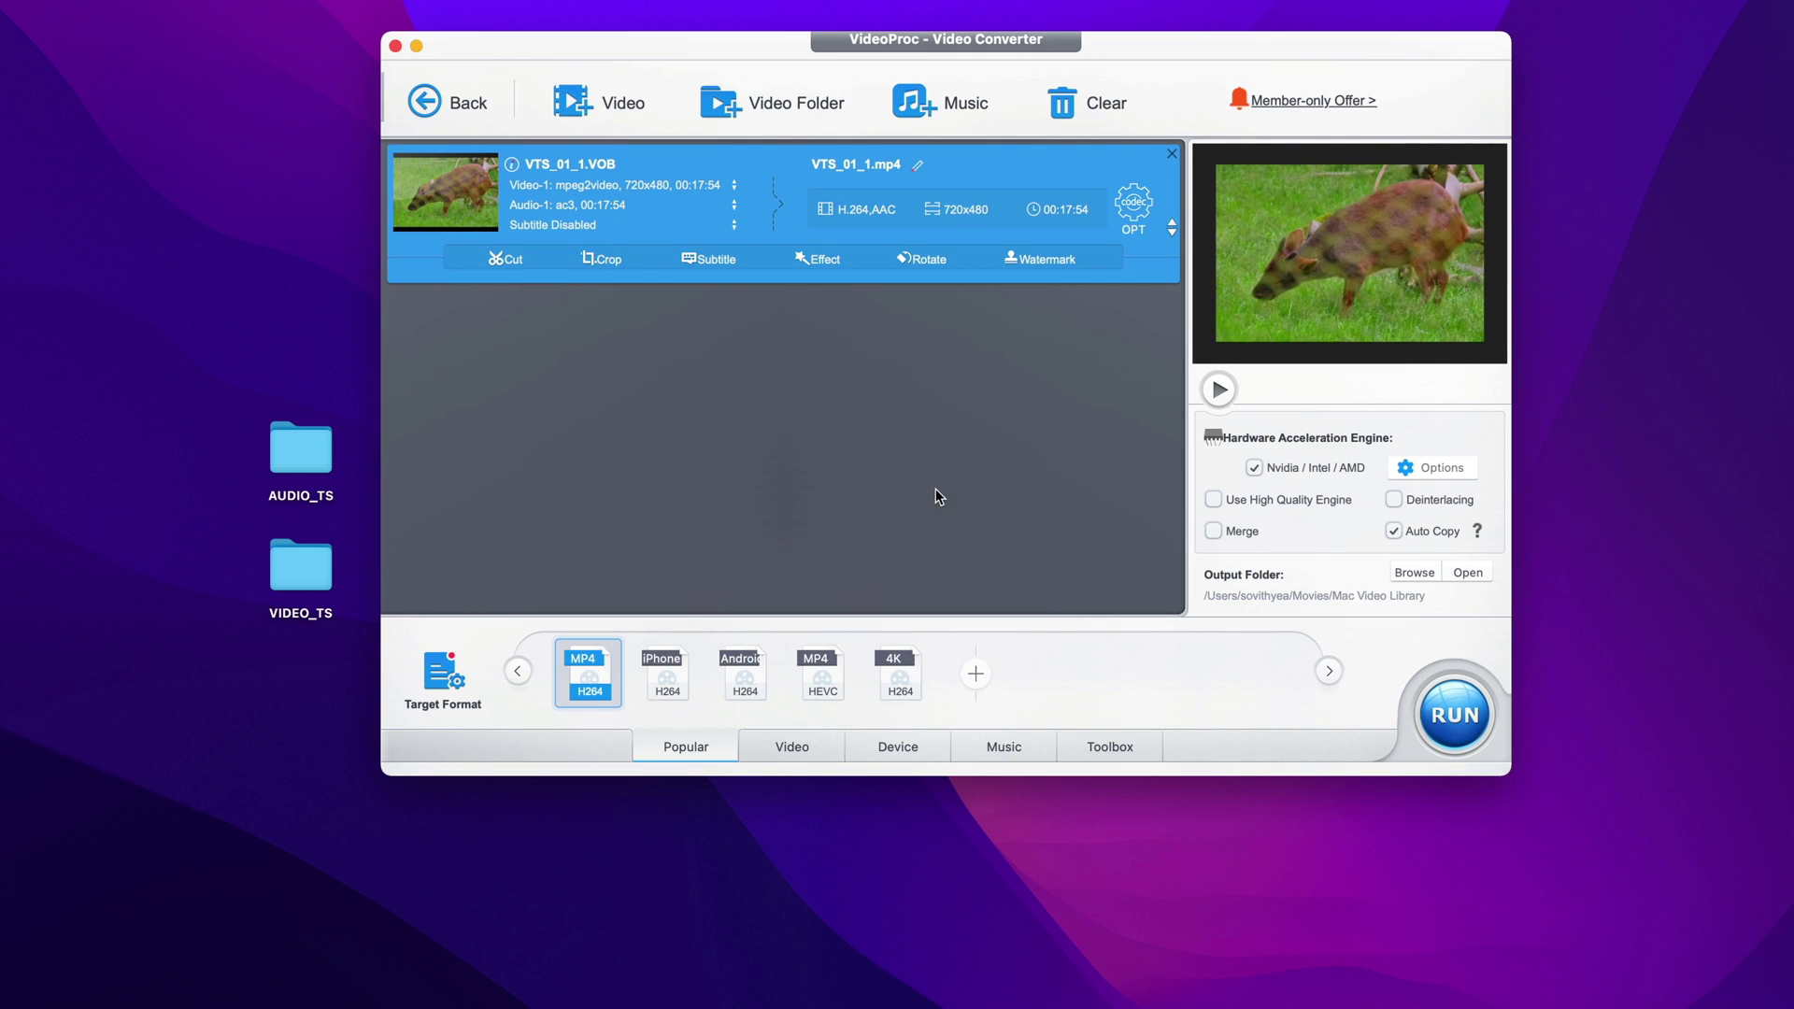
Add VTS_01_2, VTS_01_3 and VTS_01_4.VOB to the conversion list.
{"action": "left_click", "coordinate": [568, 99]}
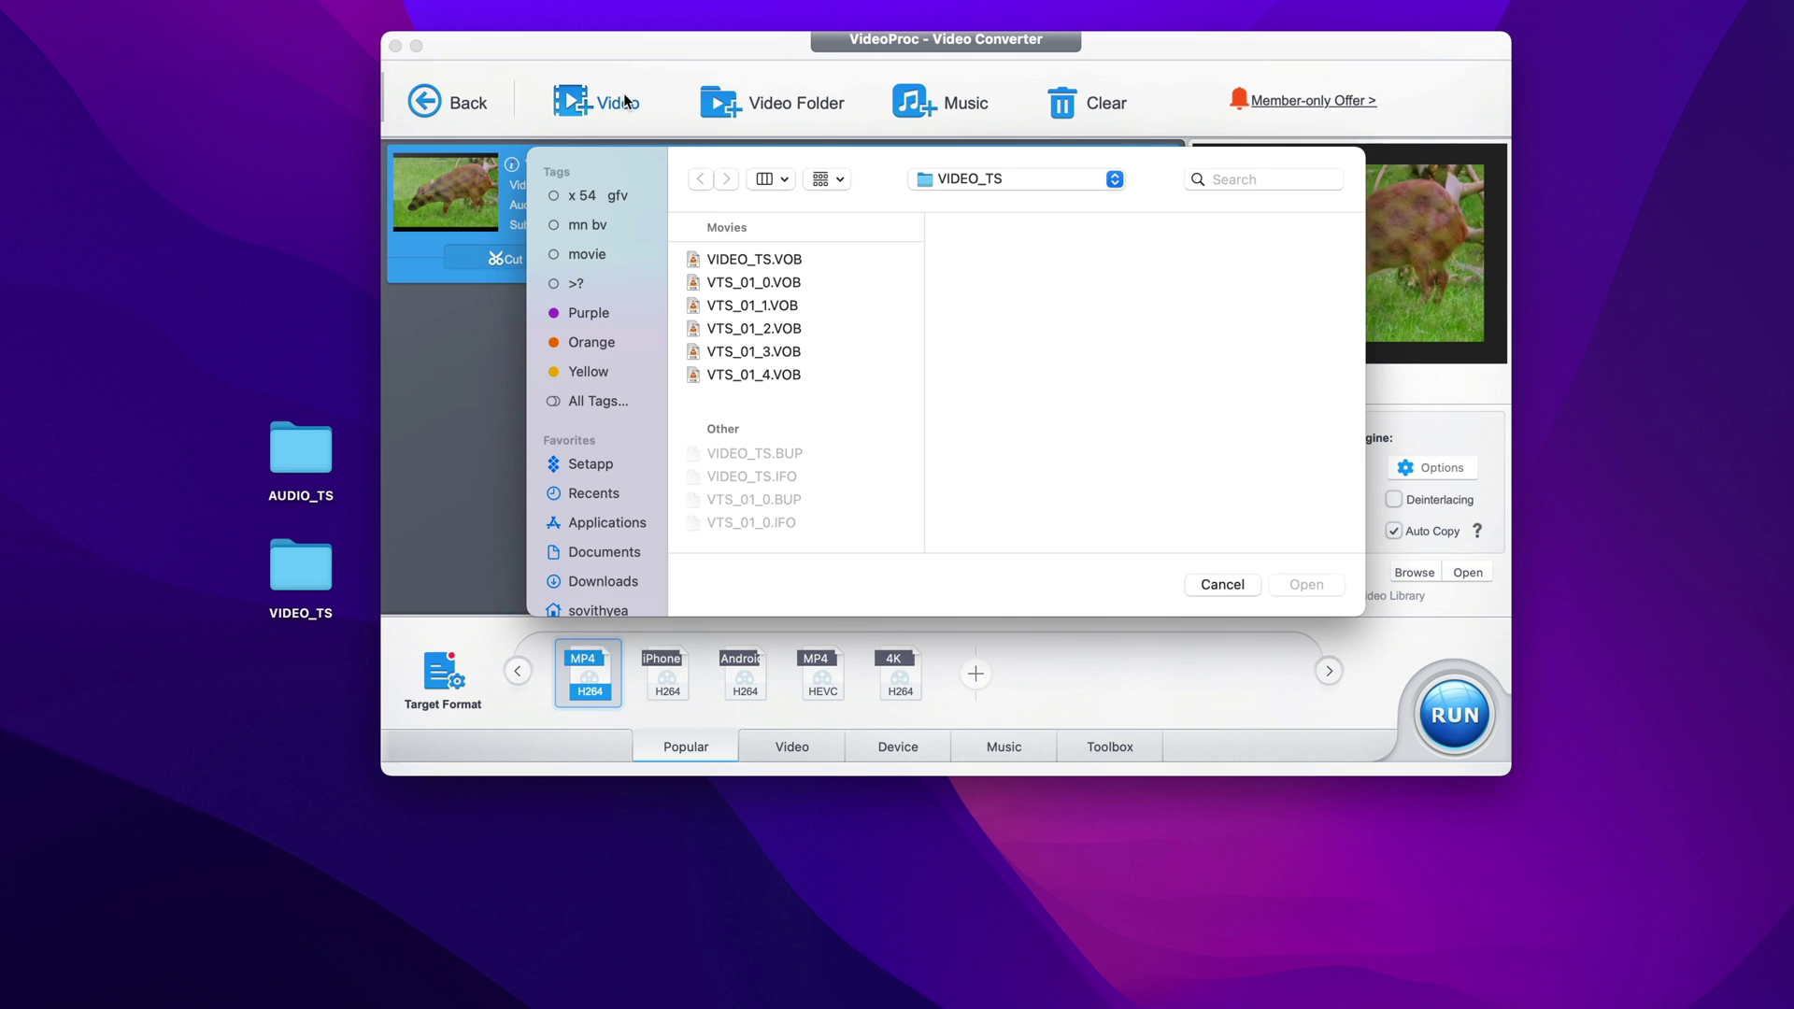
{"action": "left_click", "coordinate": [776, 374]}
{"action": "left_click", "coordinate": [768, 350], "text": "shift"}
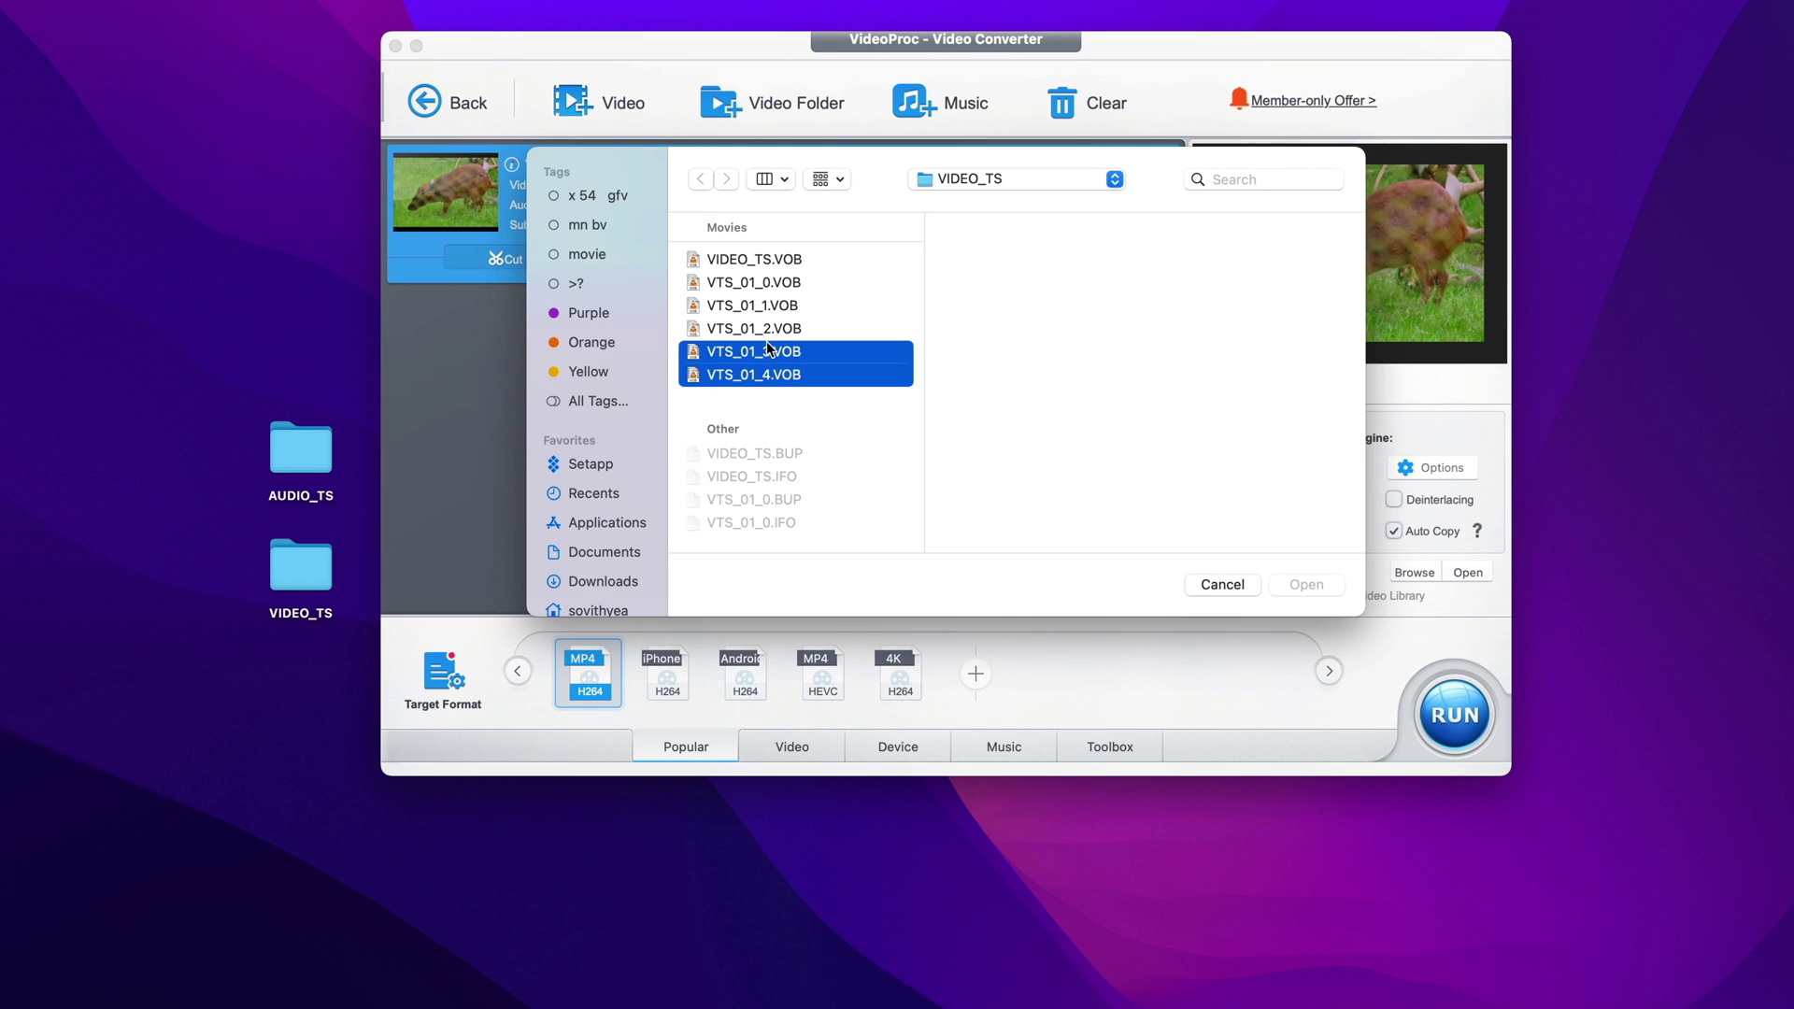
{"action": "left_click", "coordinate": [766, 328], "text": "shift"}
{"action": "key", "text": "Return"}
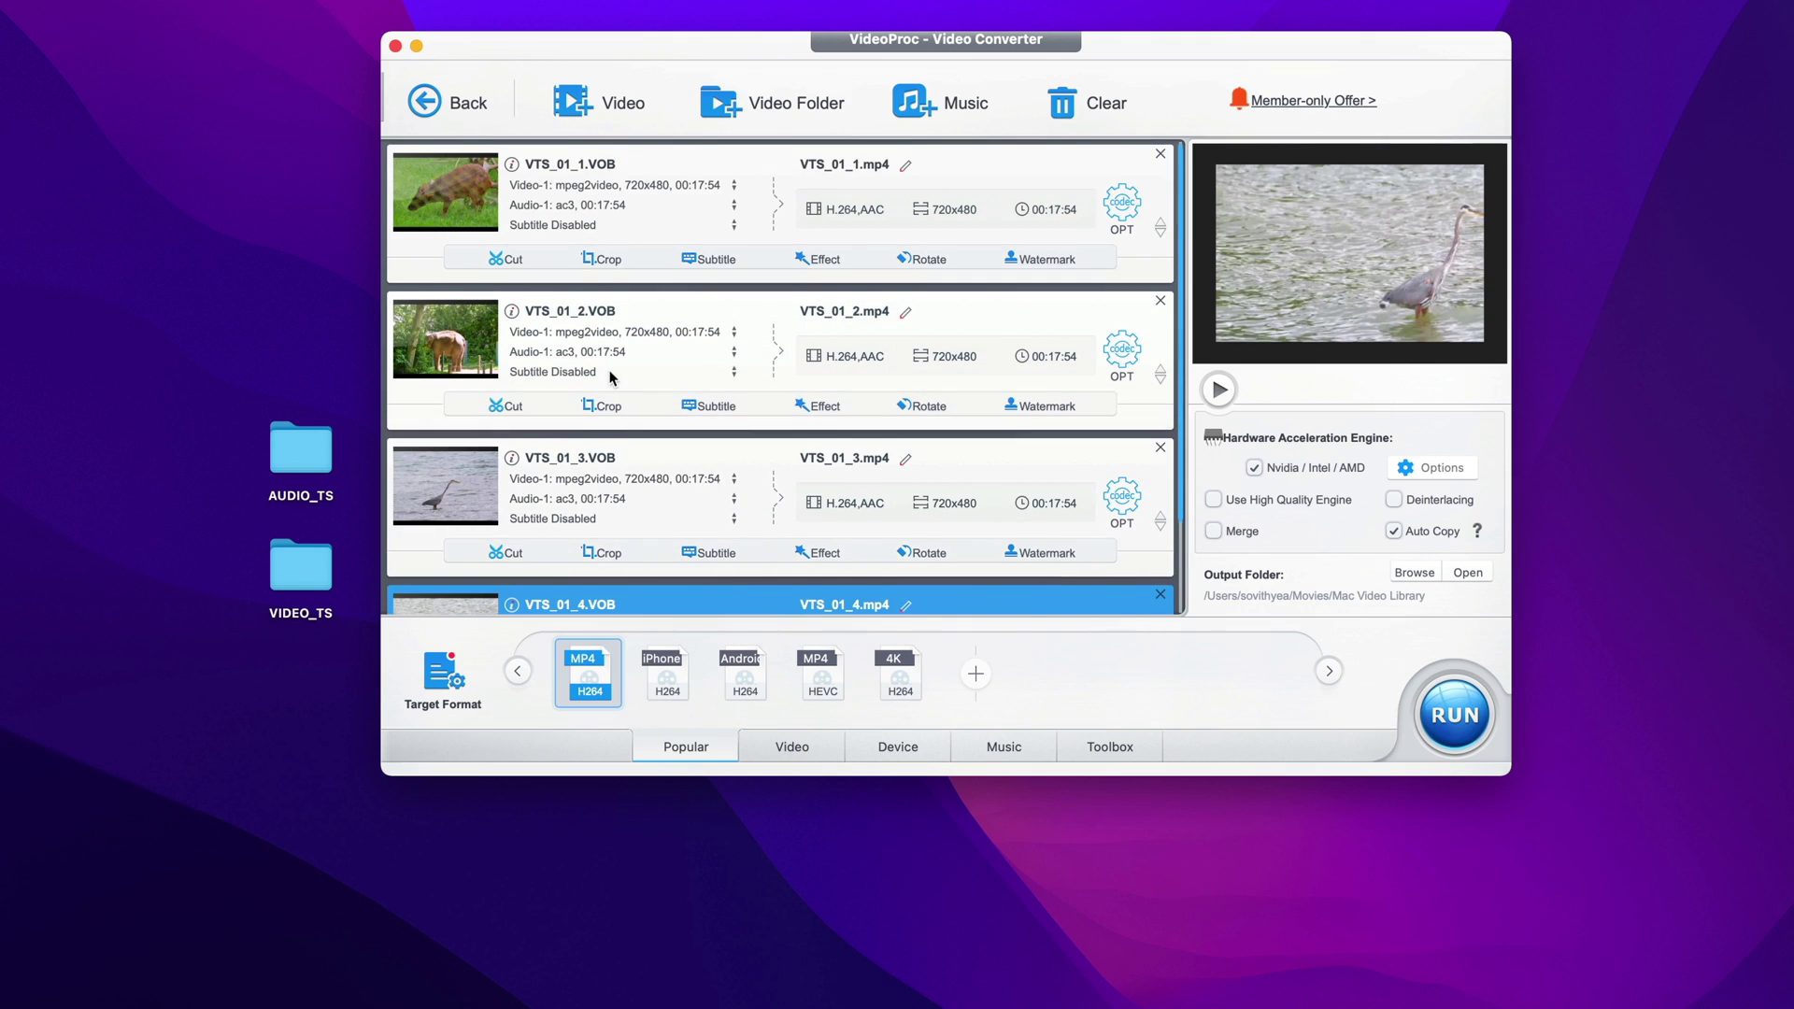
Scroll through the conversion list and select the VTS_01_1 title.
{"action": "scroll", "coordinate": [781, 409], "scroll_direction": "down", "scroll_amount": 2}
{"action": "scroll", "coordinate": [765, 428], "scroll_direction": "up", "scroll_amount": 2}
{"action": "scroll", "coordinate": [710, 415], "scroll_direction": "down", "scroll_amount": 1}
{"action": "scroll", "coordinate": [712, 413], "scroll_direction": "down", "scroll_amount": 2}
{"action": "scroll", "coordinate": [729, 374], "scroll_direction": "up", "scroll_amount": 3}
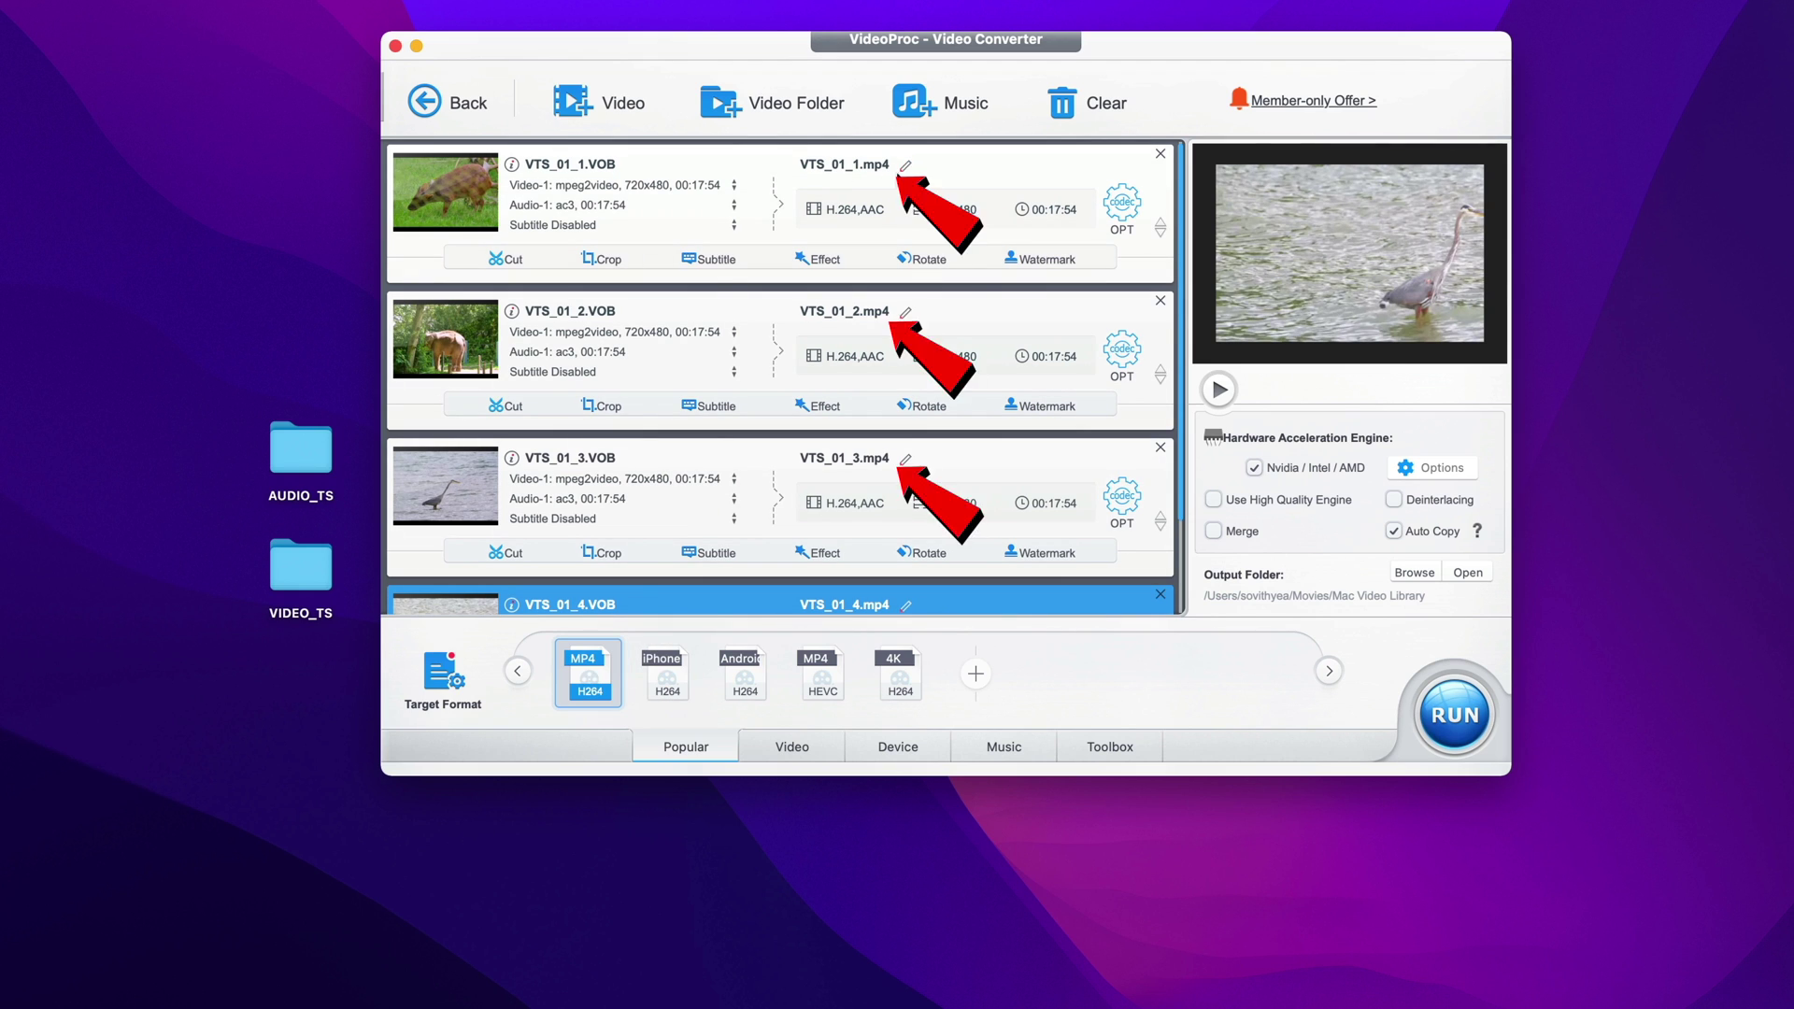
{"action": "mouse_move", "coordinate": [601, 677]}
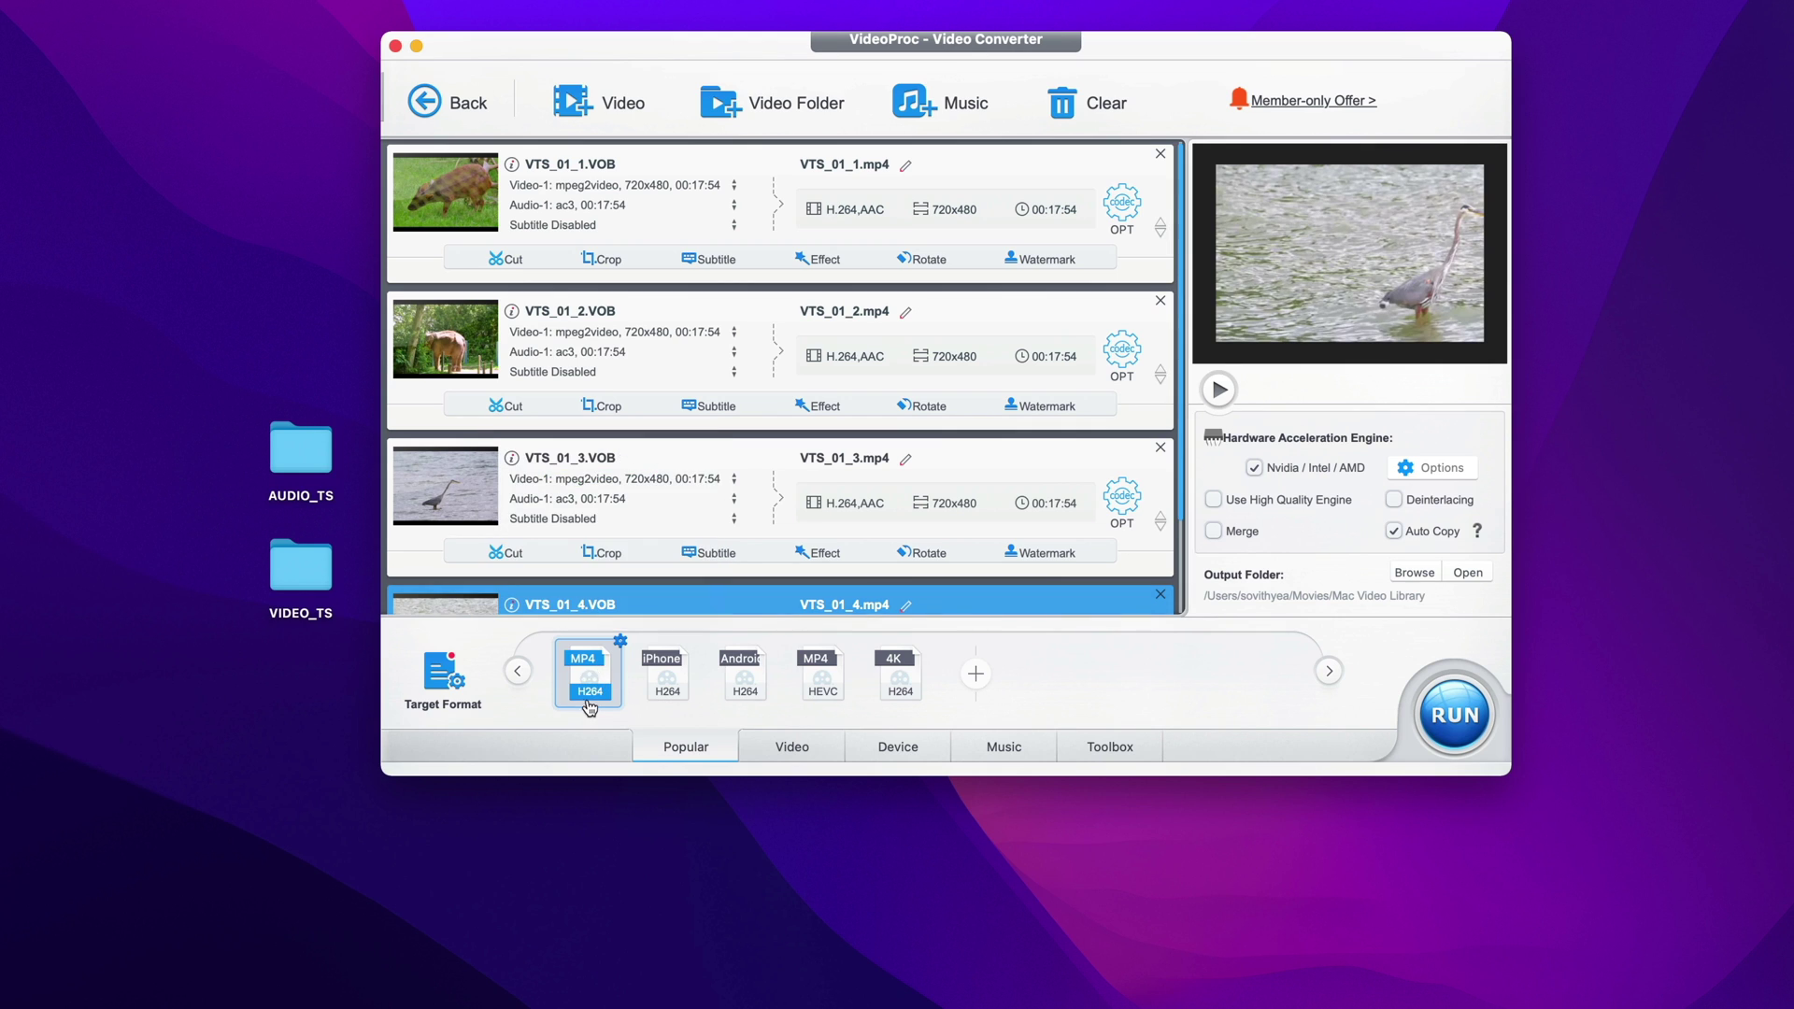
{"action": "left_click", "coordinate": [671, 201]}
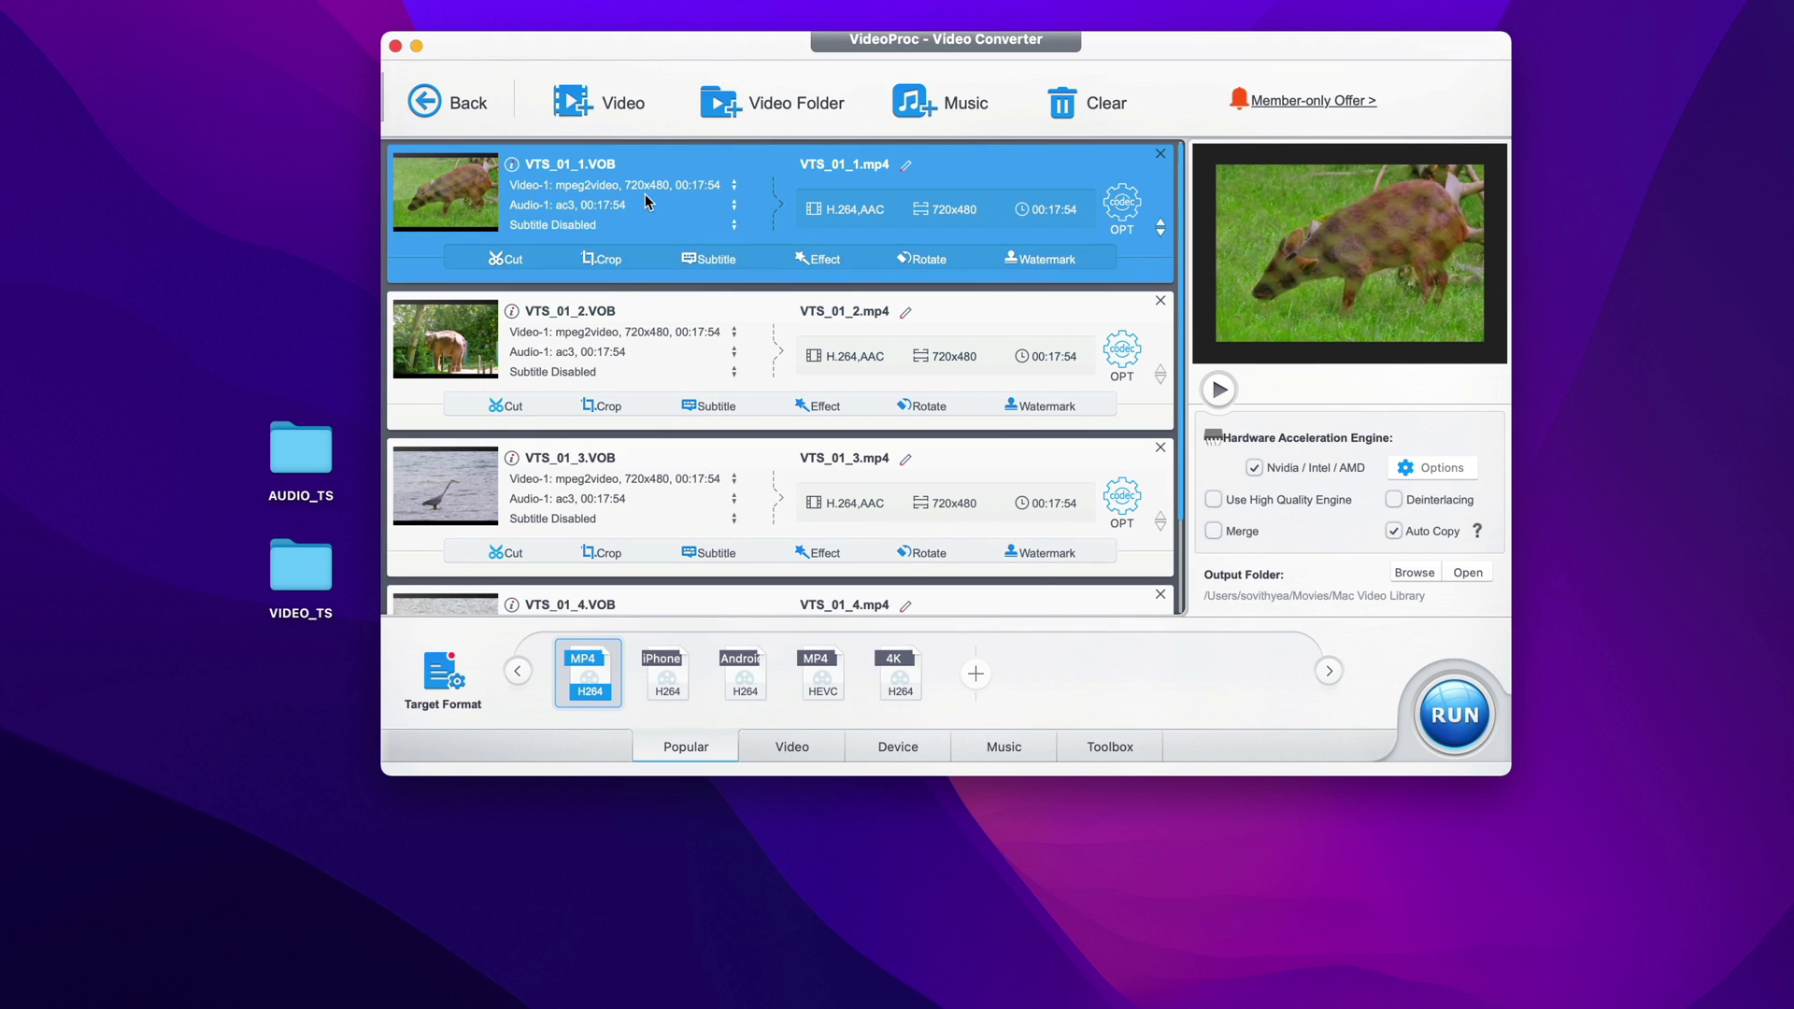
{"action": "left_click", "coordinate": [458, 680]}
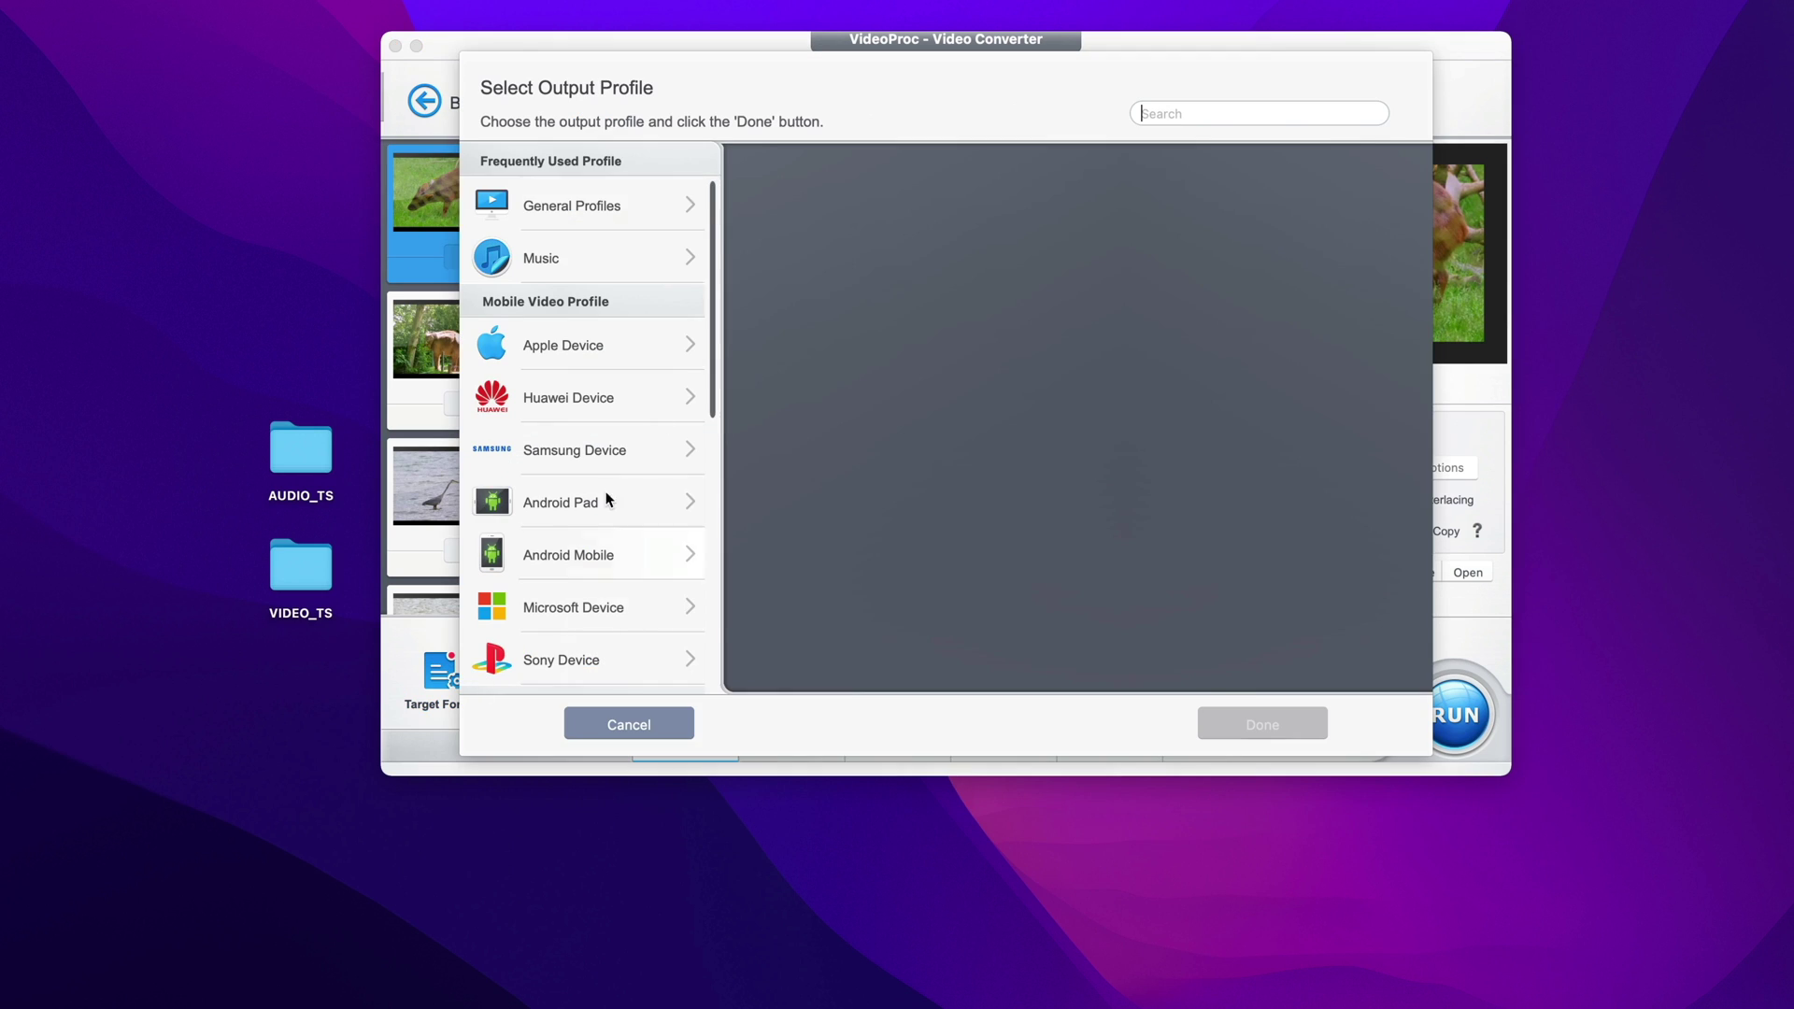
{"action": "left_click", "coordinate": [641, 203]}
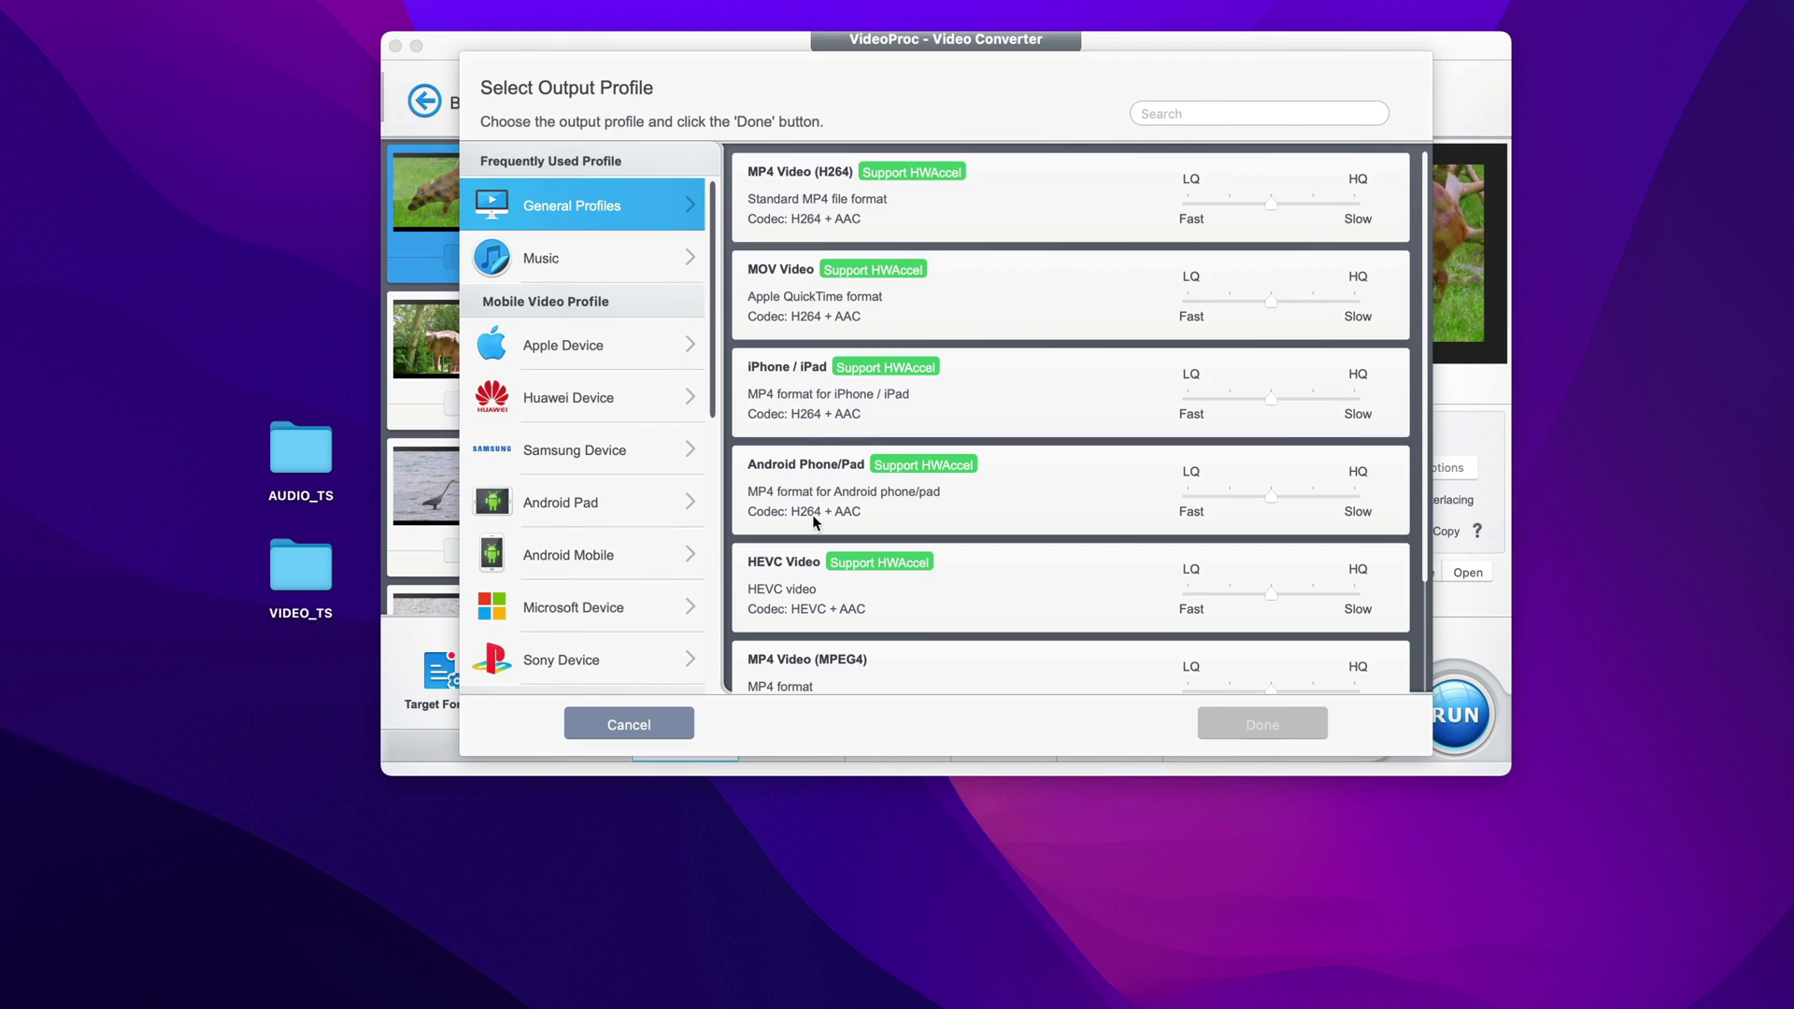
{"action": "left_click", "coordinate": [868, 210]}
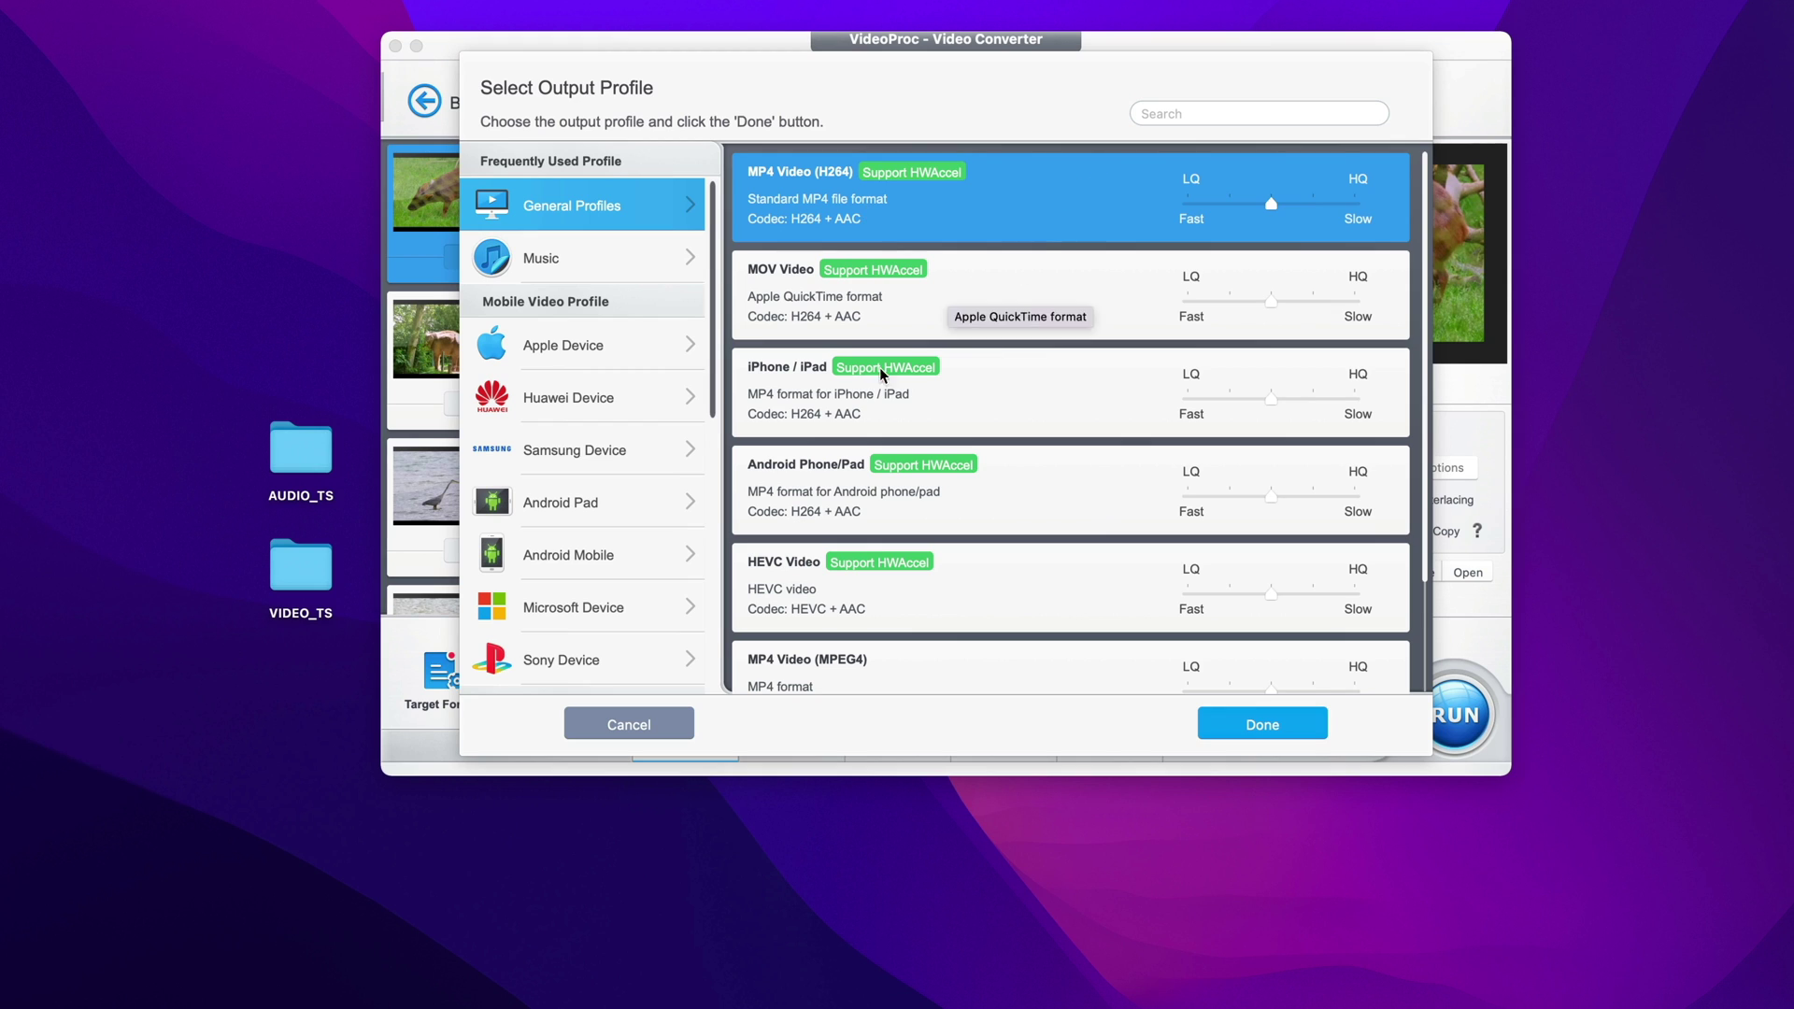
{"action": "left_click", "coordinate": [853, 397]}
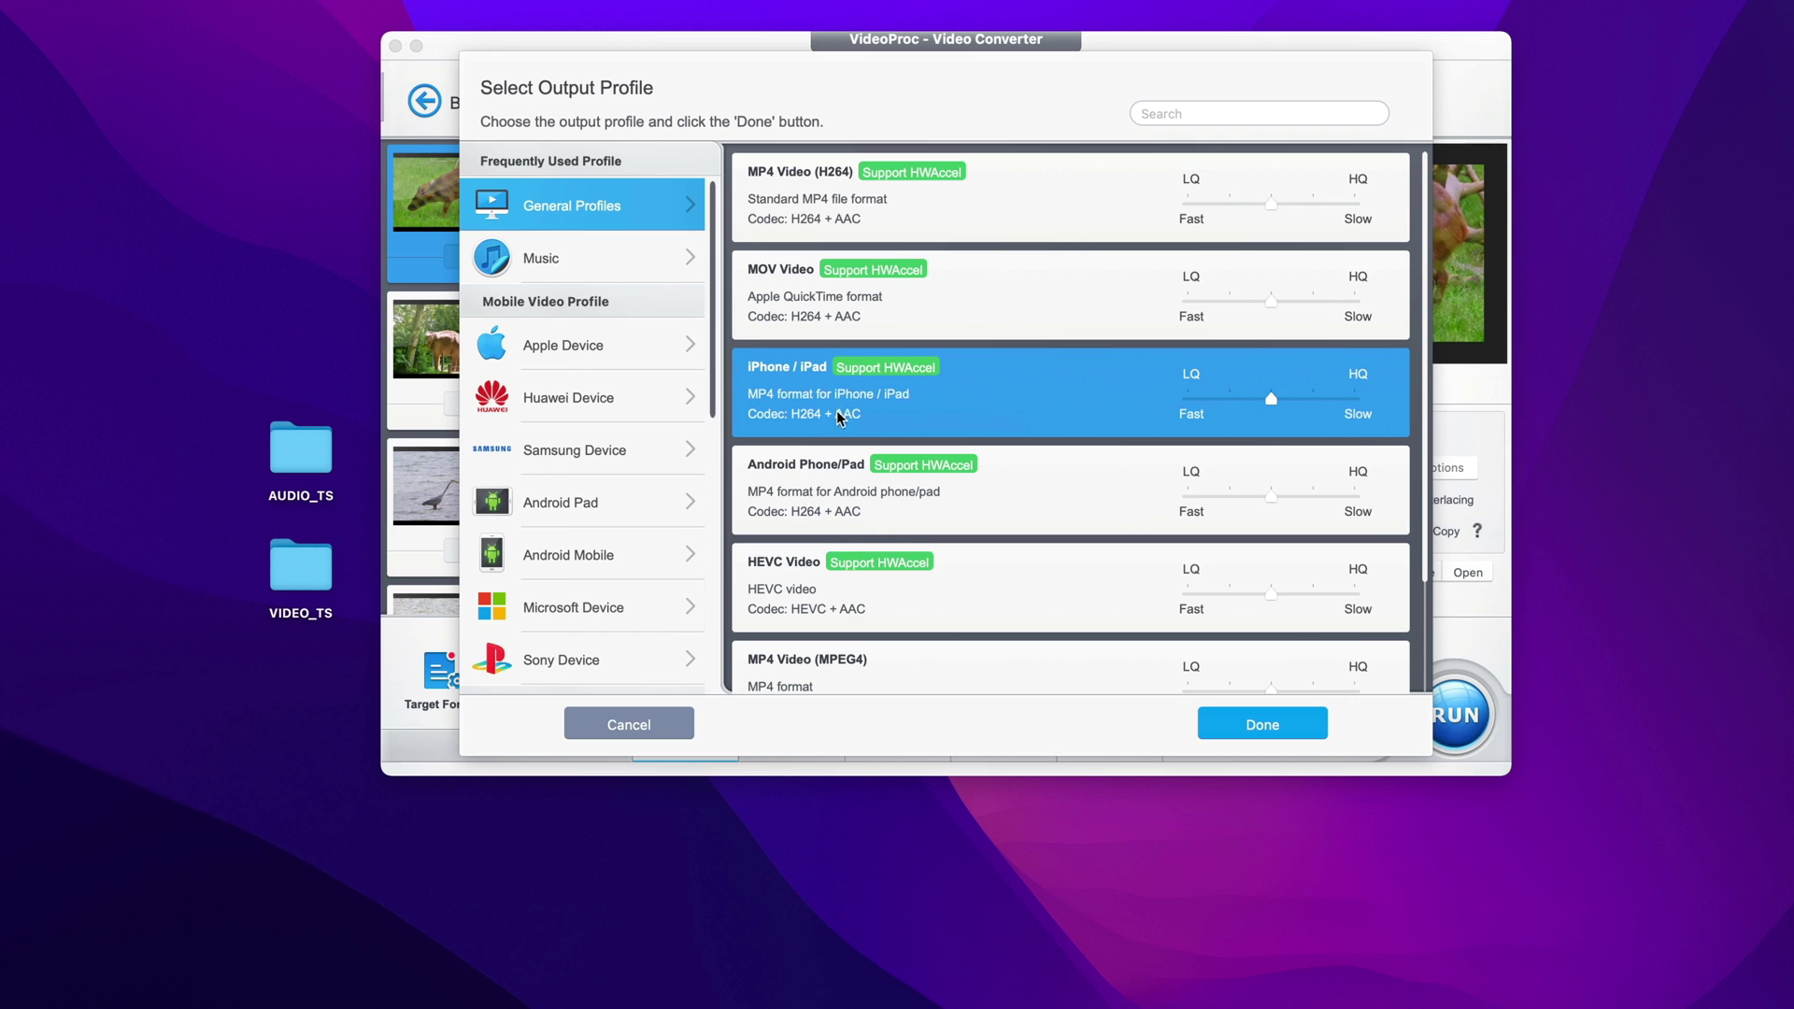
{"action": "left_click", "coordinate": [856, 477]}
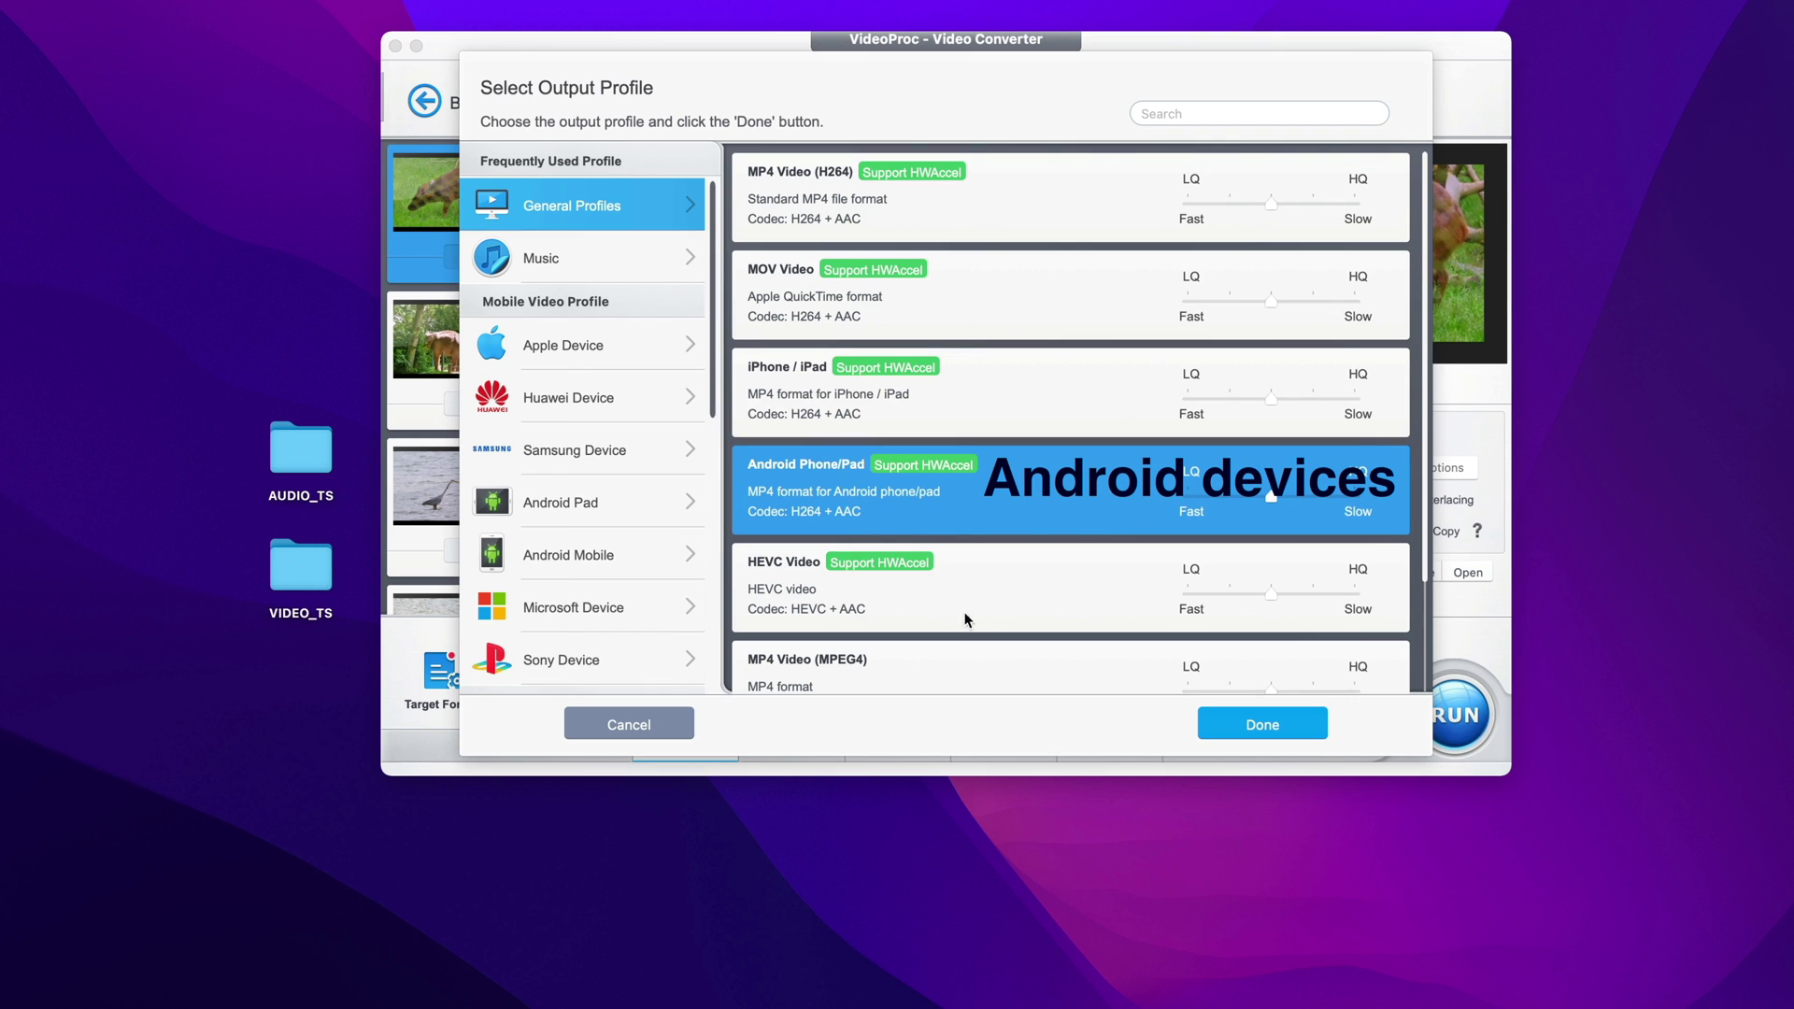
{"action": "scroll", "coordinate": [967, 619], "scroll_direction": "down", "scroll_amount": 2}
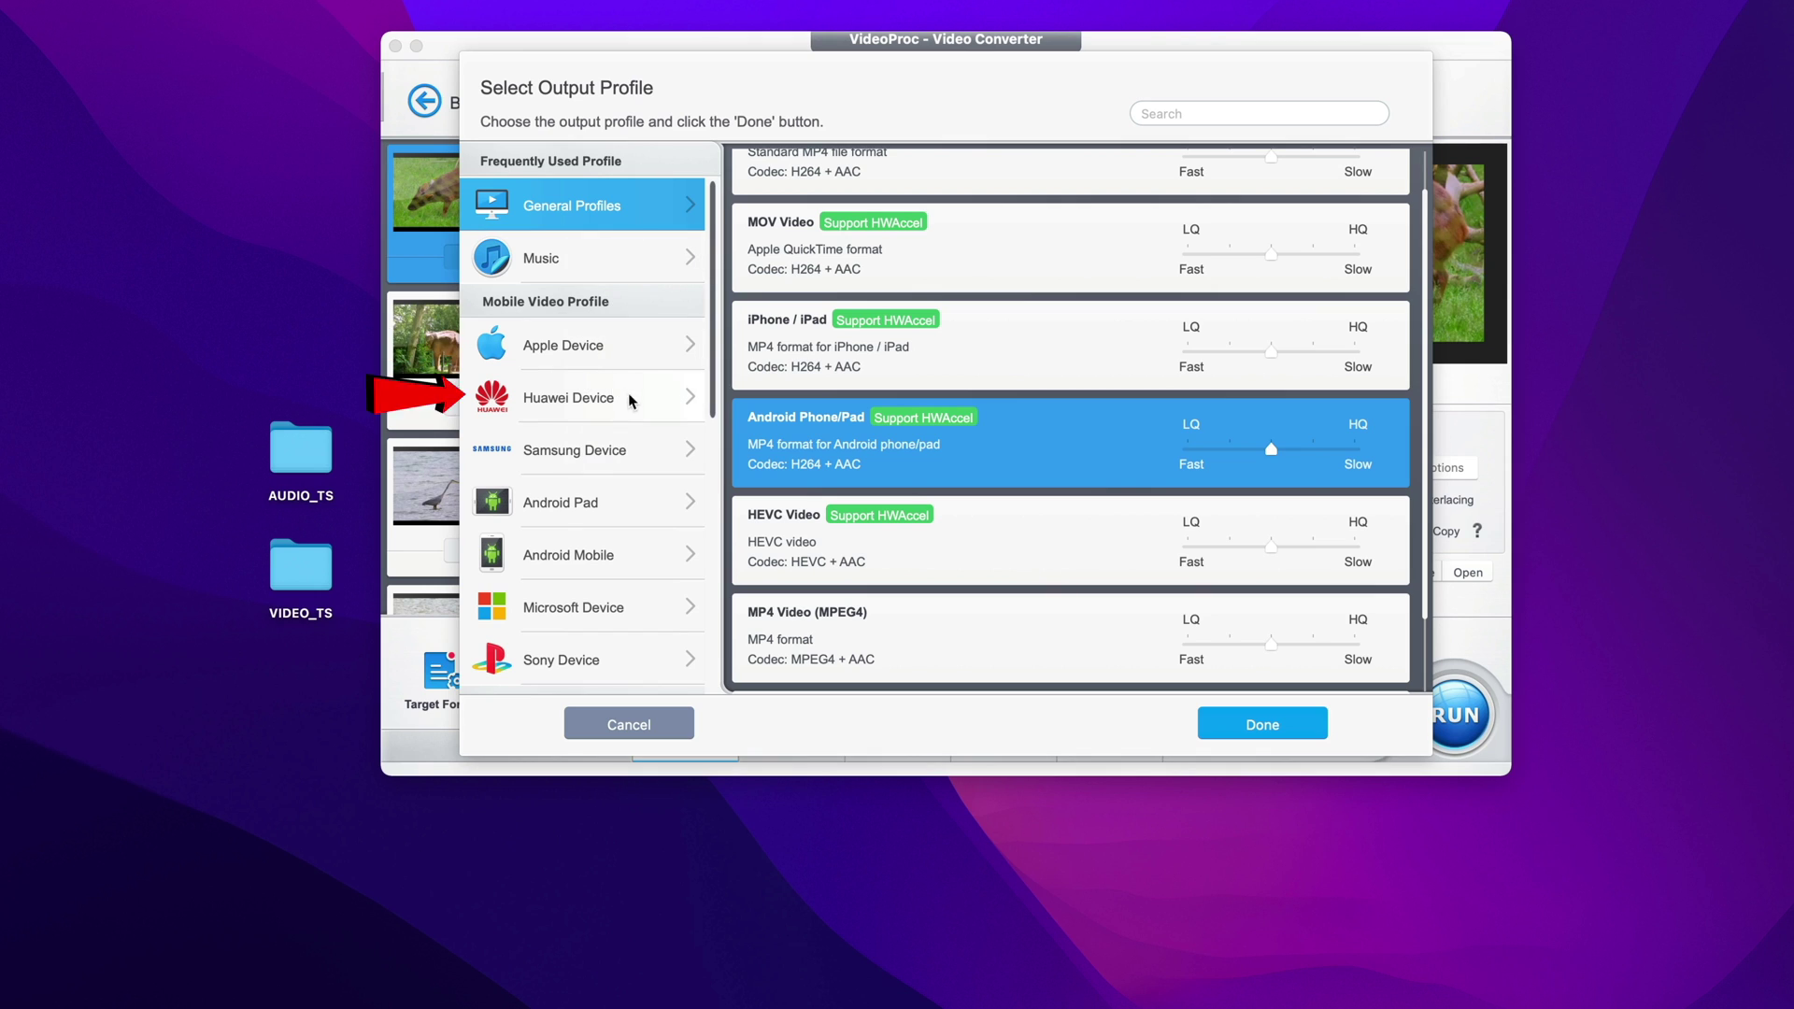
{"action": "scroll", "coordinate": [636, 472], "scroll_direction": "down", "scroll_amount": 1}
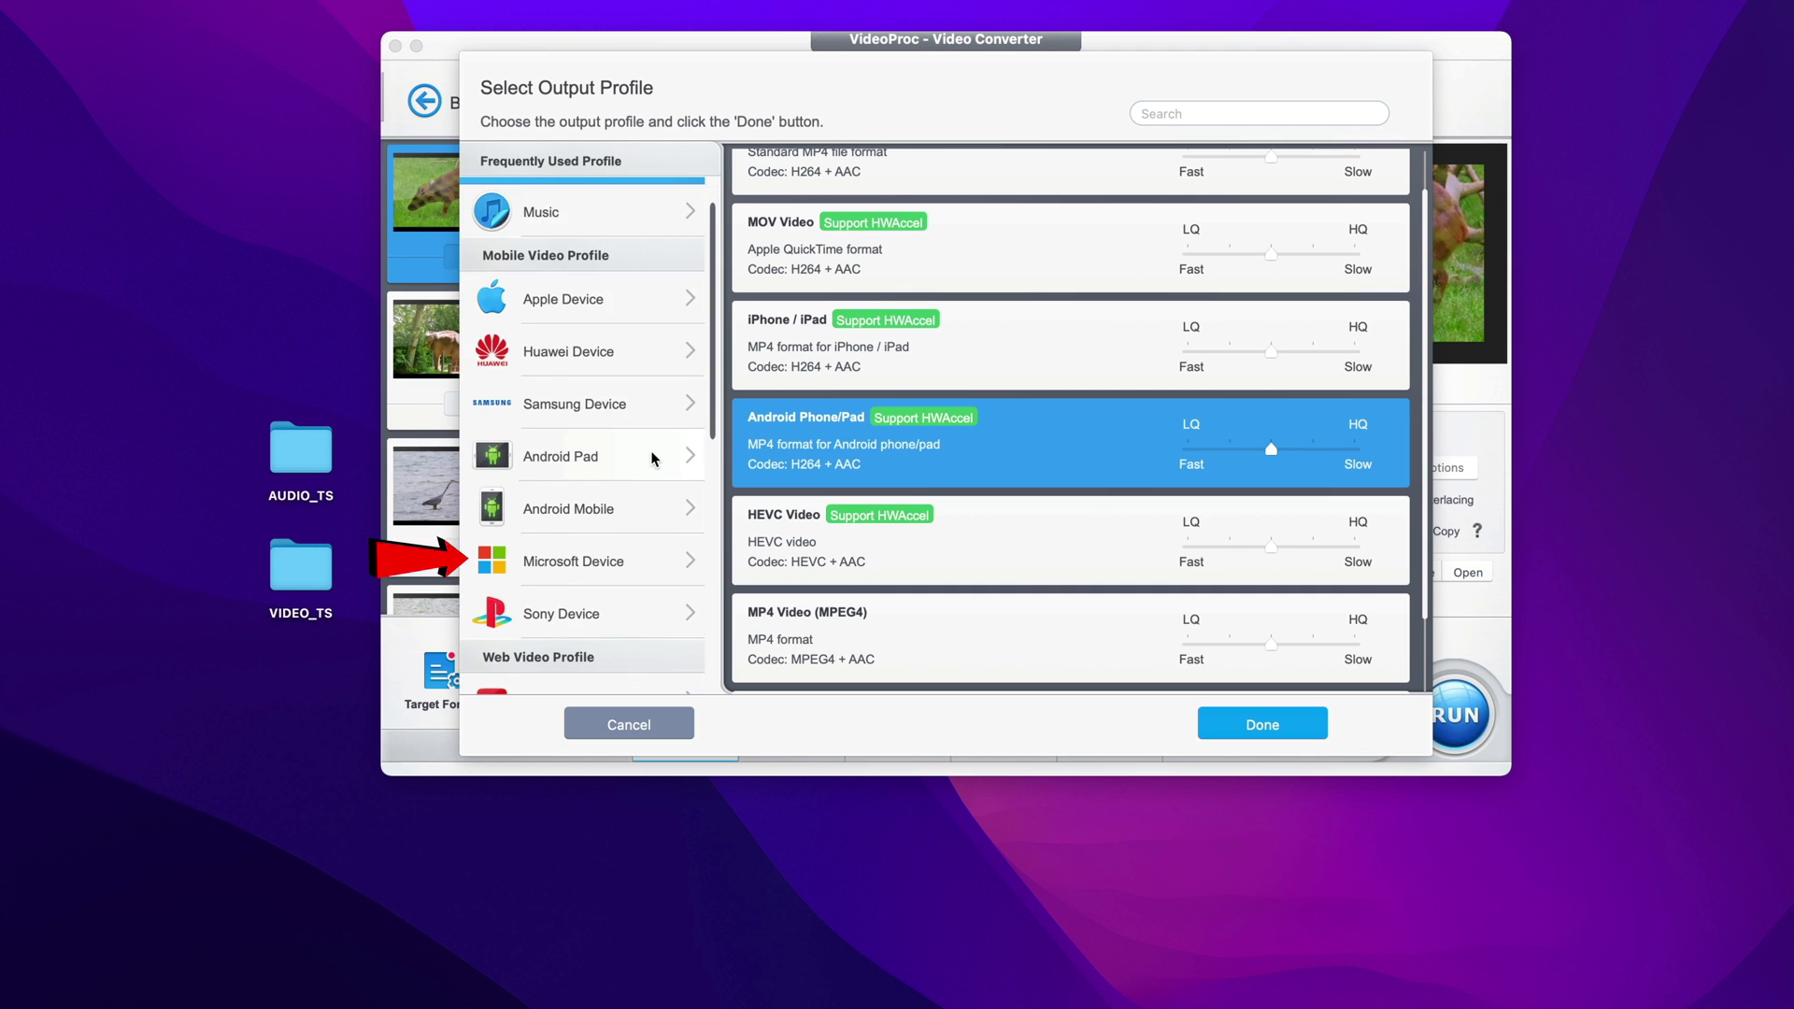
{"action": "scroll", "coordinate": [556, 635], "scroll_direction": "down", "scroll_amount": 5}
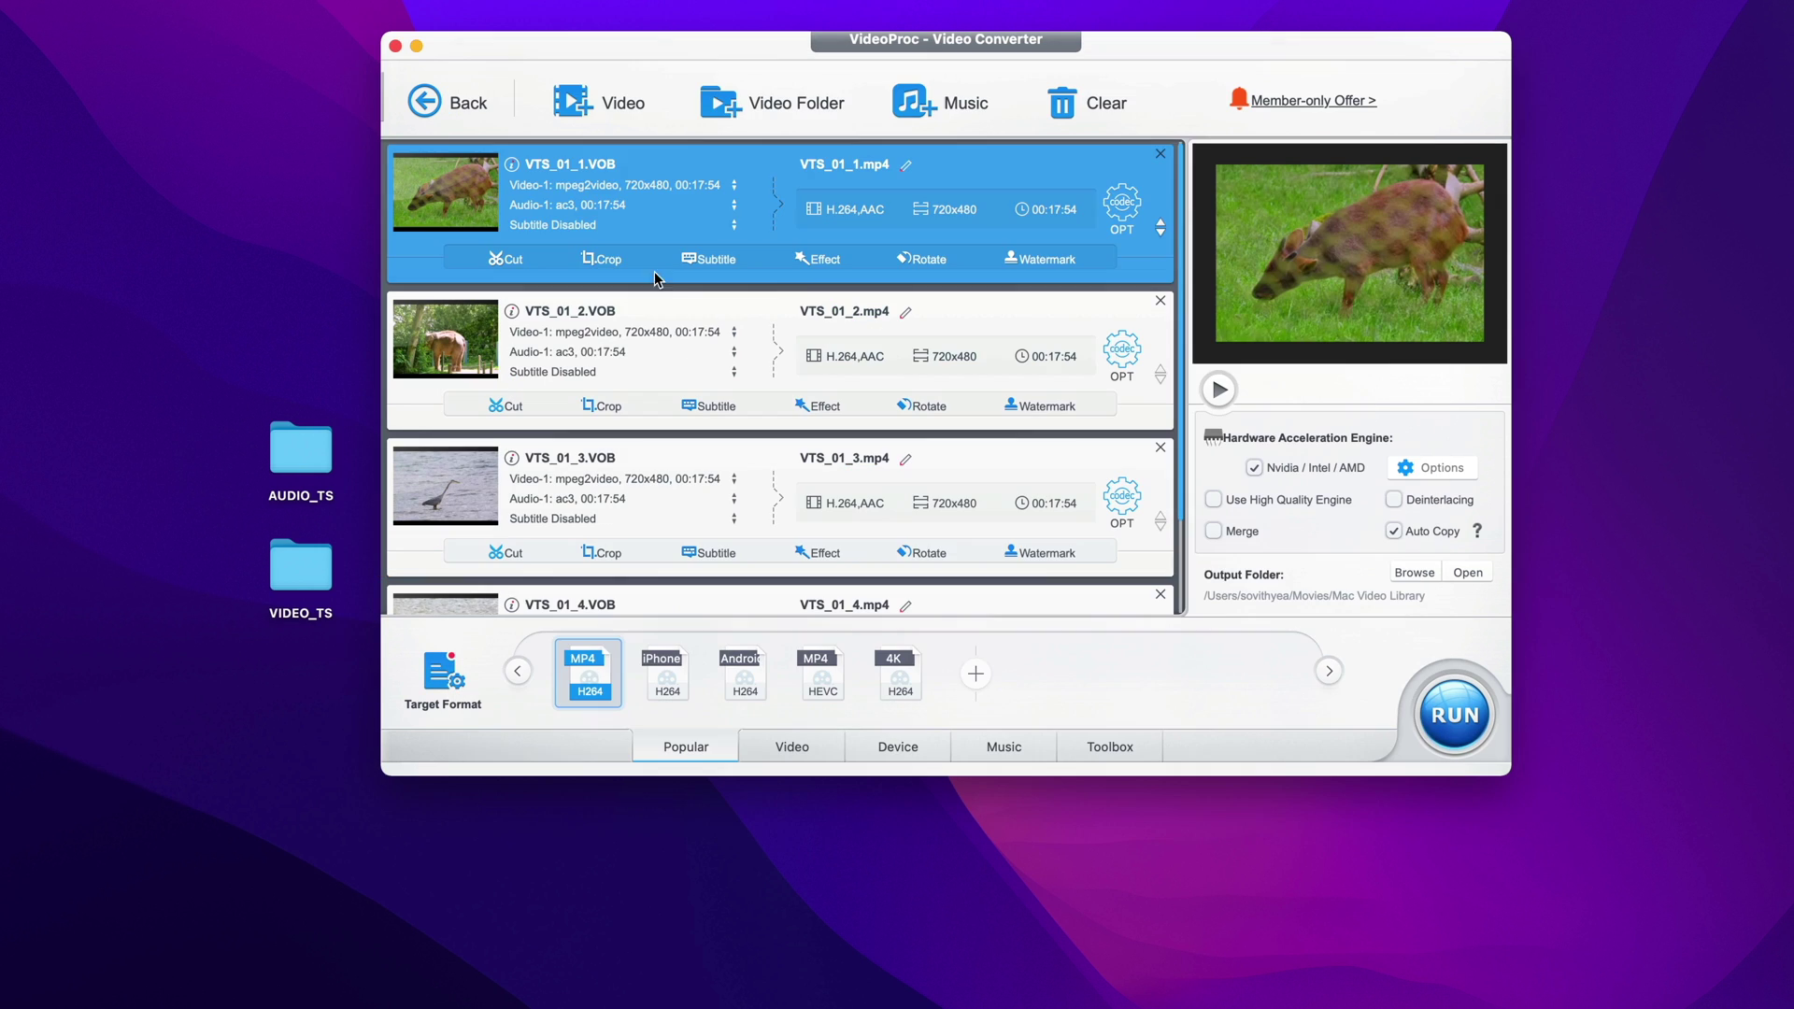
{"action": "left_click", "coordinate": [458, 689]}
{"action": "left_click", "coordinate": [631, 724]}
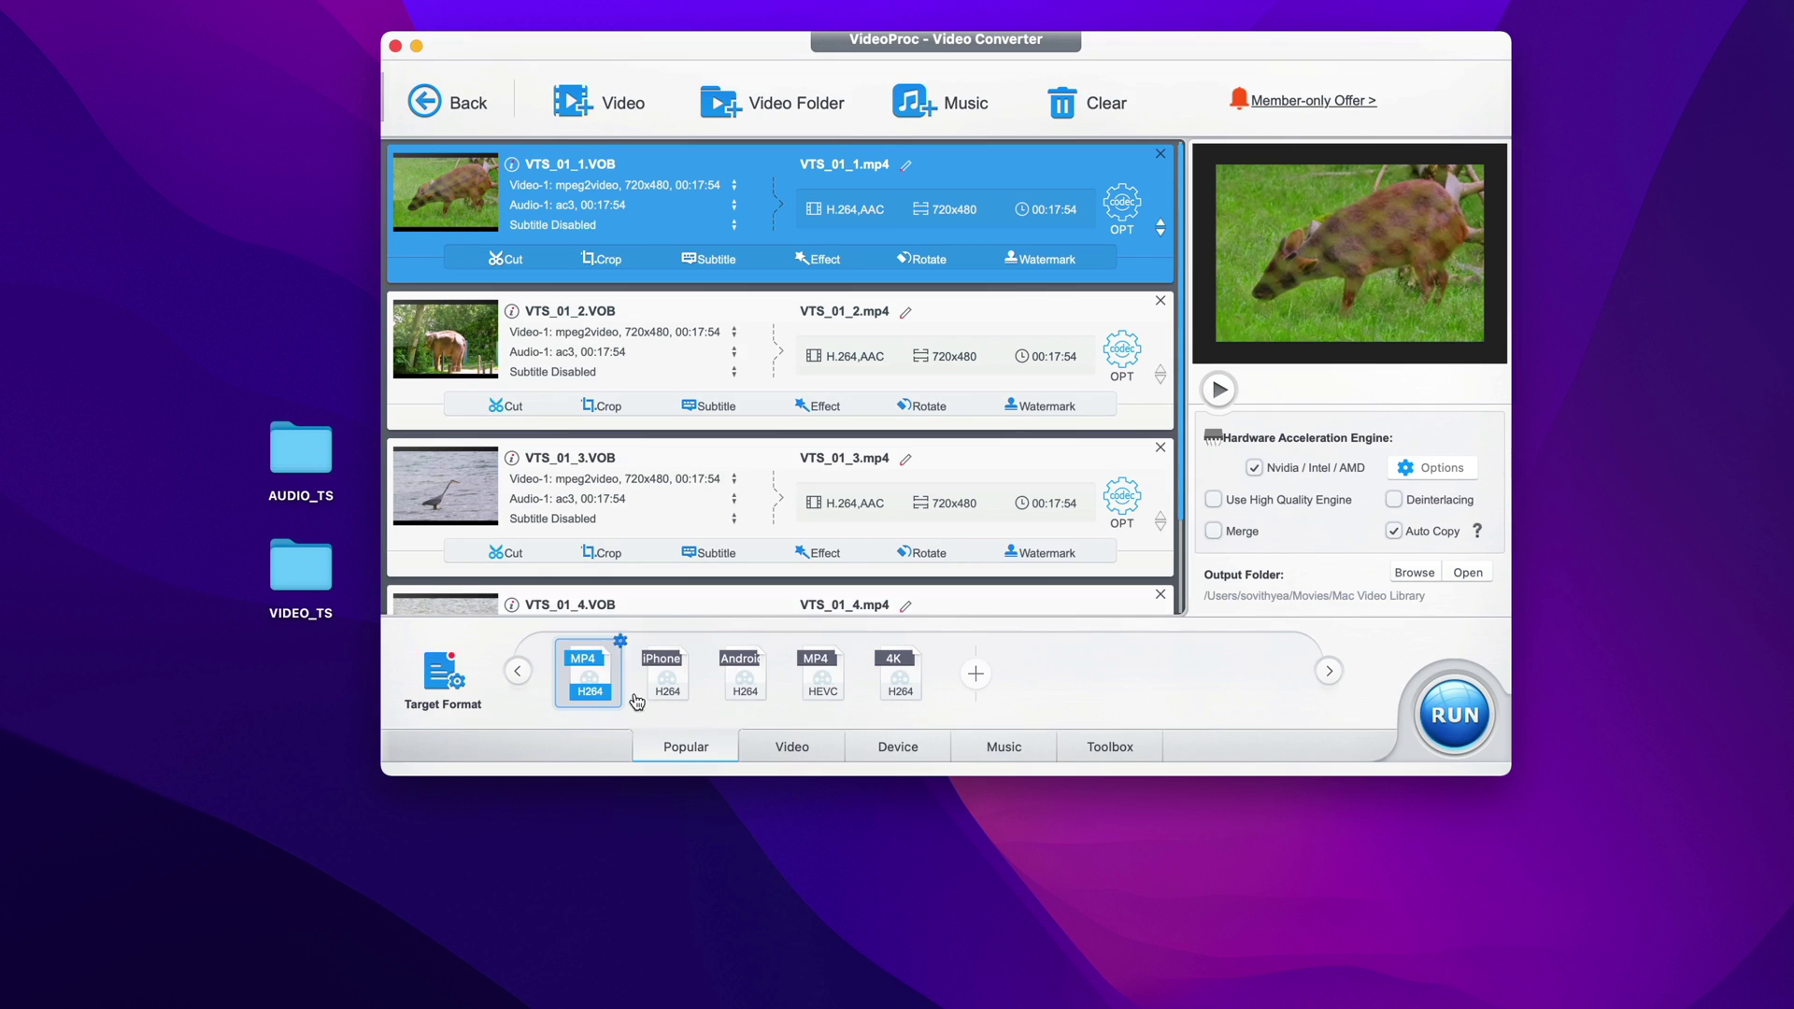
Set VTS_01_1's output name and title tag both to 'Animal 1'.
{"action": "left_click", "coordinate": [906, 165]}
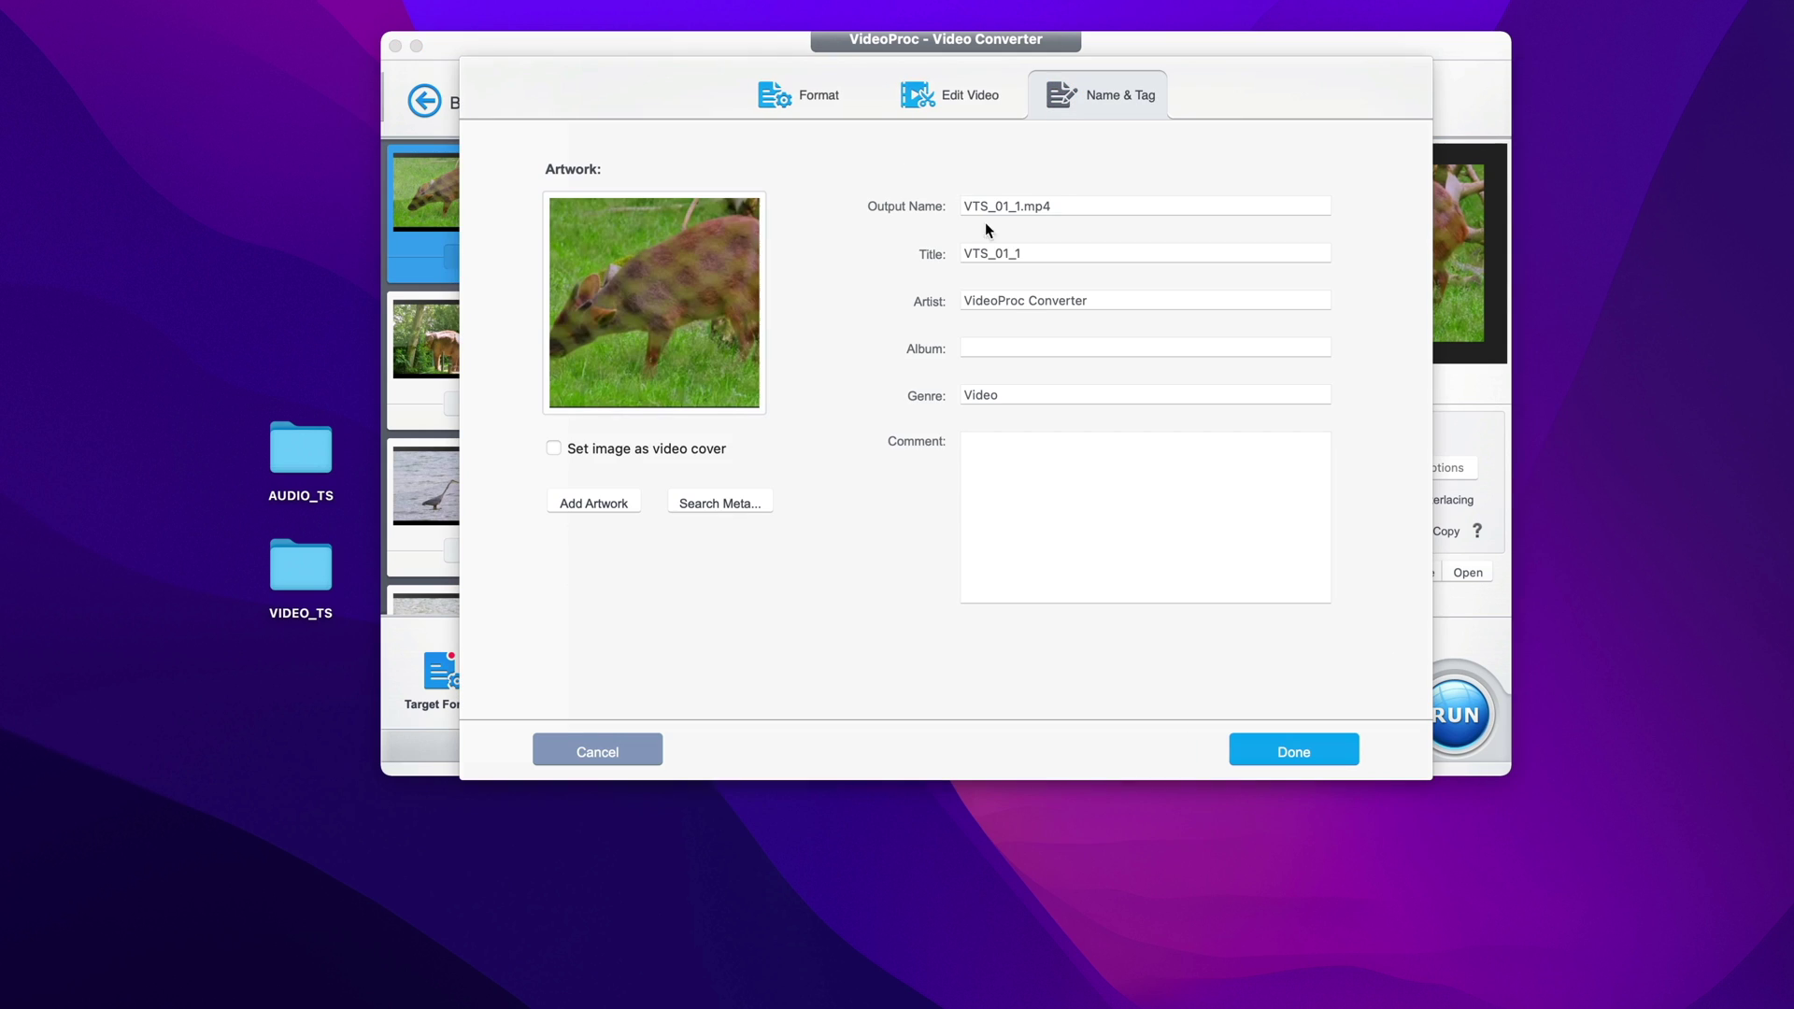
{"action": "triple_click", "coordinate": [1060, 207]}
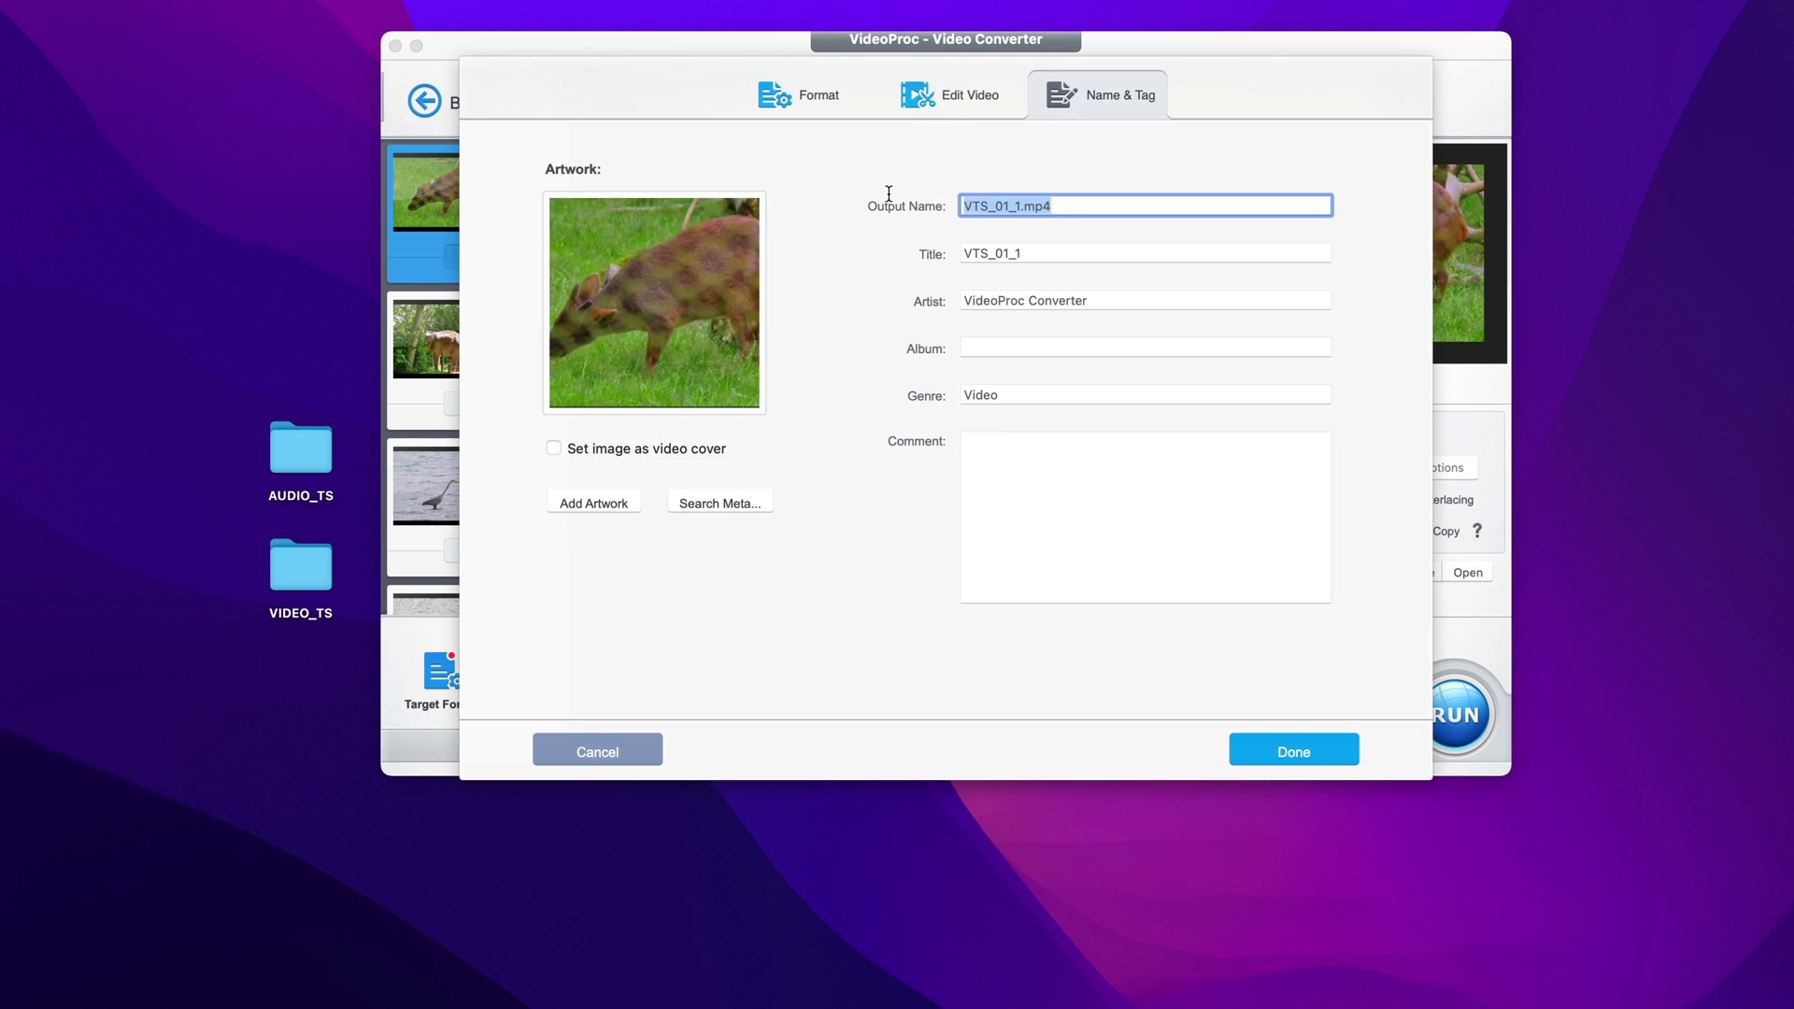
{"action": "left_click_drag", "start_coordinate": [1023, 206], "coordinate": [878, 203]}
{"action": "type", "text": "Animal 1"}
{"action": "key", "text": "Tab"}
{"action": "type", "text": "A"}
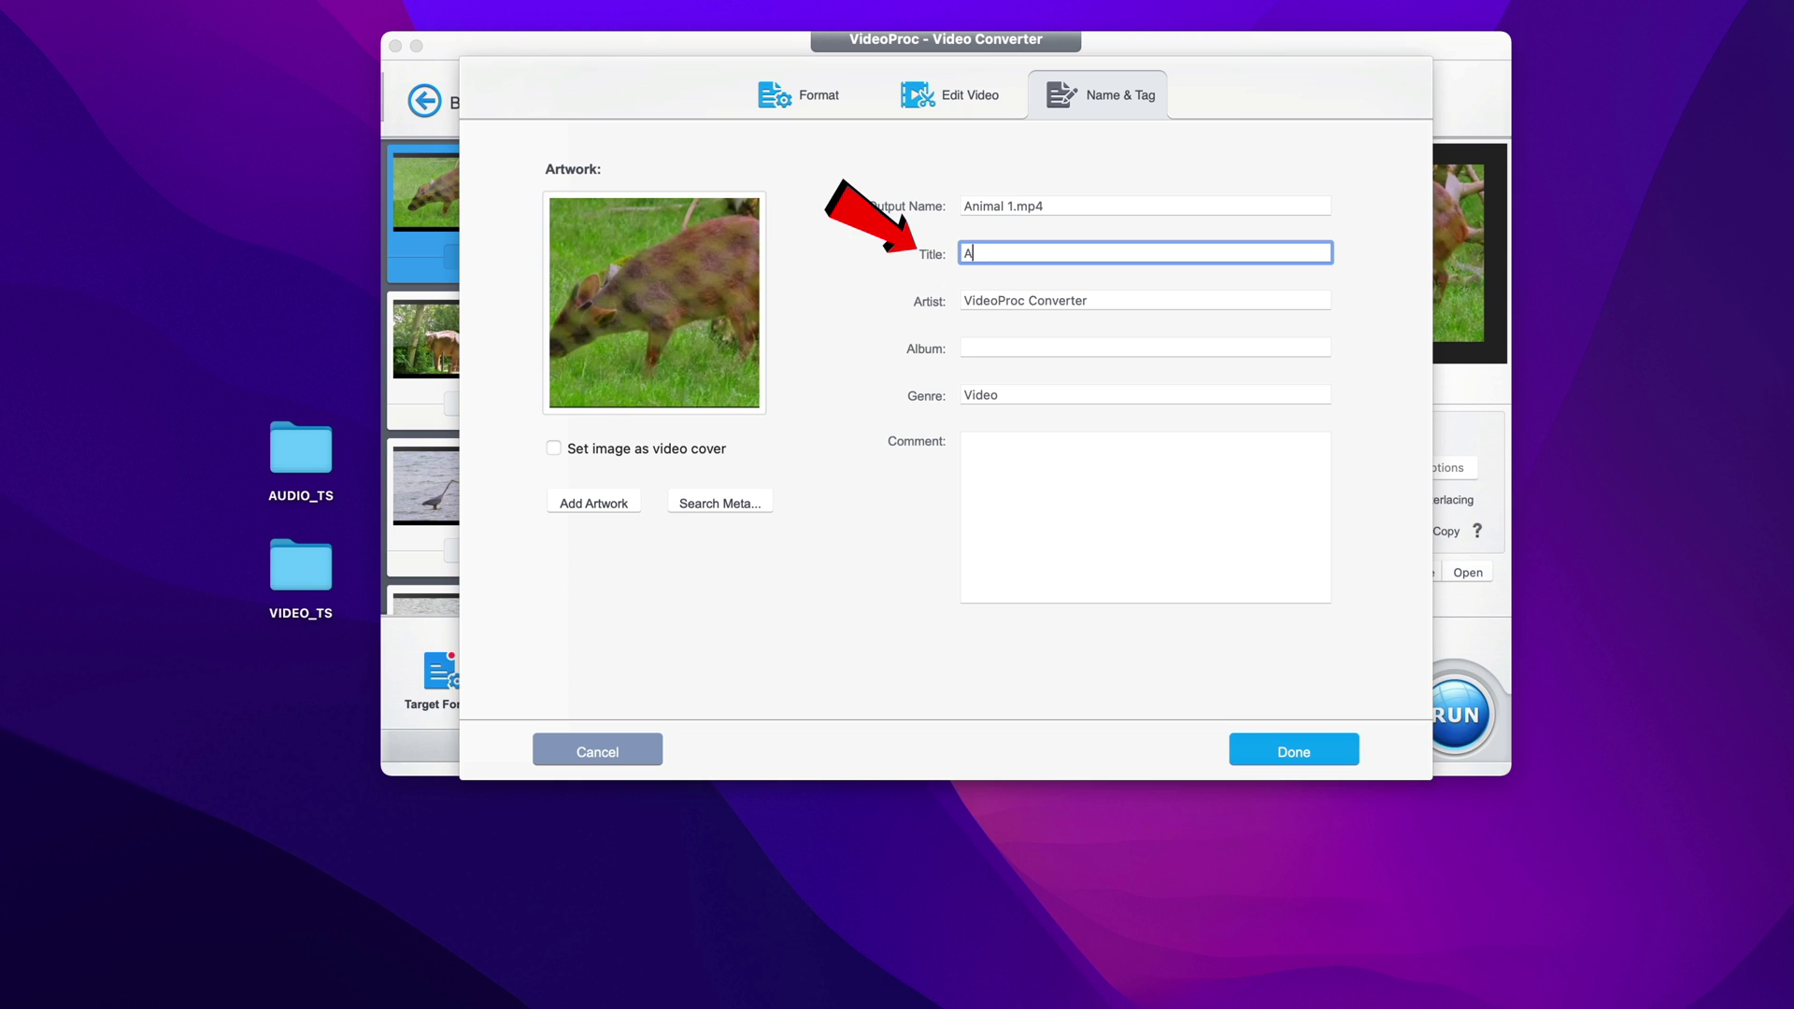
{"action": "type", "text": "nimal 1"}
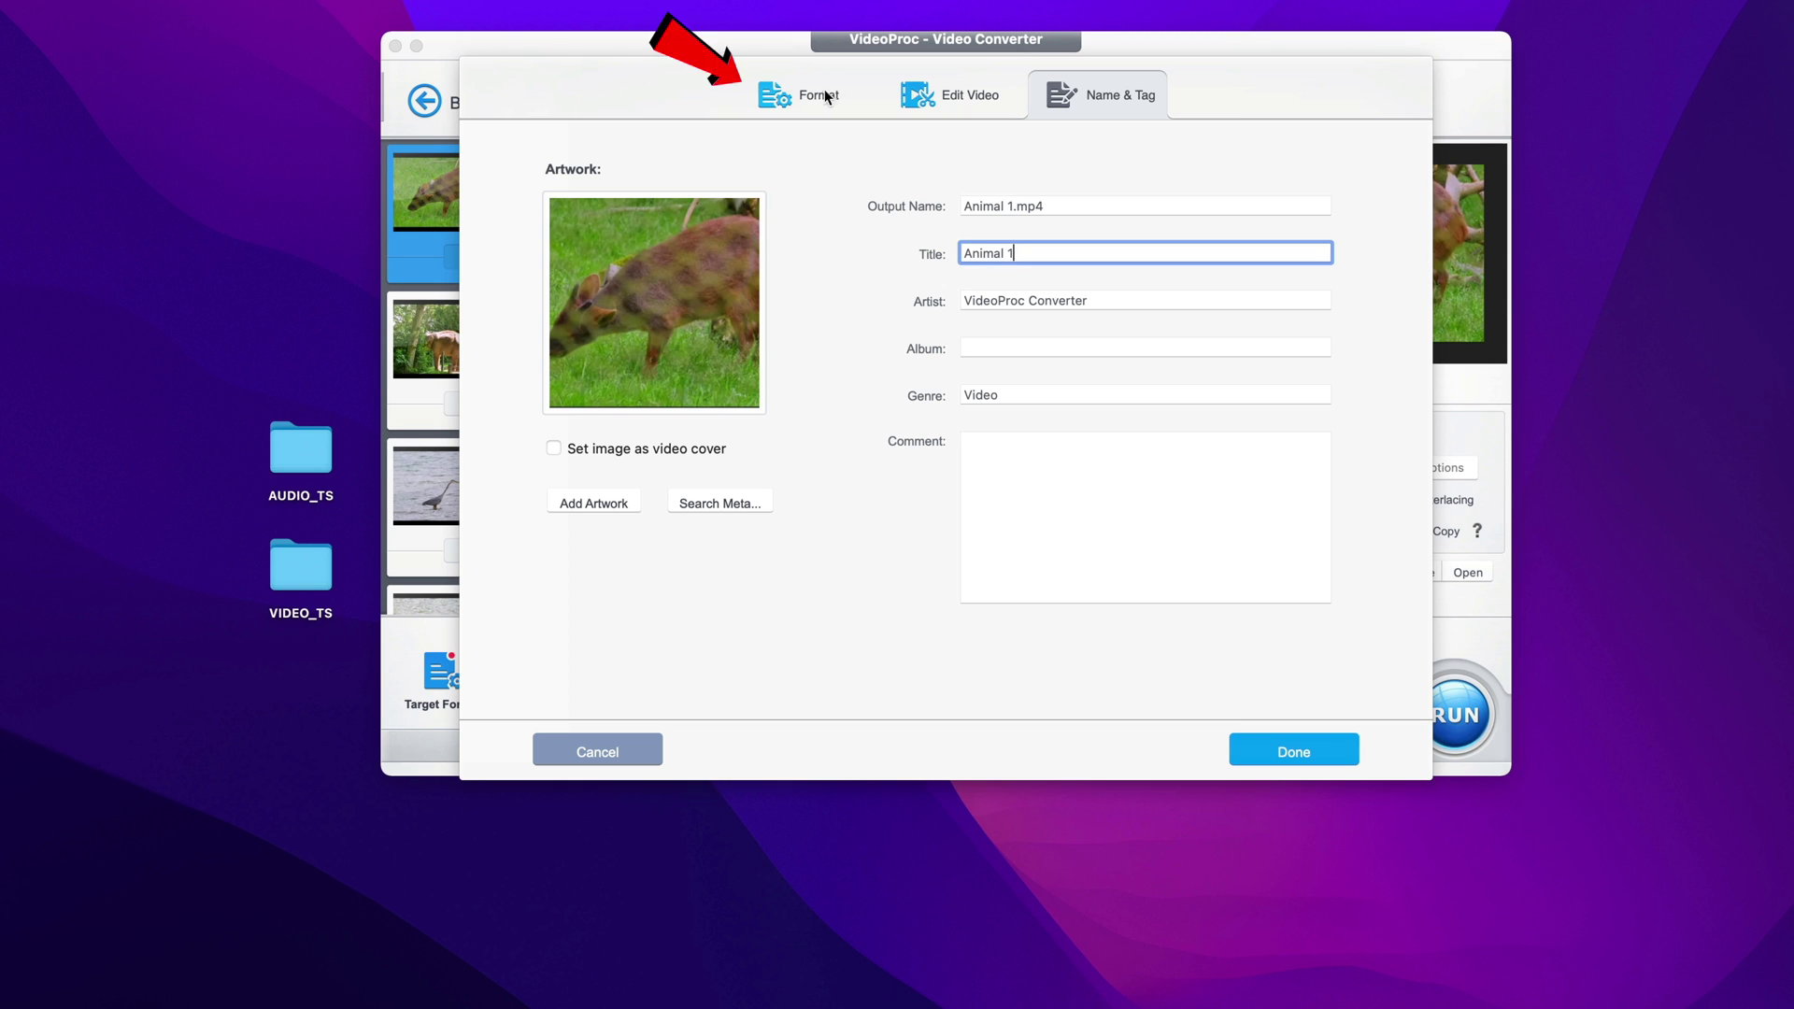
Set the first title's format to Default quality, 29.97 fps and 1920x1080 resolution.
{"action": "left_click", "coordinate": [808, 99]}
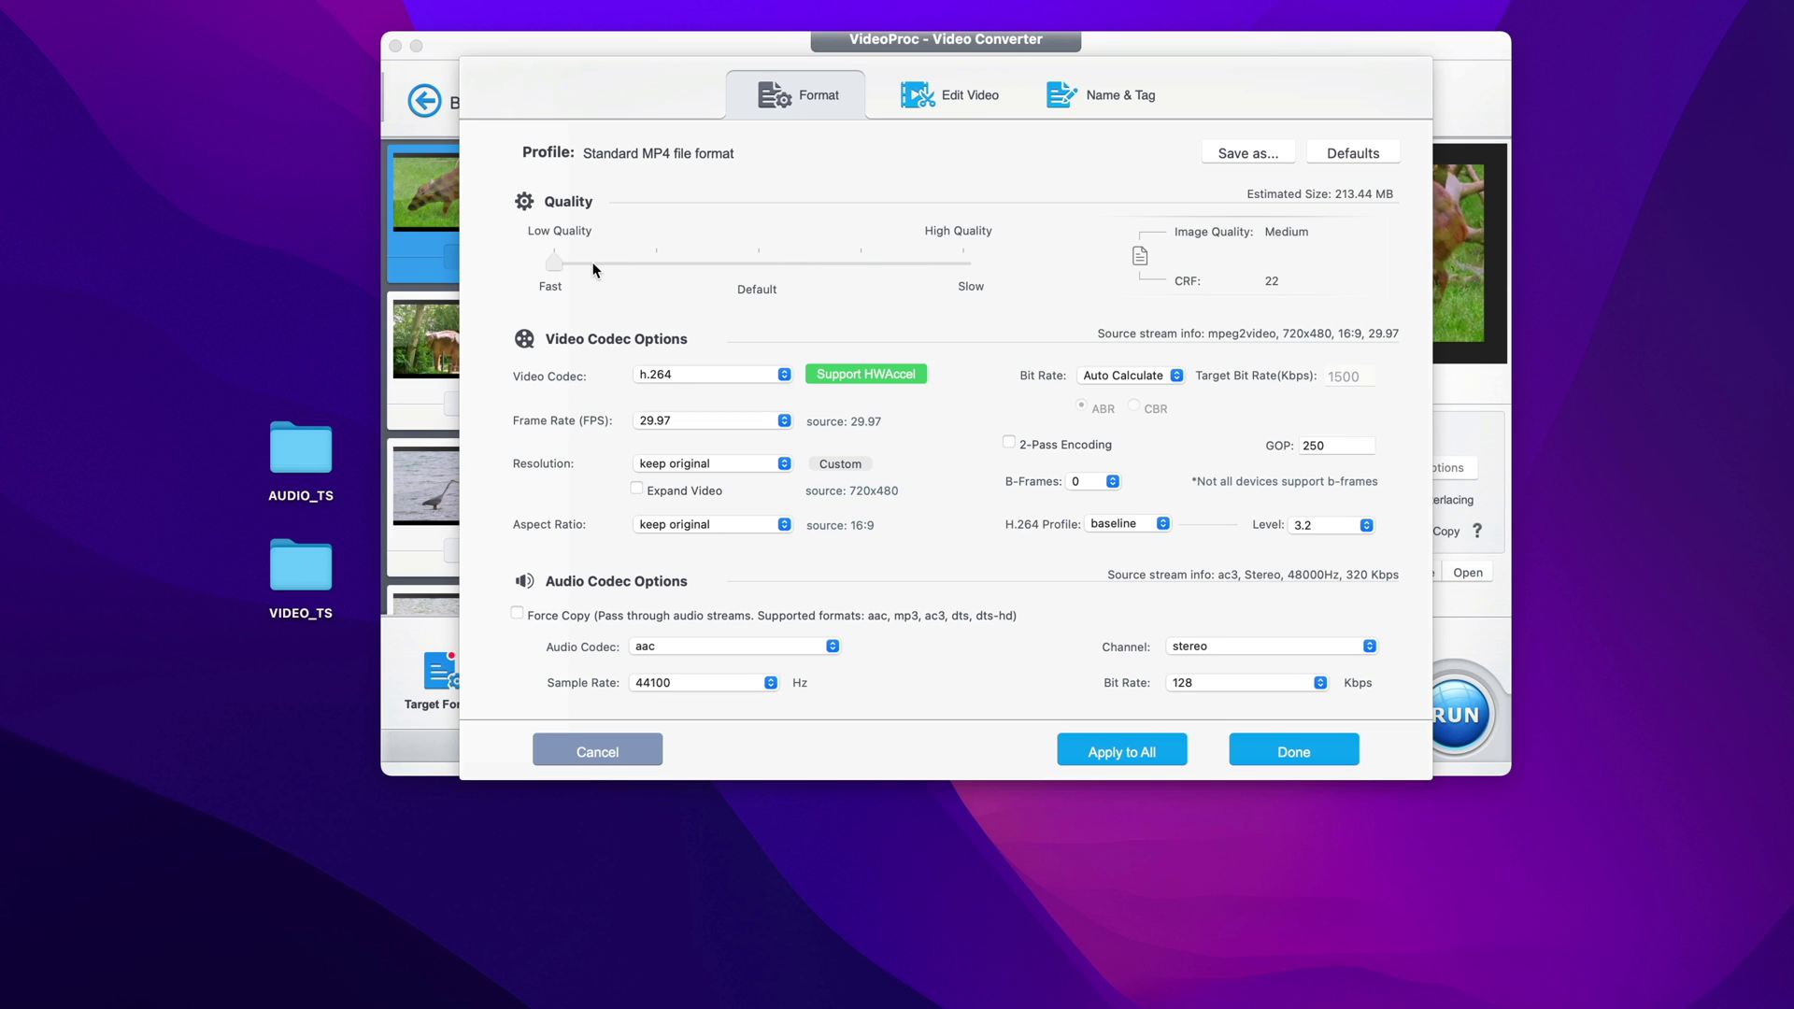
{"action": "left_click", "coordinate": [671, 274]}
{"action": "left_click", "coordinate": [652, 426]}
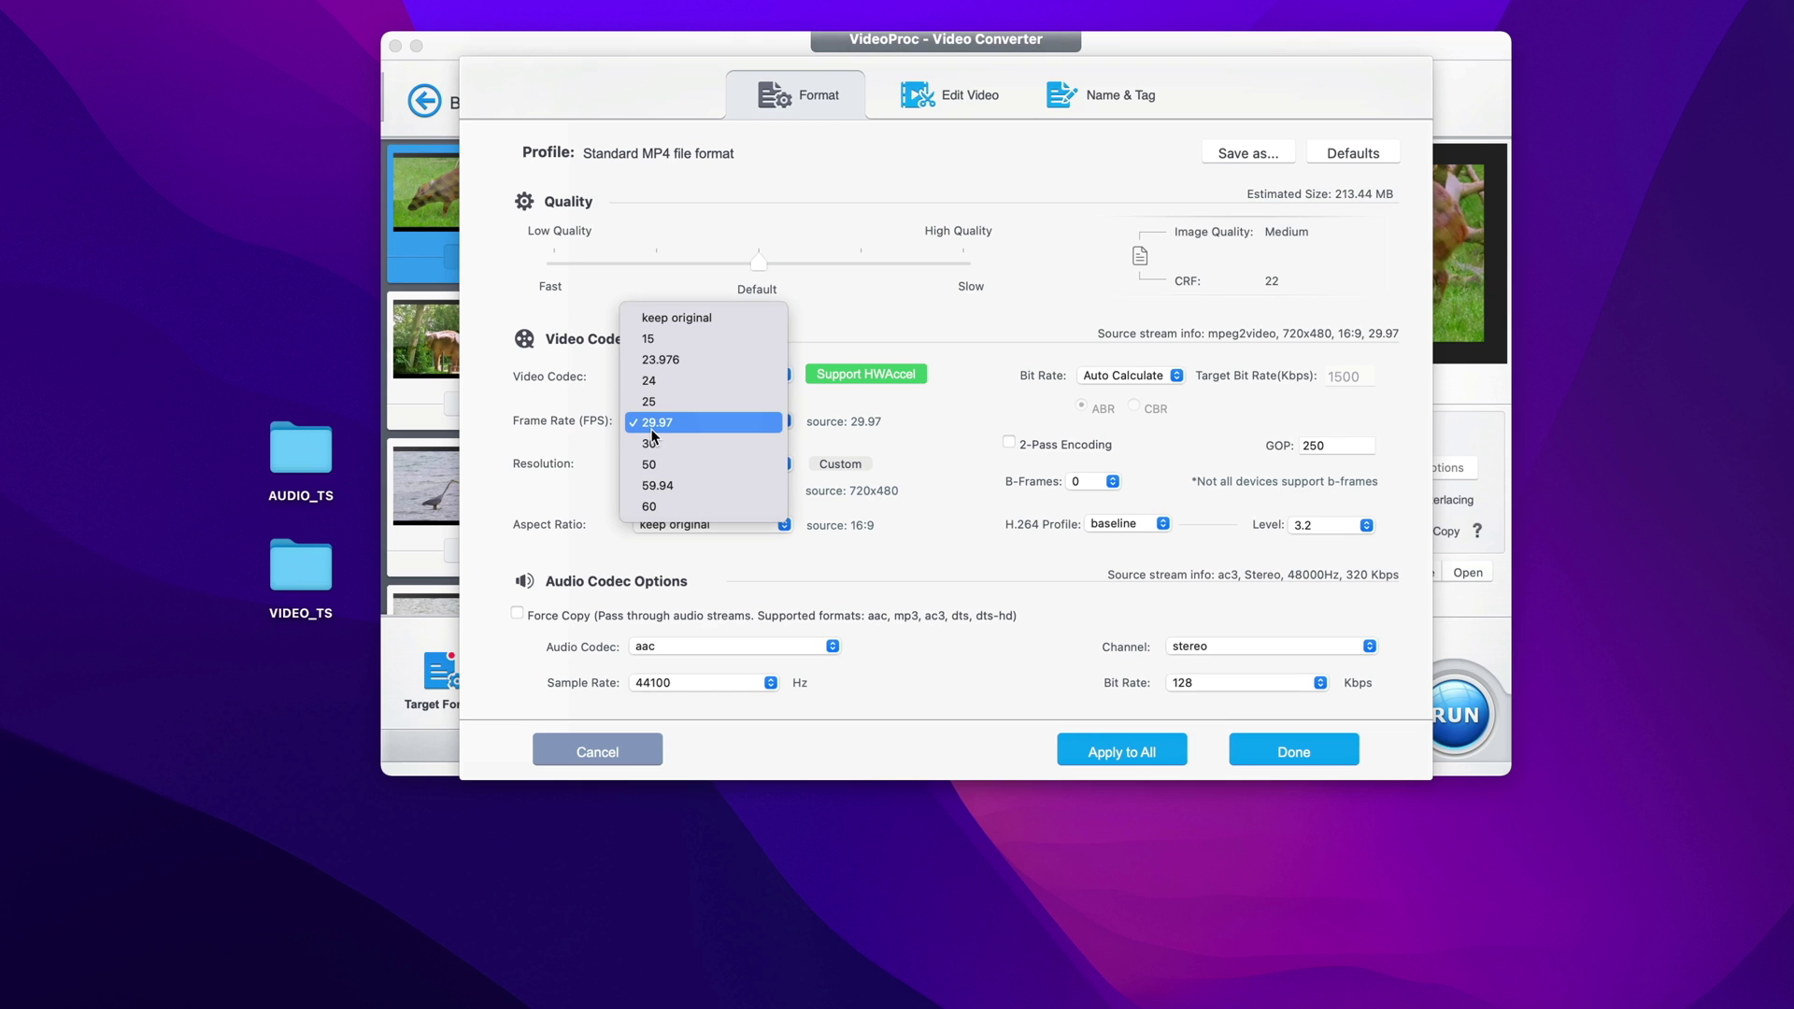
{"action": "left_click", "coordinate": [654, 424]}
{"action": "left_click", "coordinate": [673, 464]}
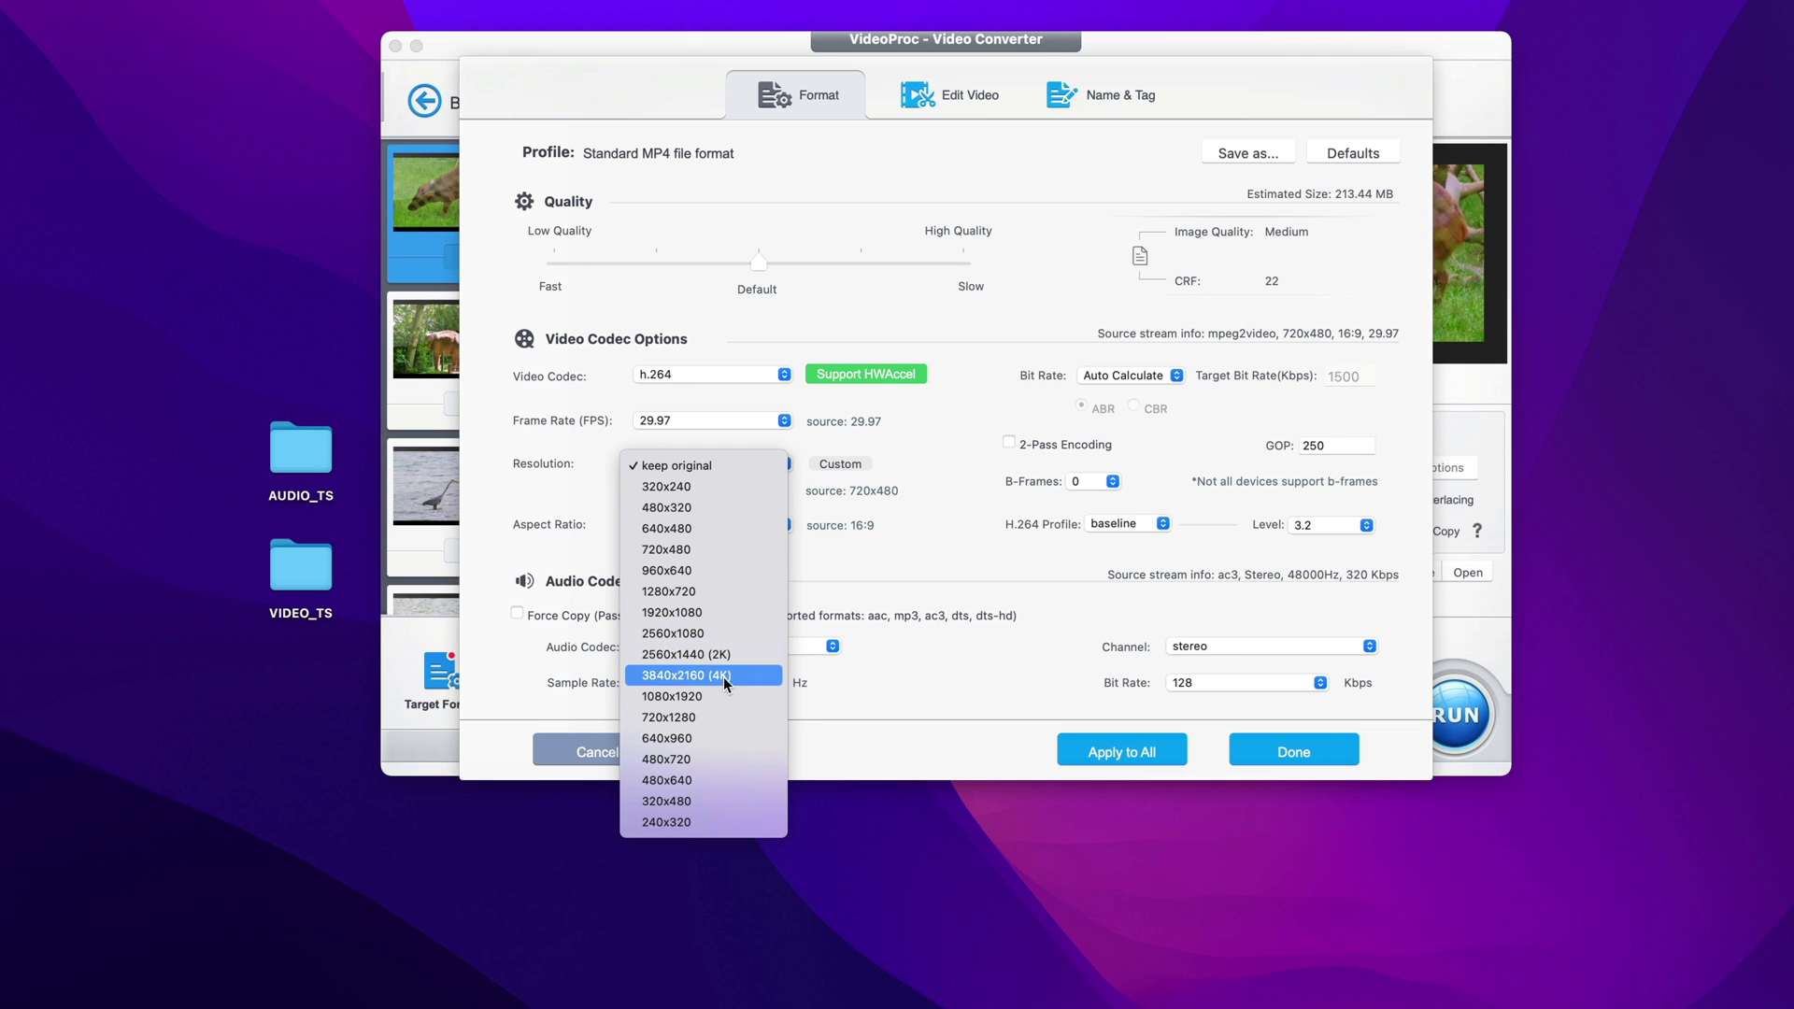
{"action": "left_click", "coordinate": [720, 613]}
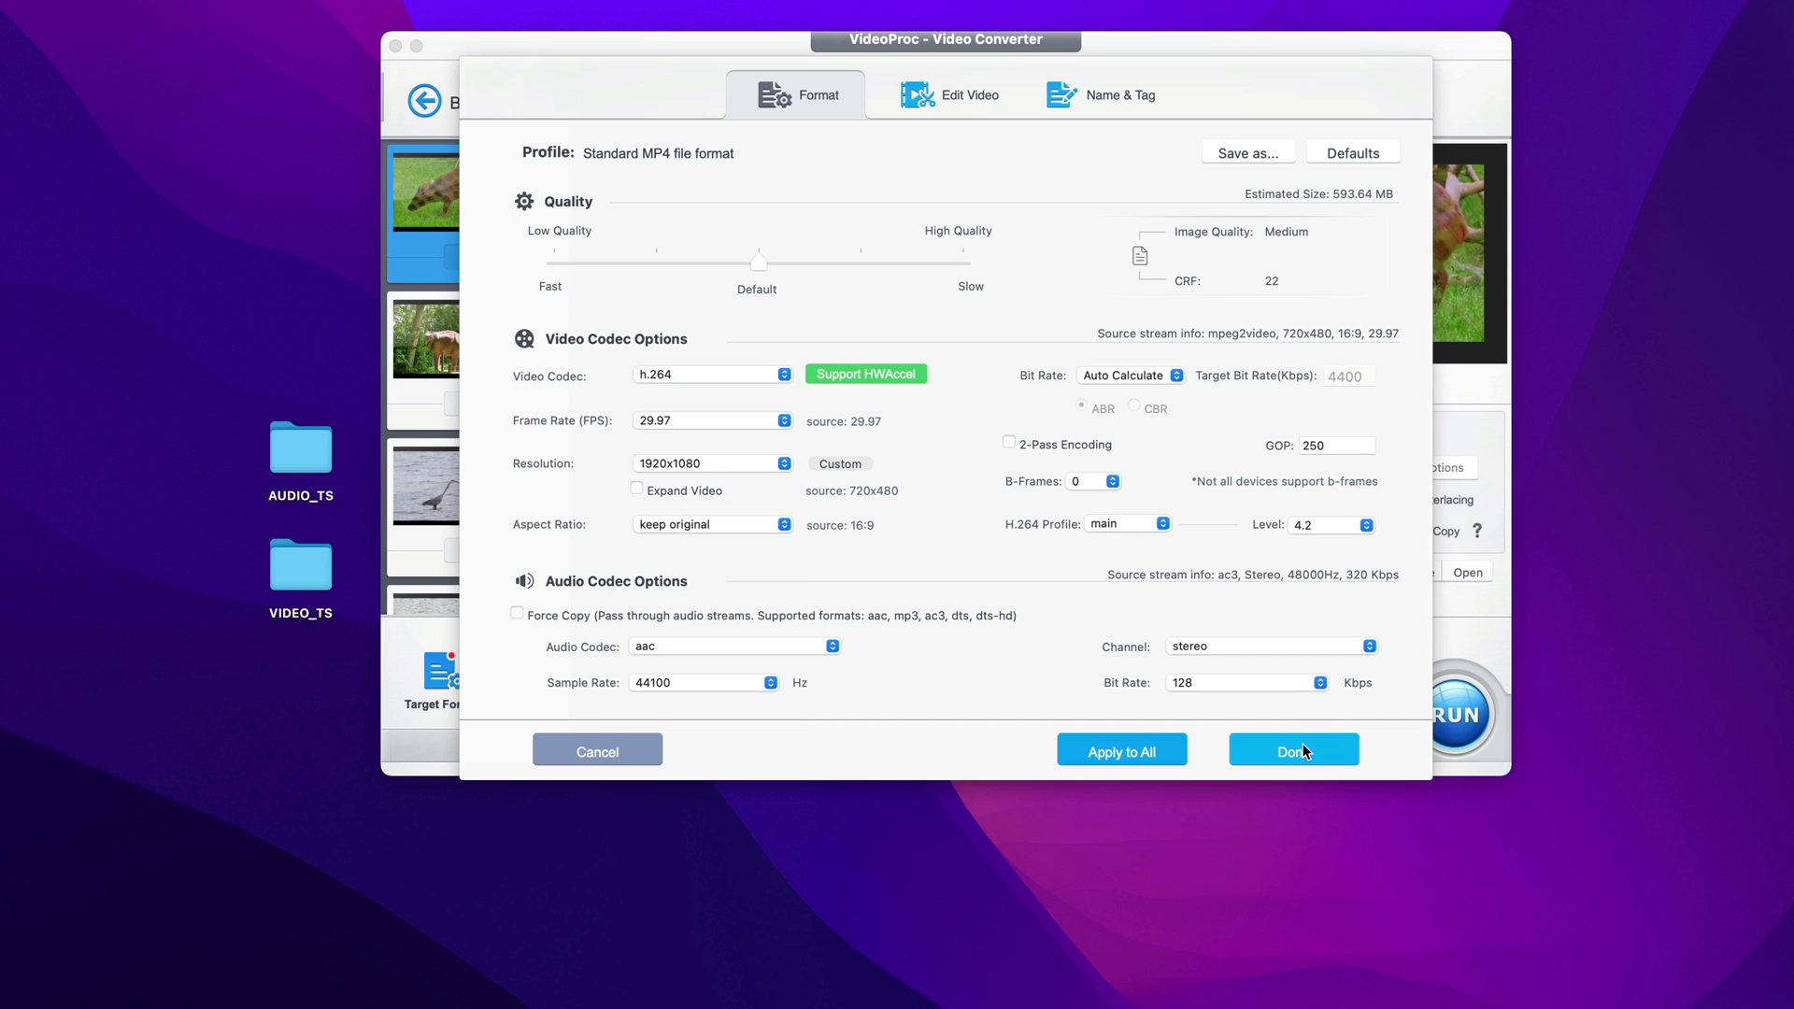
Cut Clip 1 from 00:01:32 to 00:15:14 and confirm the trim with Done.
{"action": "left_click", "coordinate": [928, 93]}
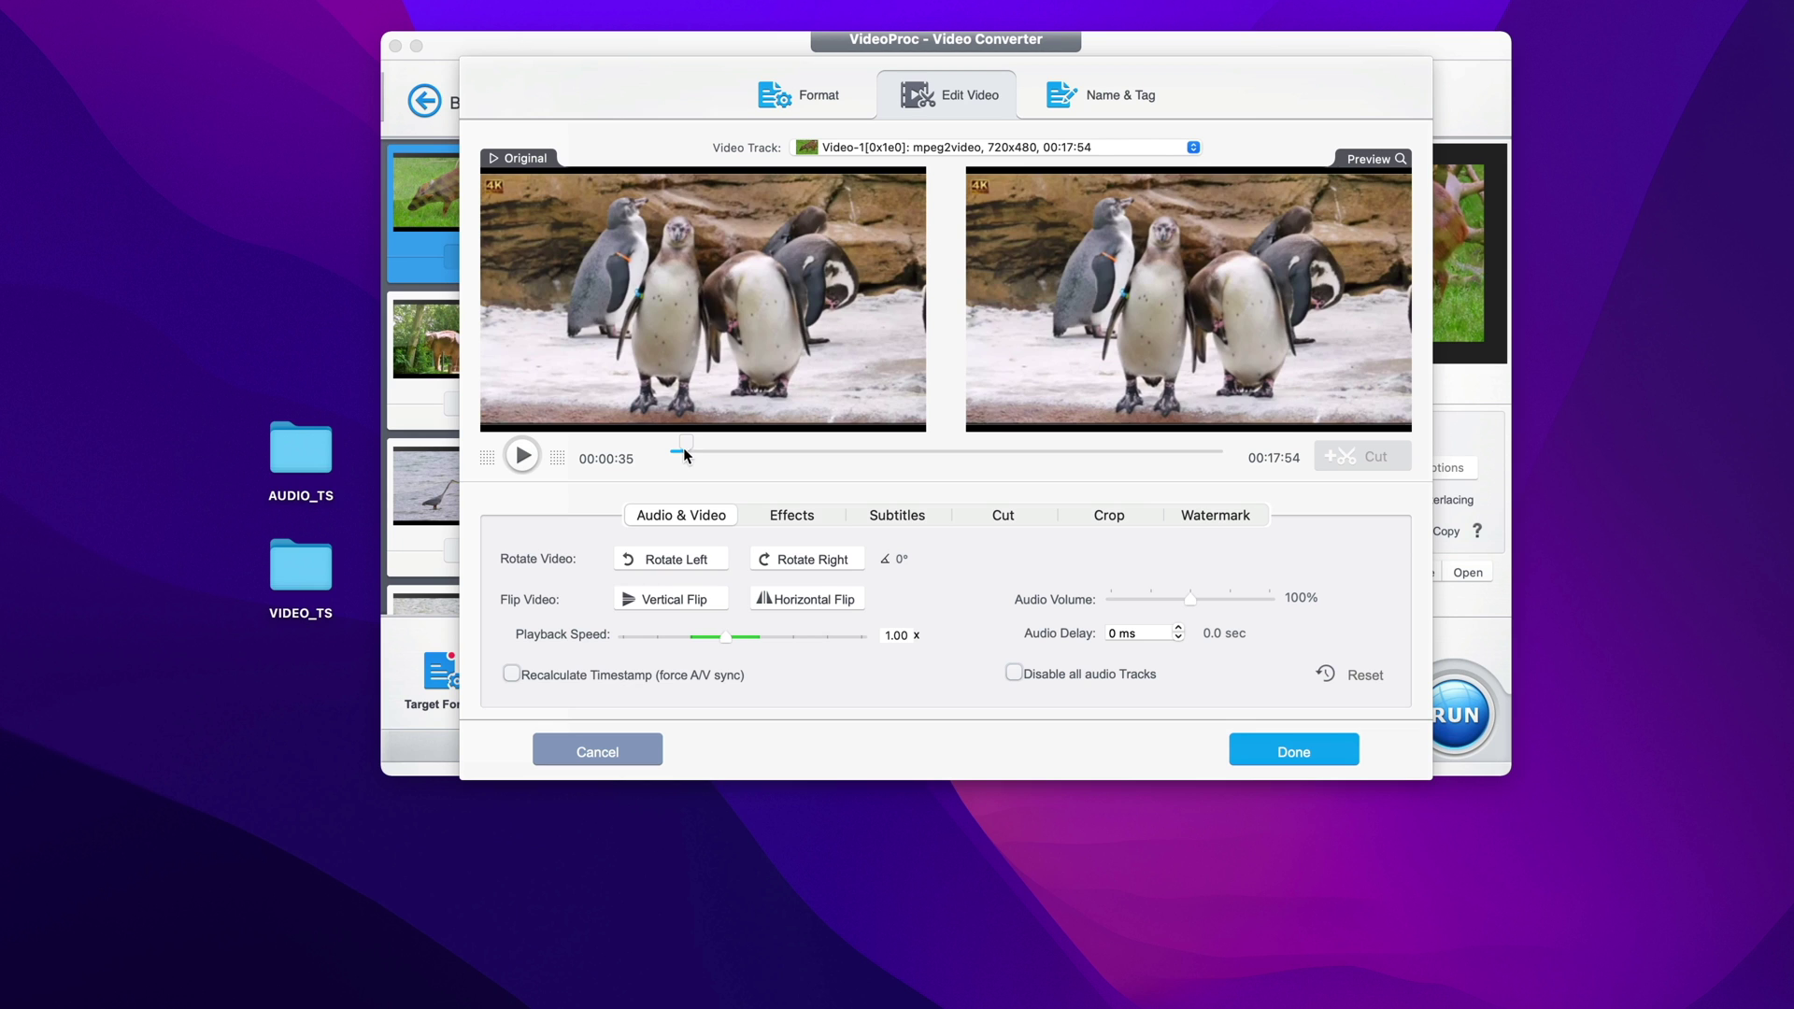
{"action": "left_click_drag", "start_coordinate": [685, 445], "coordinate": [871, 446]}
{"action": "left_click", "coordinate": [1148, 462]}
{"action": "left_click", "coordinate": [1004, 514]}
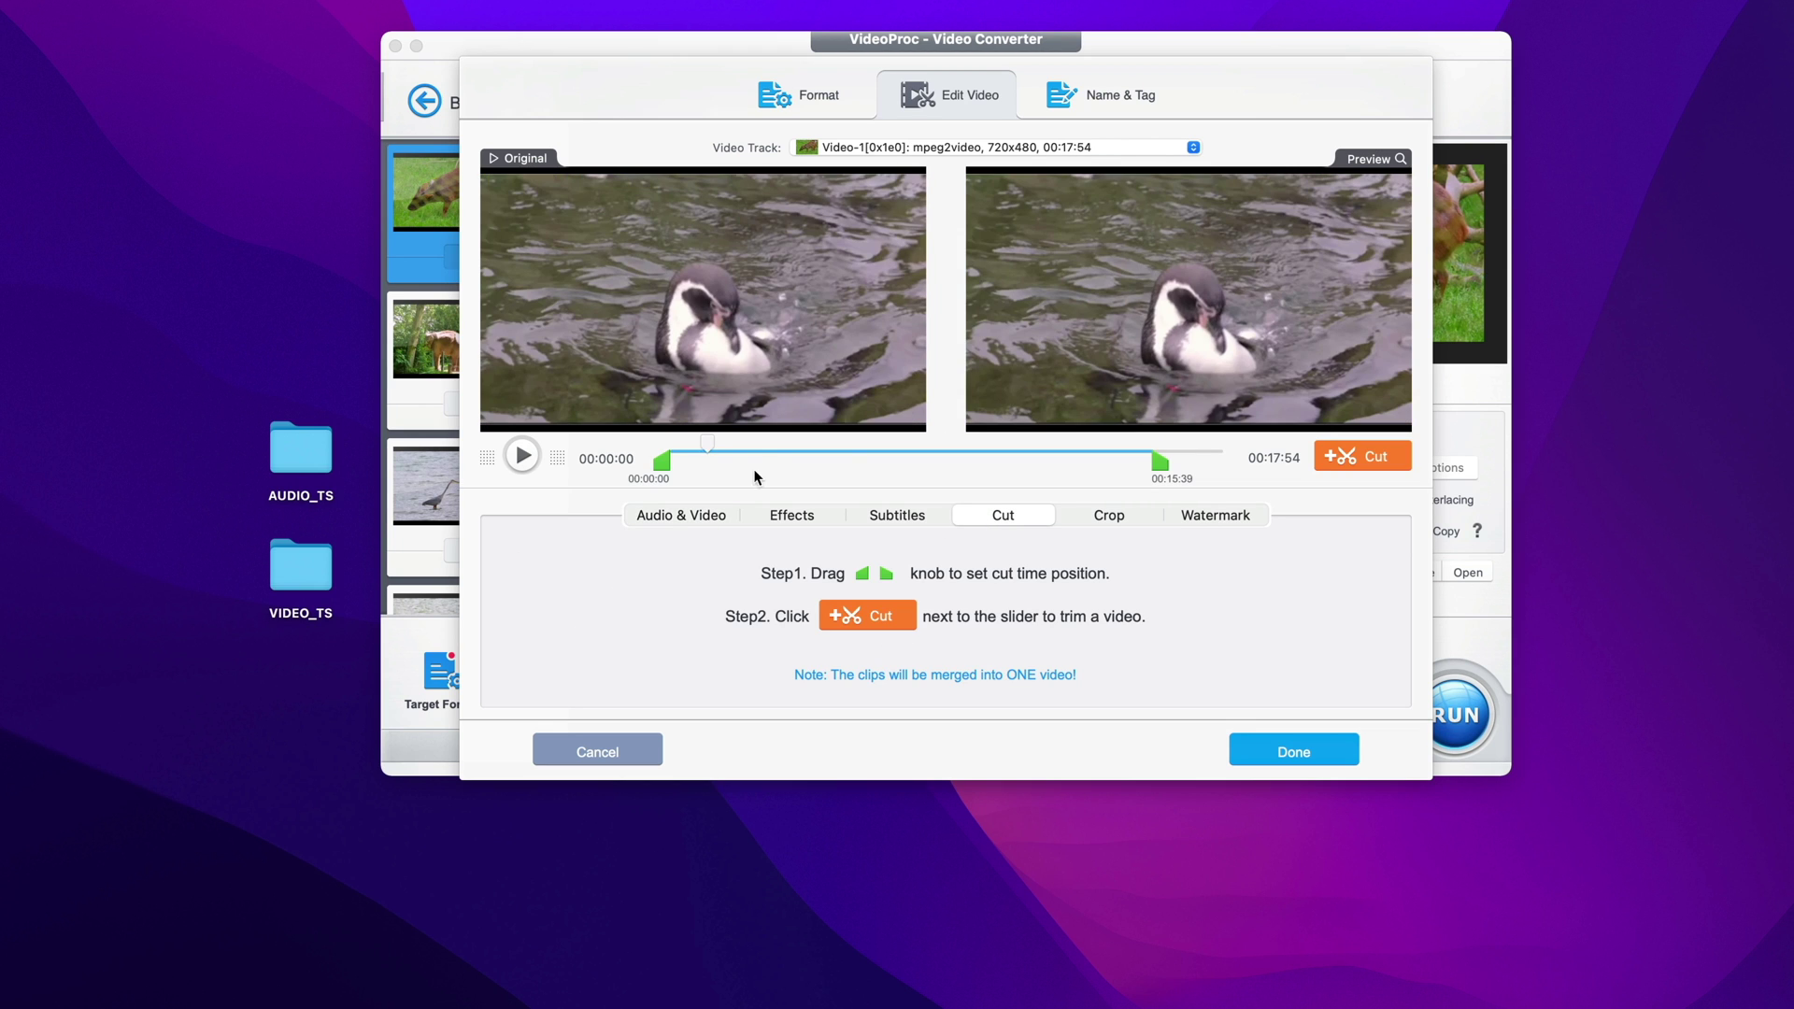
{"action": "left_click_drag", "start_coordinate": [666, 467], "coordinate": [710, 463]}
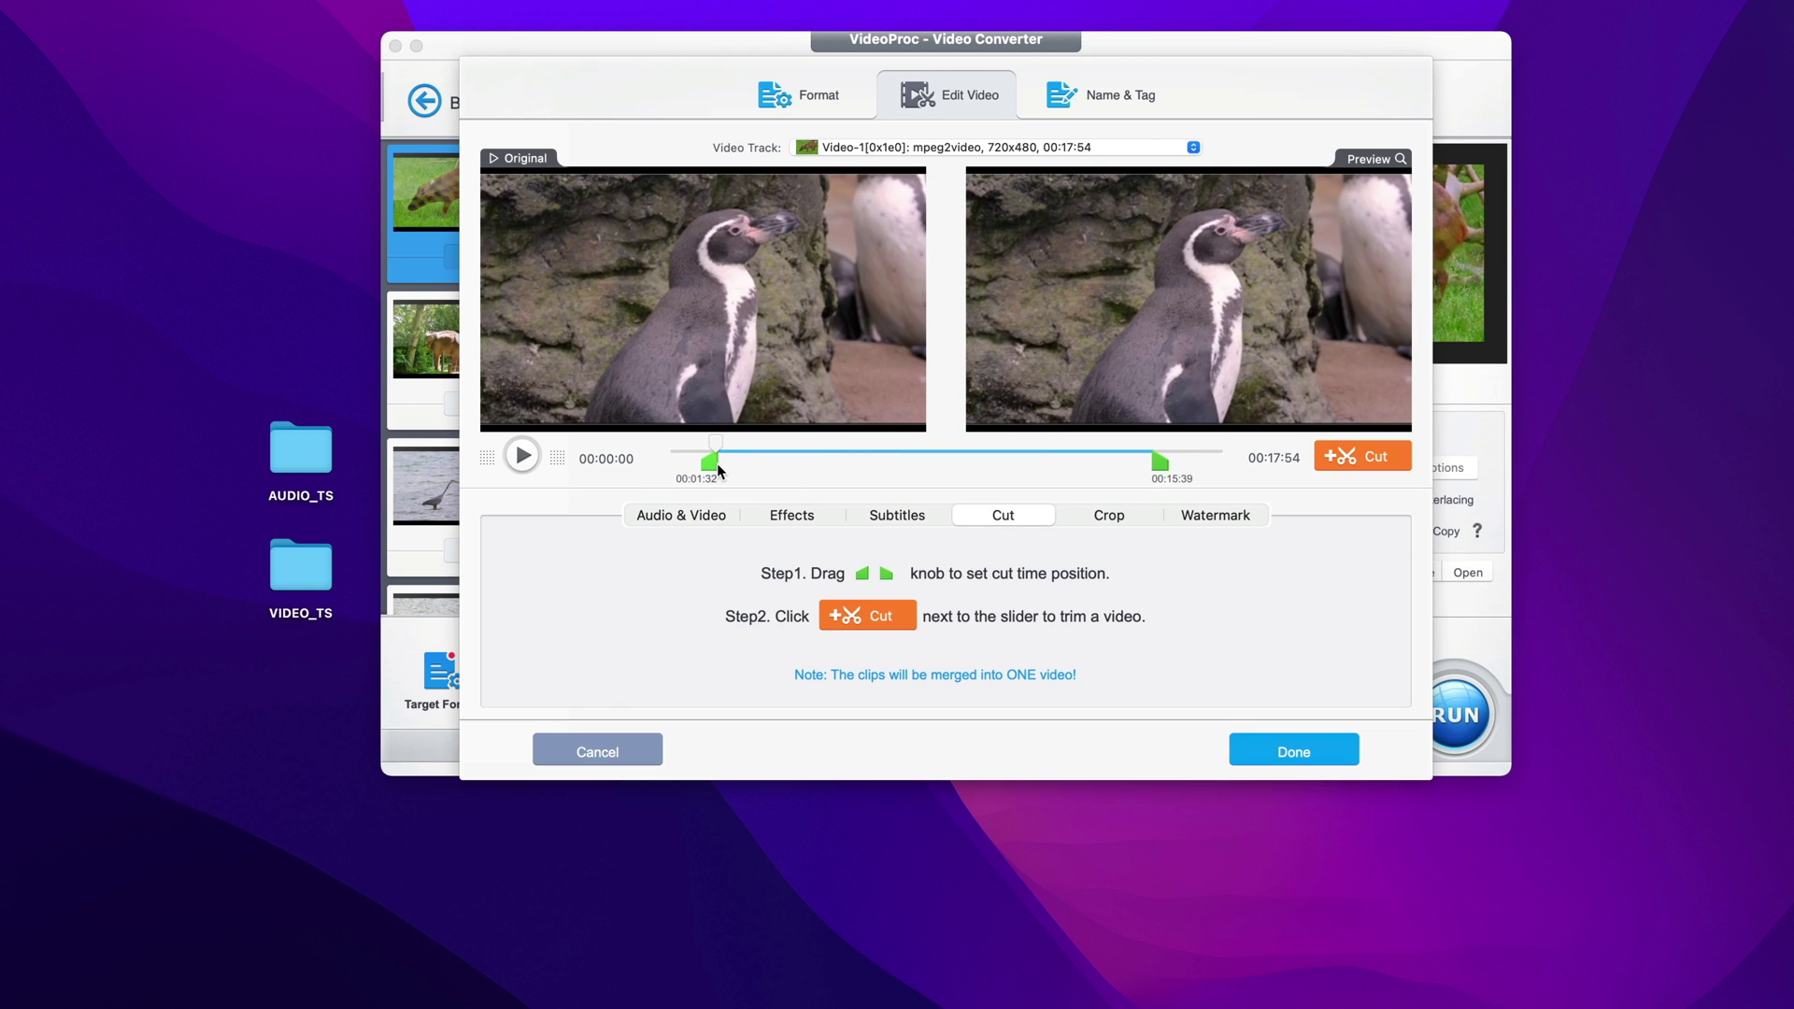
{"action": "left_click_drag", "start_coordinate": [1173, 466], "coordinate": [1143, 465]}
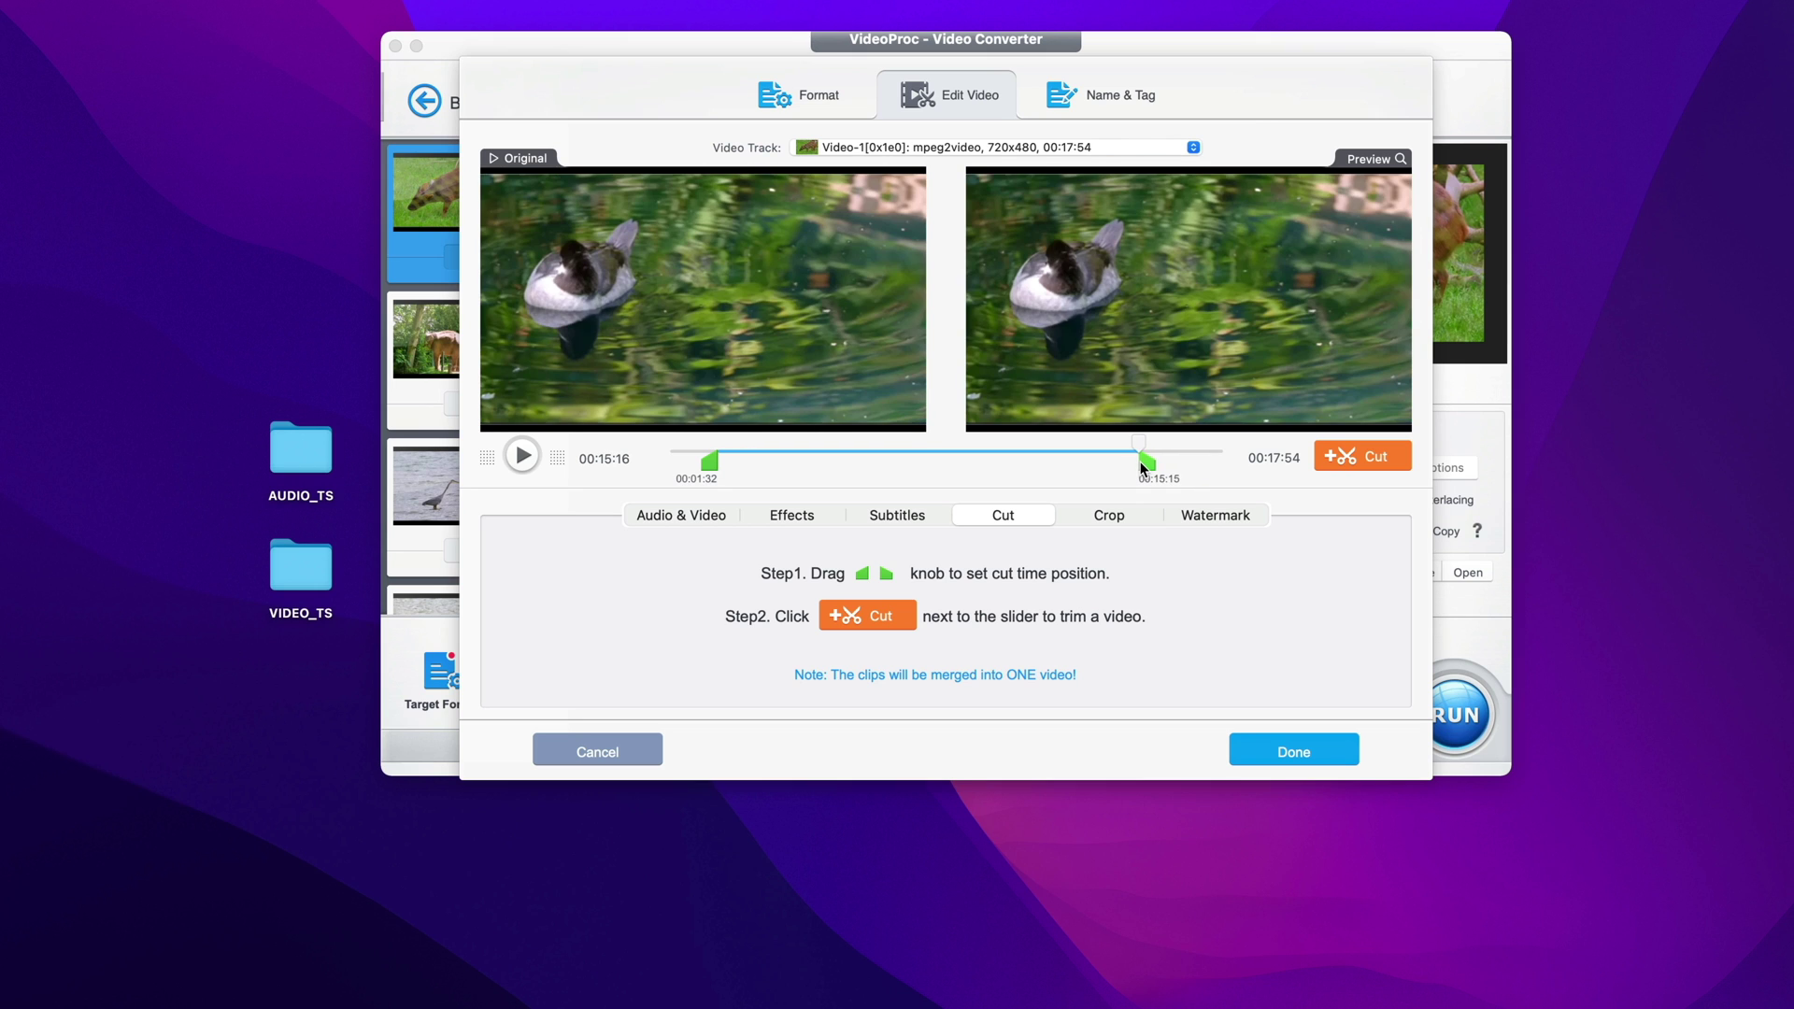
{"action": "left_click", "coordinate": [1350, 462]}
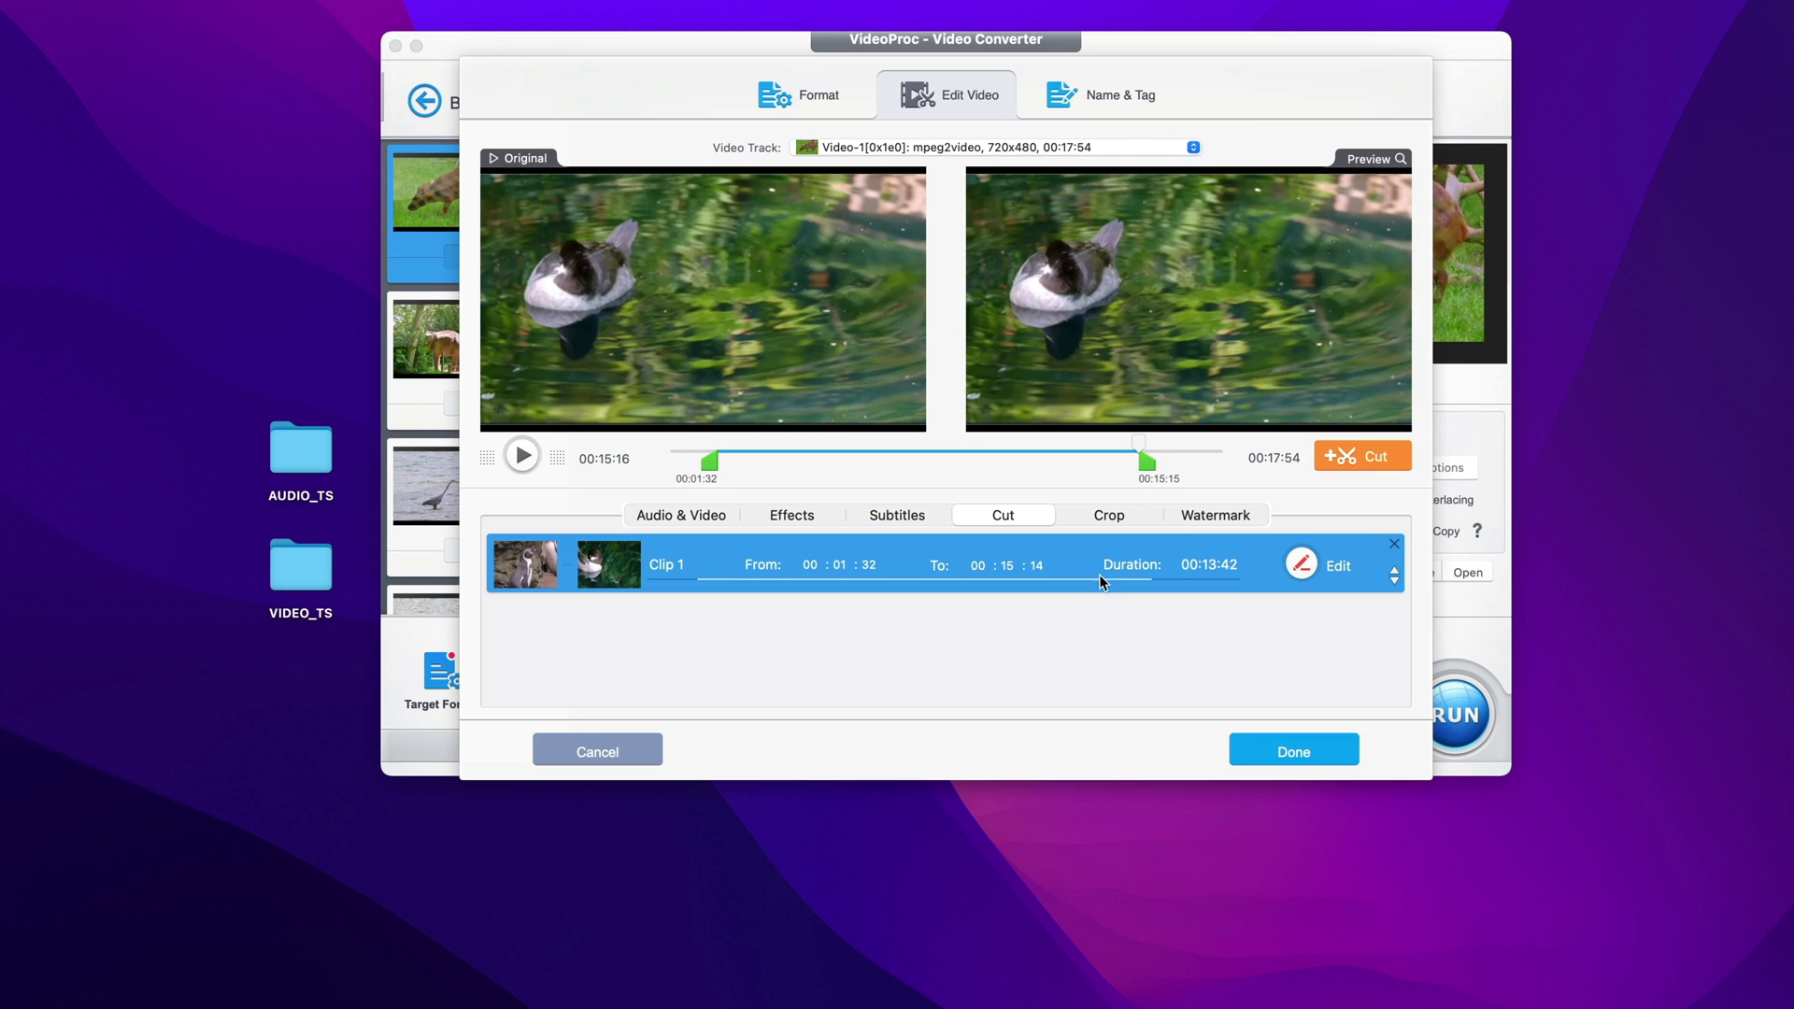
{"action": "left_click", "coordinate": [1269, 749]}
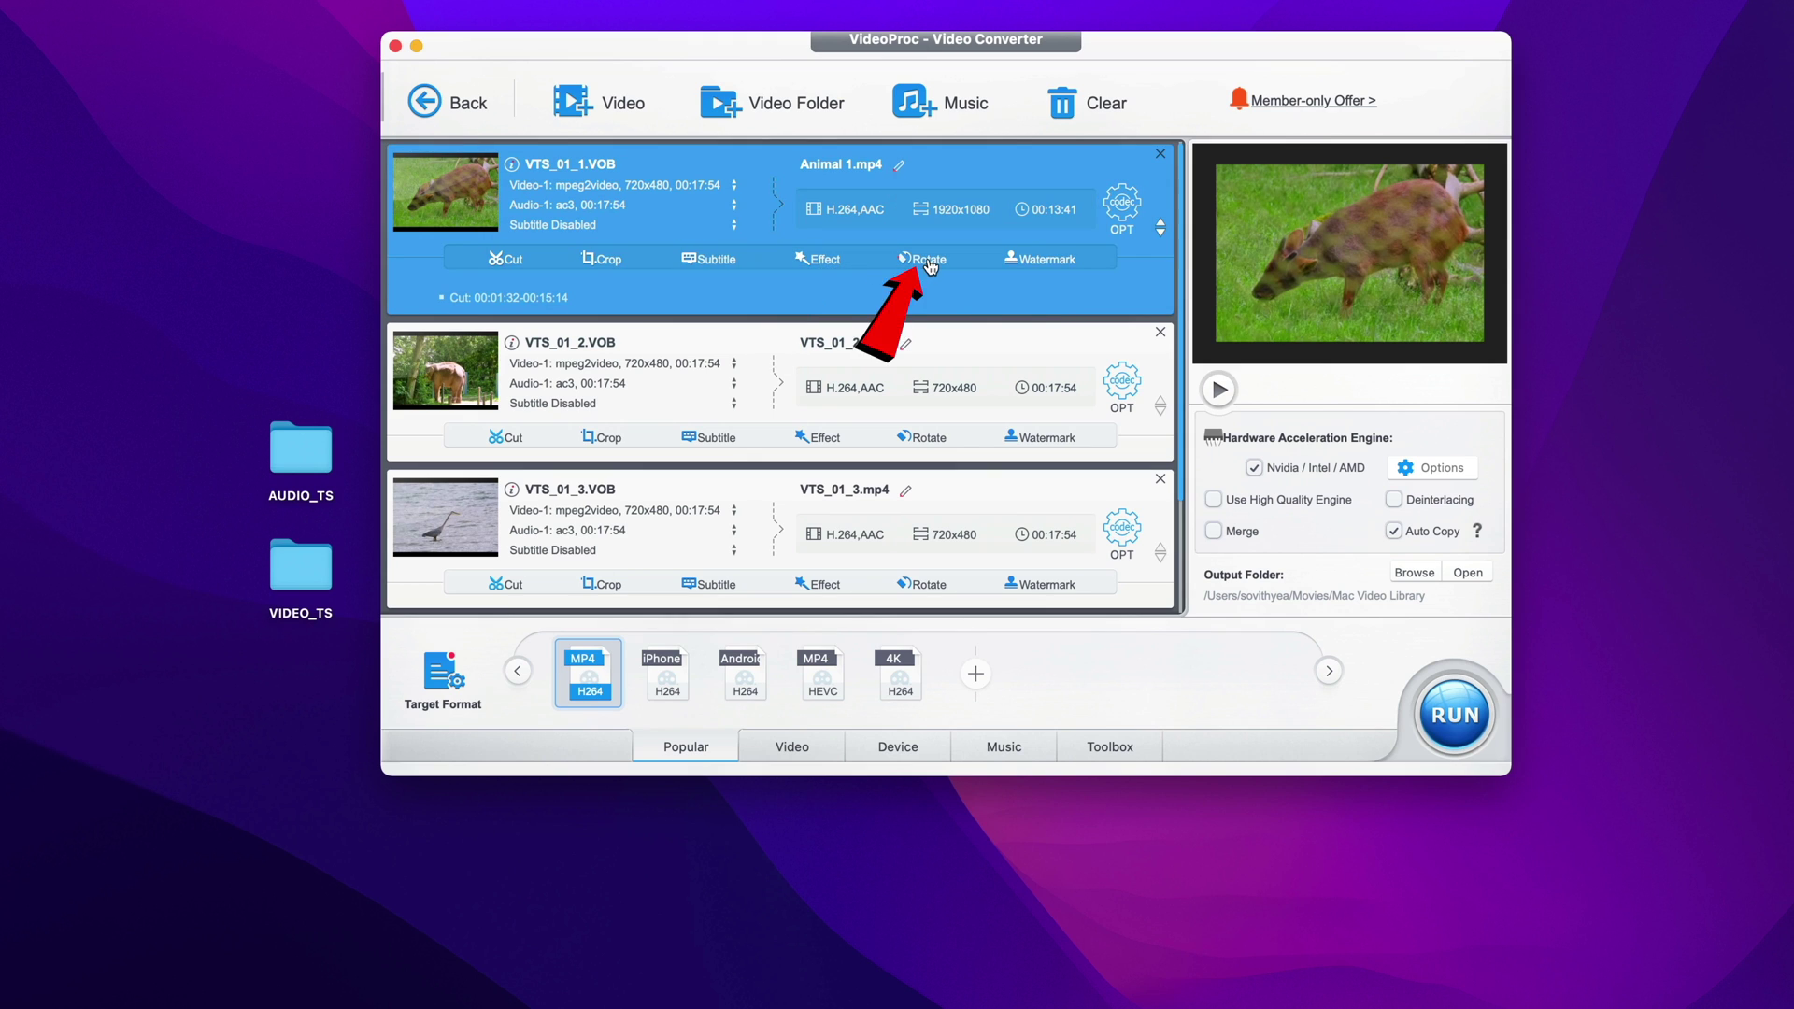
Set VTS_01_2's output name and title tag to 'Animal 2'.
{"action": "left_click", "coordinate": [678, 394]}
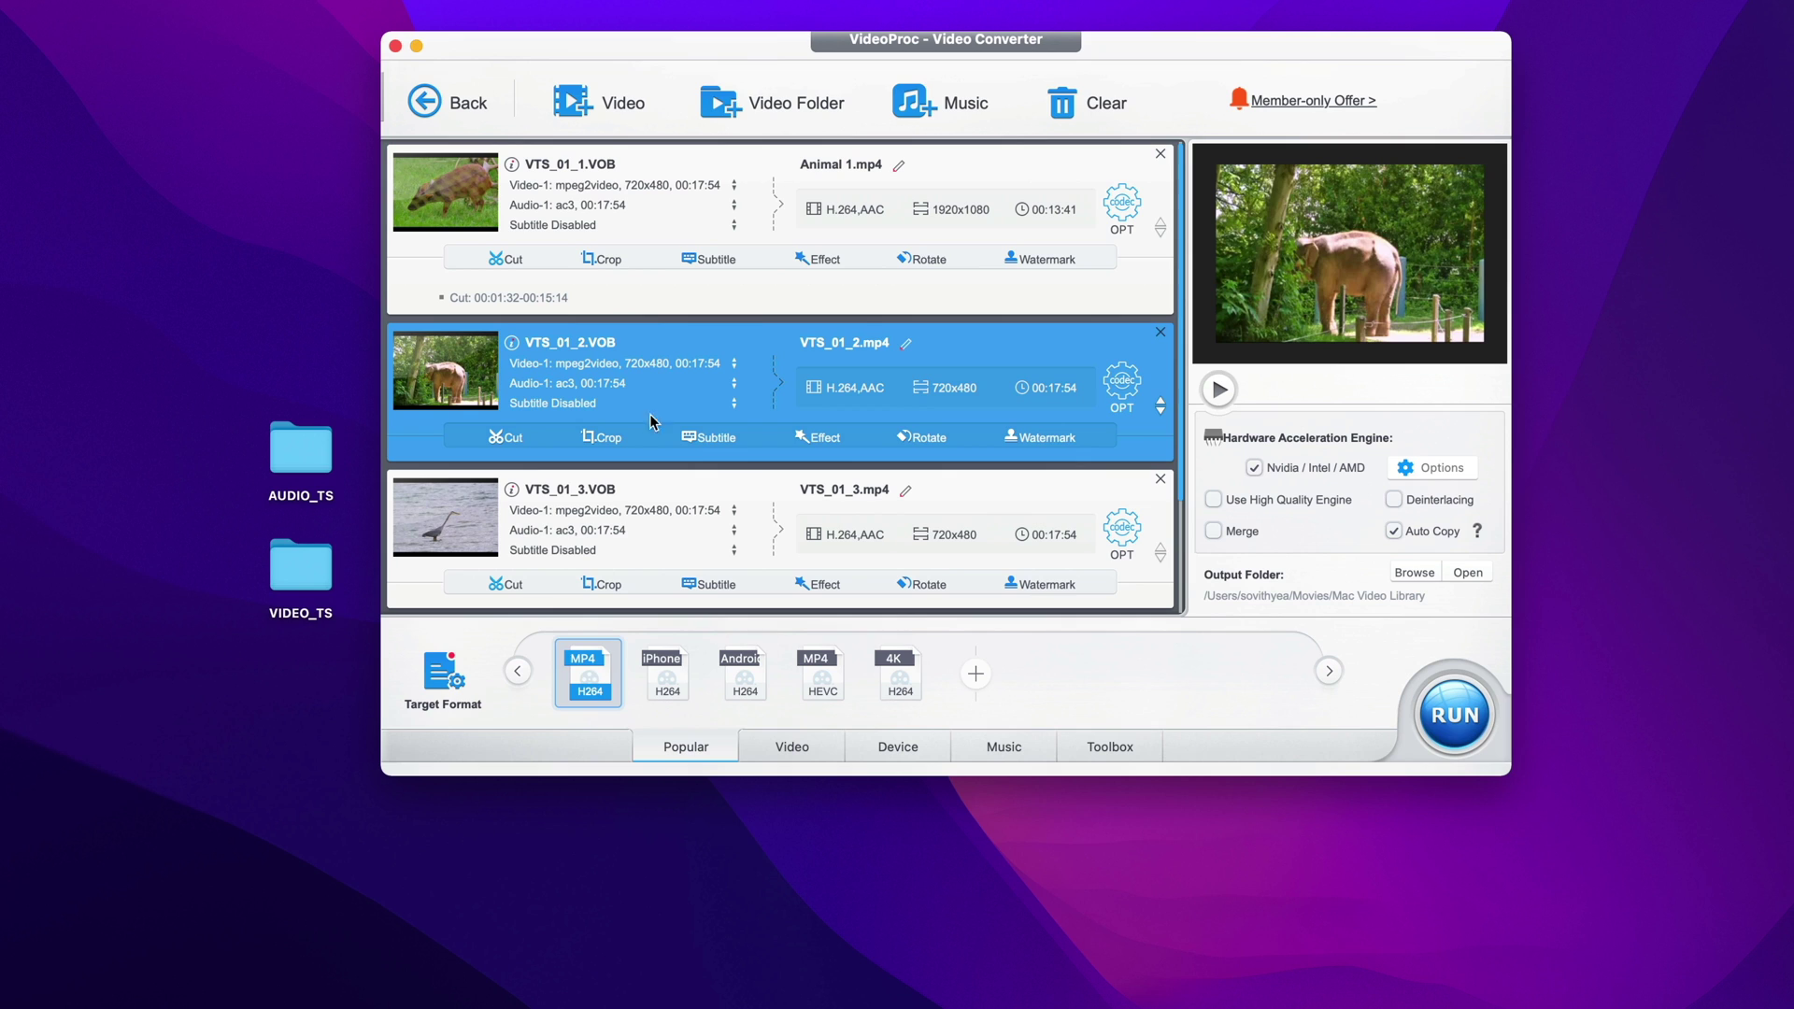
{"action": "left_click", "coordinate": [906, 343]}
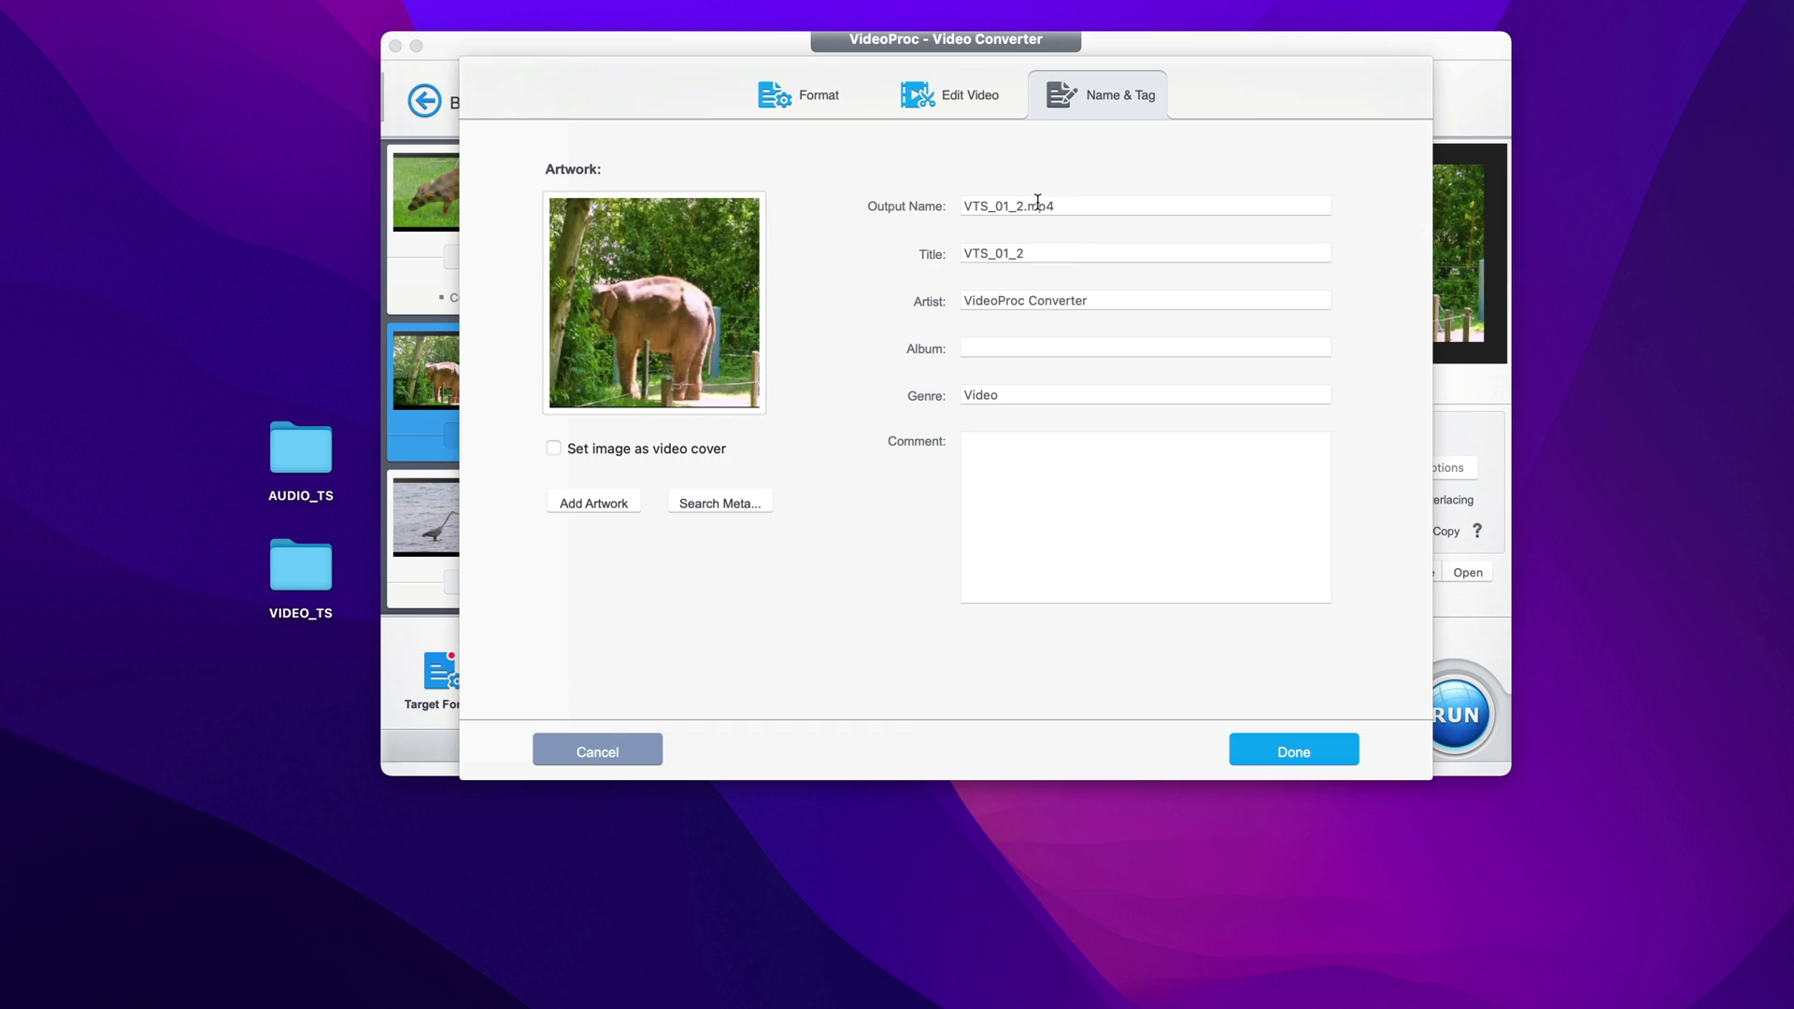
{"action": "left_click_drag", "start_coordinate": [1023, 206], "coordinate": [821, 201]}
{"action": "type", "text": "Animal 2"}
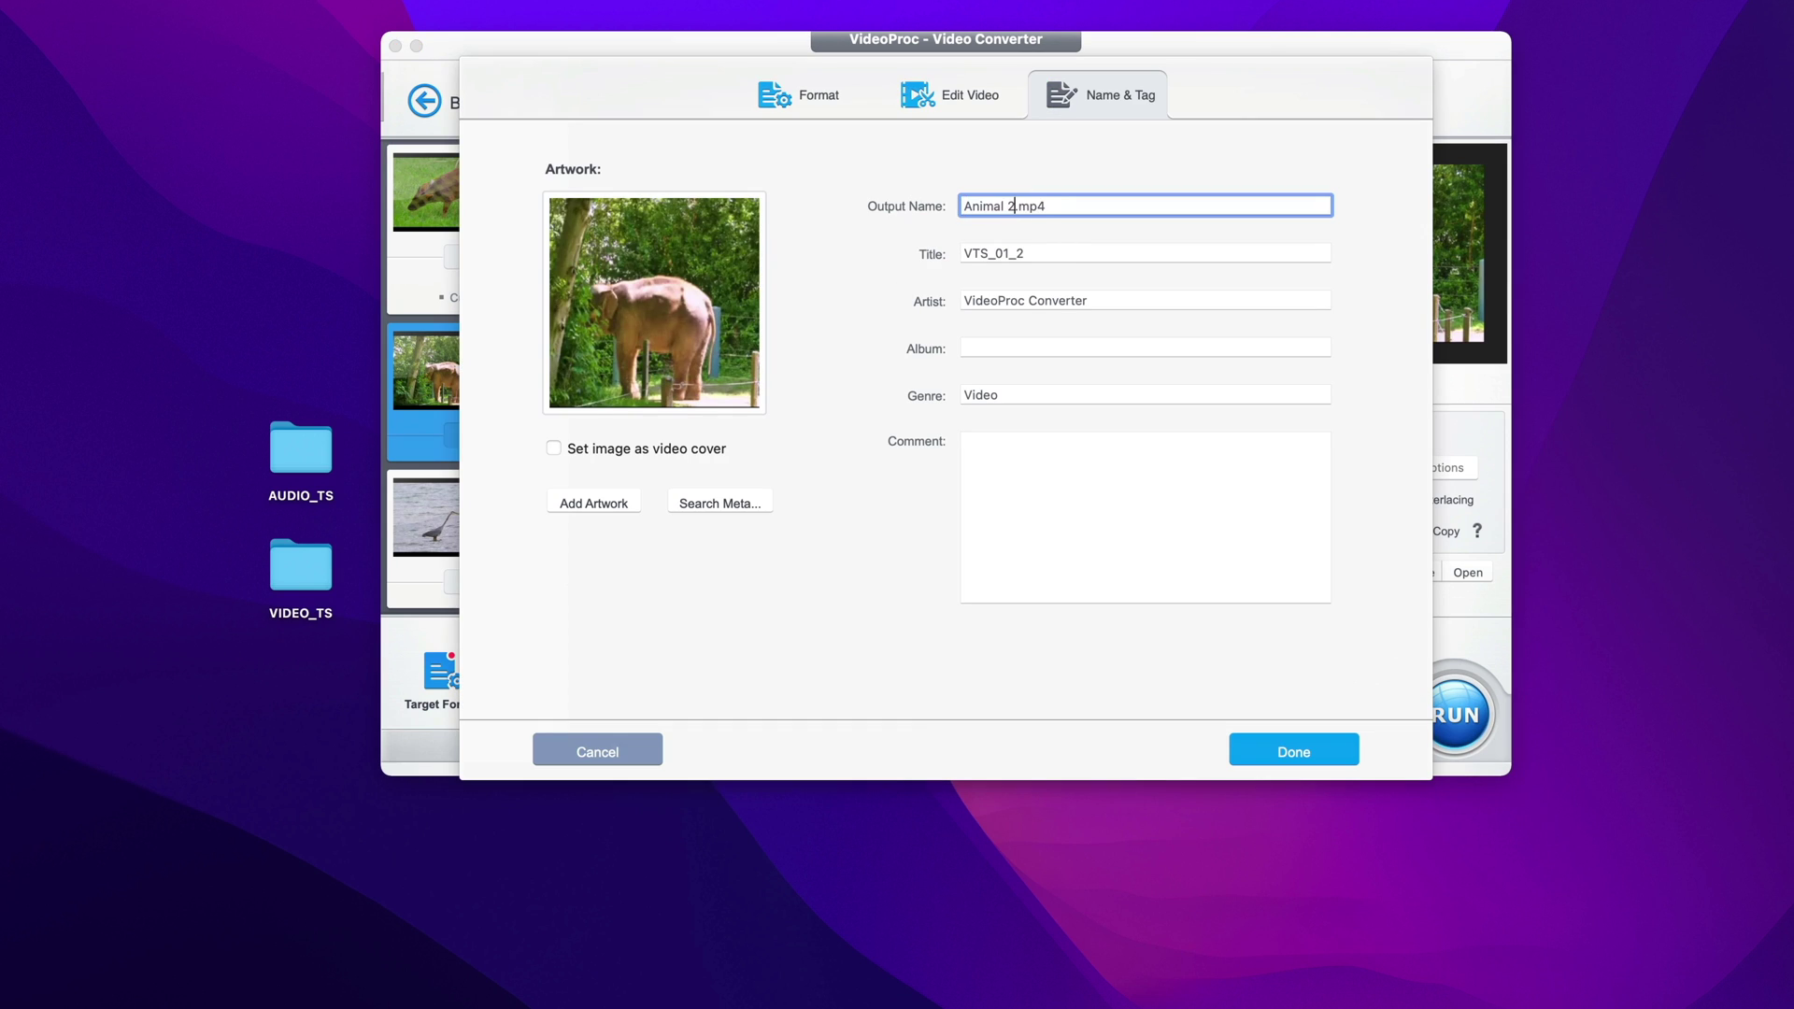
{"action": "key", "text": "Tab"}
{"action": "type", "text": "Animal 2"}
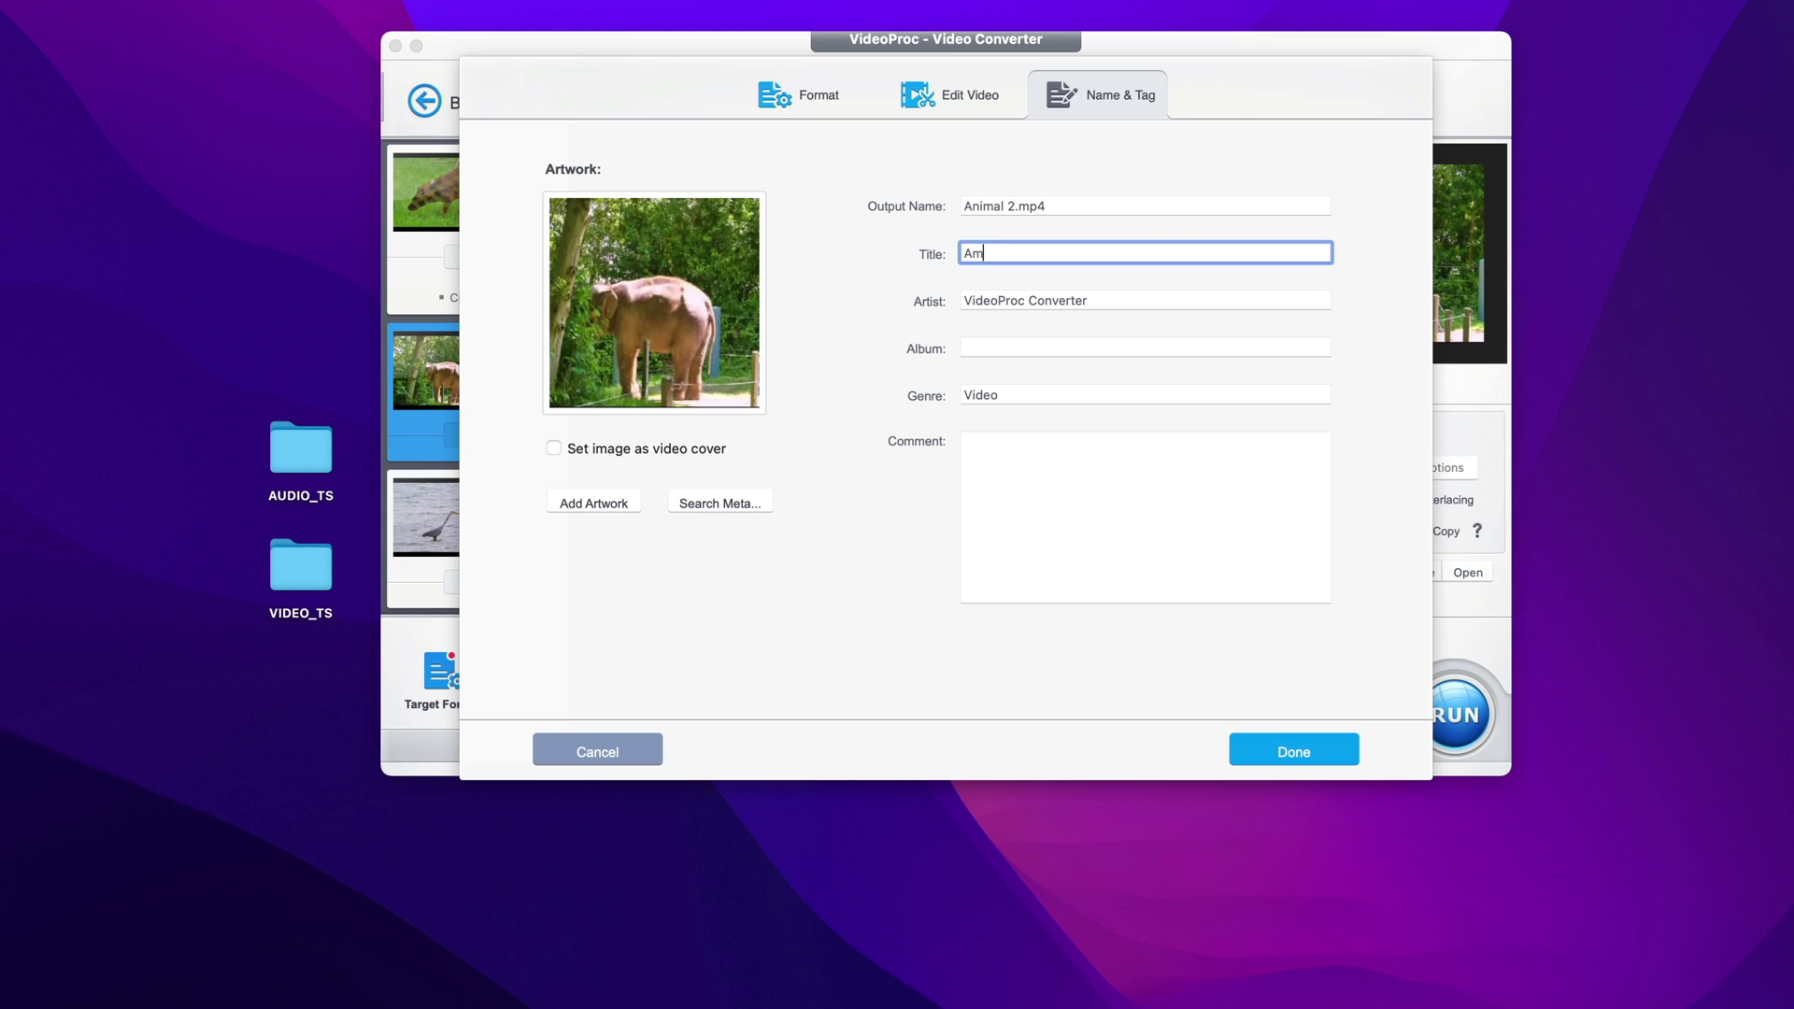
Set VTS_01_2's output resolution to 1920x1080 and confirm.
{"action": "left_click", "coordinate": [818, 103]}
{"action": "left_click", "coordinate": [723, 461]}
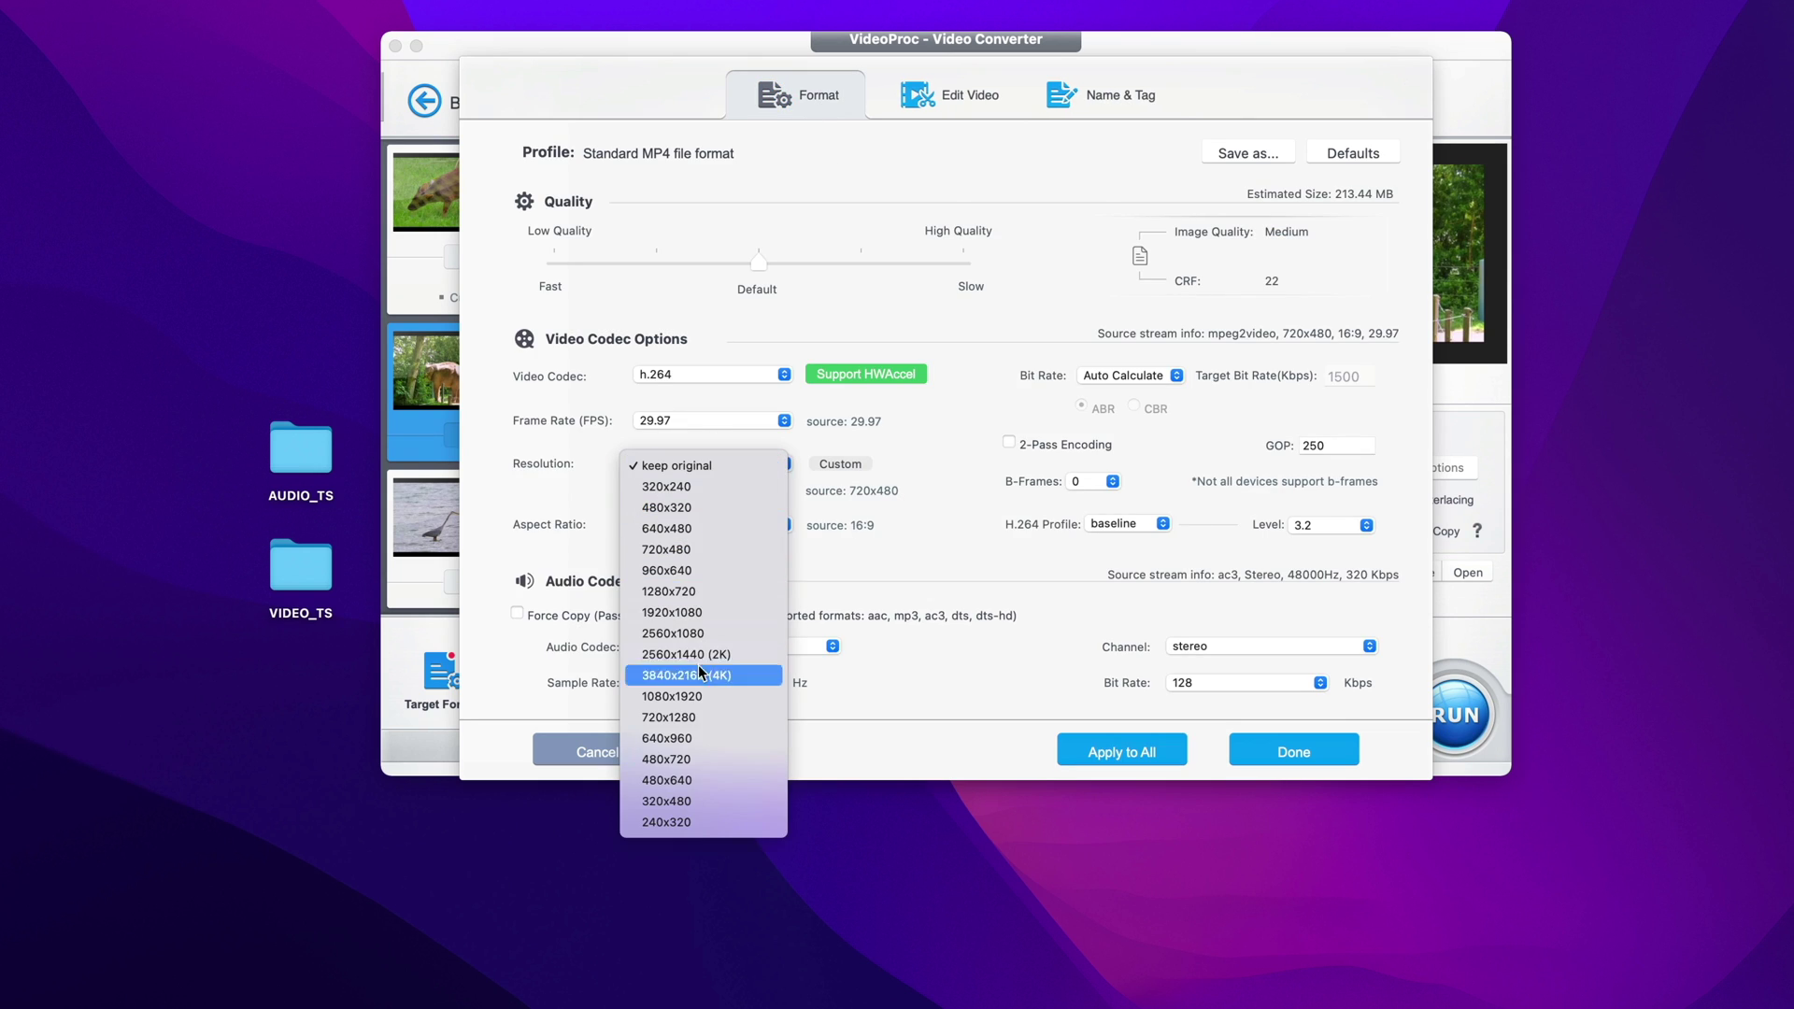
{"action": "left_click", "coordinate": [713, 613]}
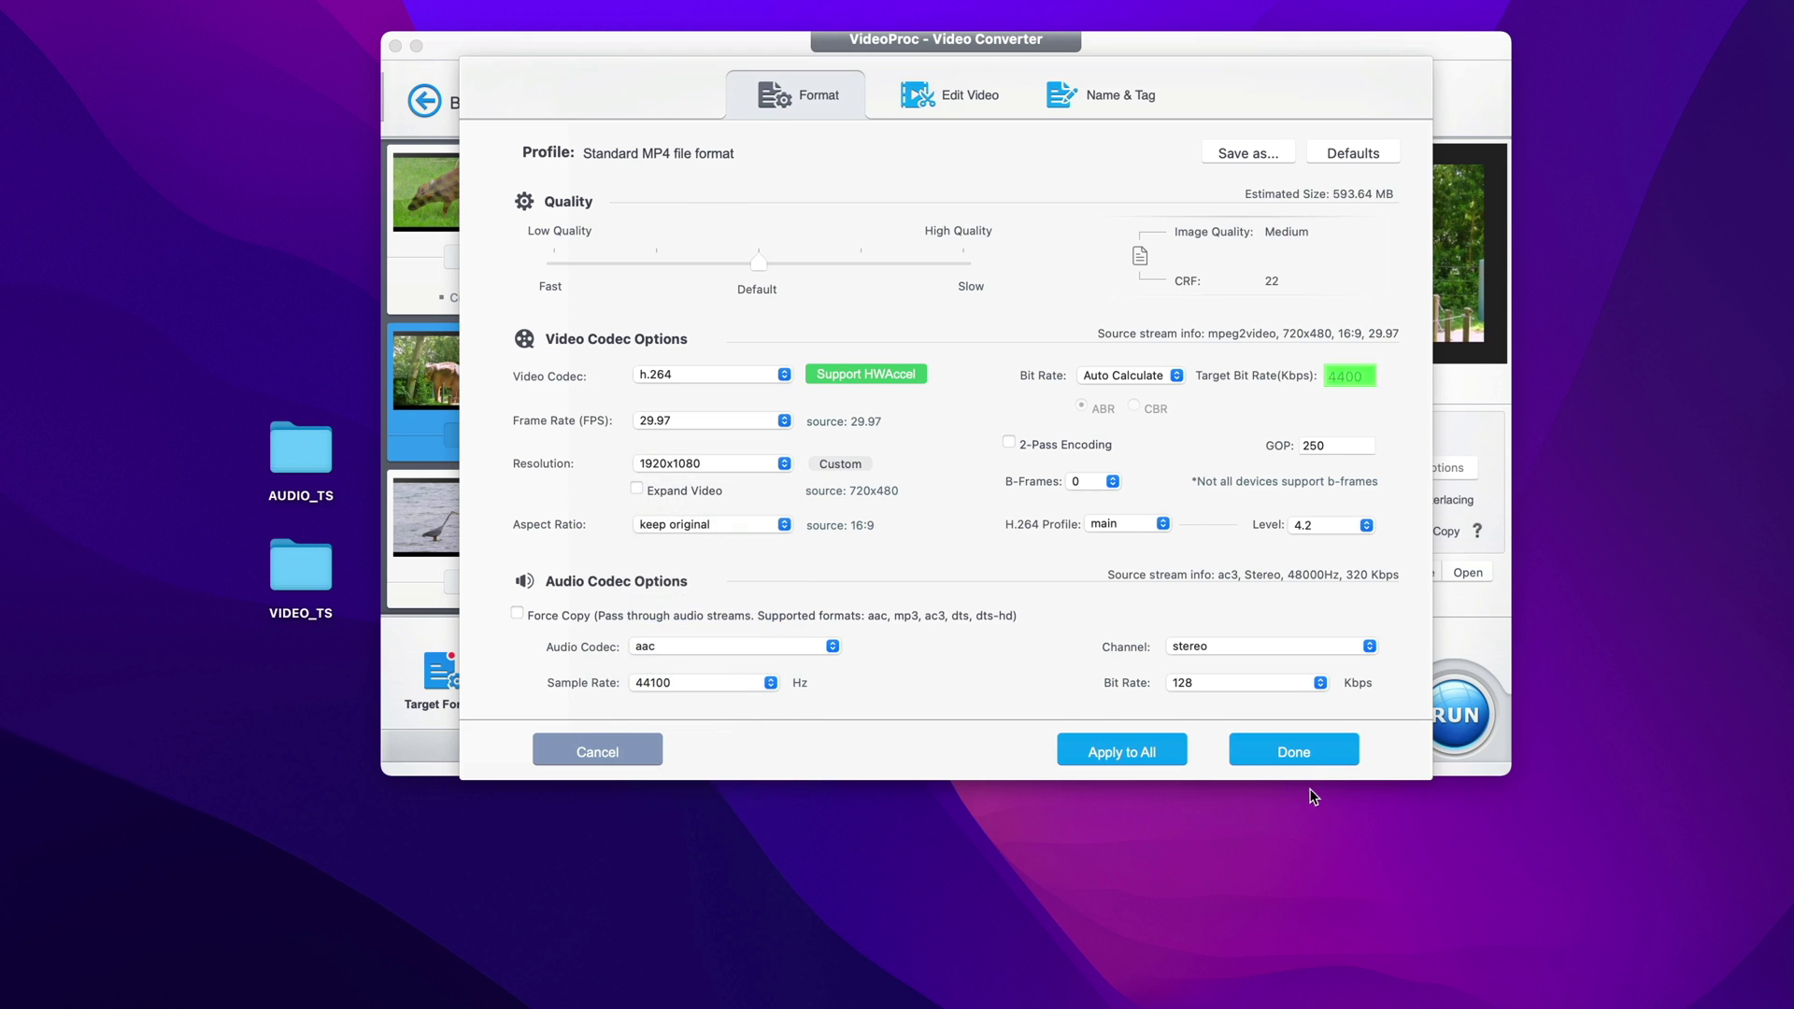
{"action": "left_click", "coordinate": [1290, 759]}
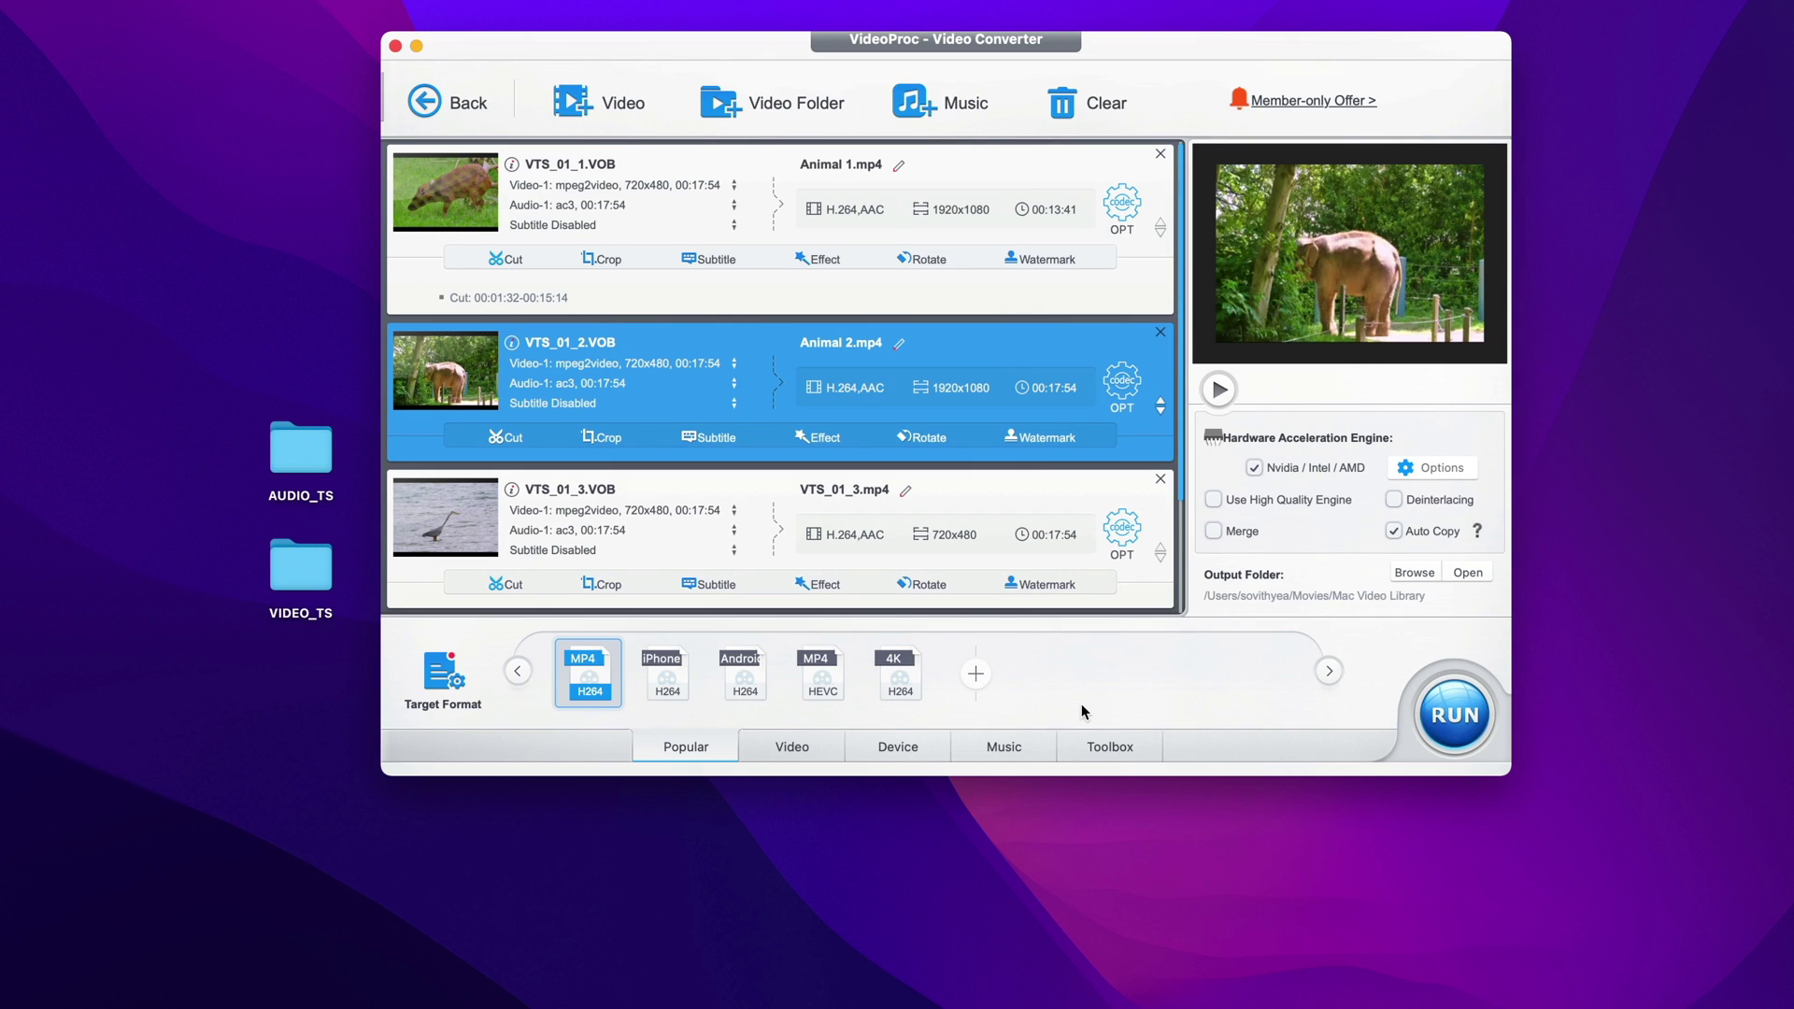
Delete the VTS_01_3.VOB and VTS_01_4.VOB rows from the conversion list.
{"action": "scroll", "coordinate": [935, 328], "scroll_direction": "down", "scroll_amount": 2}
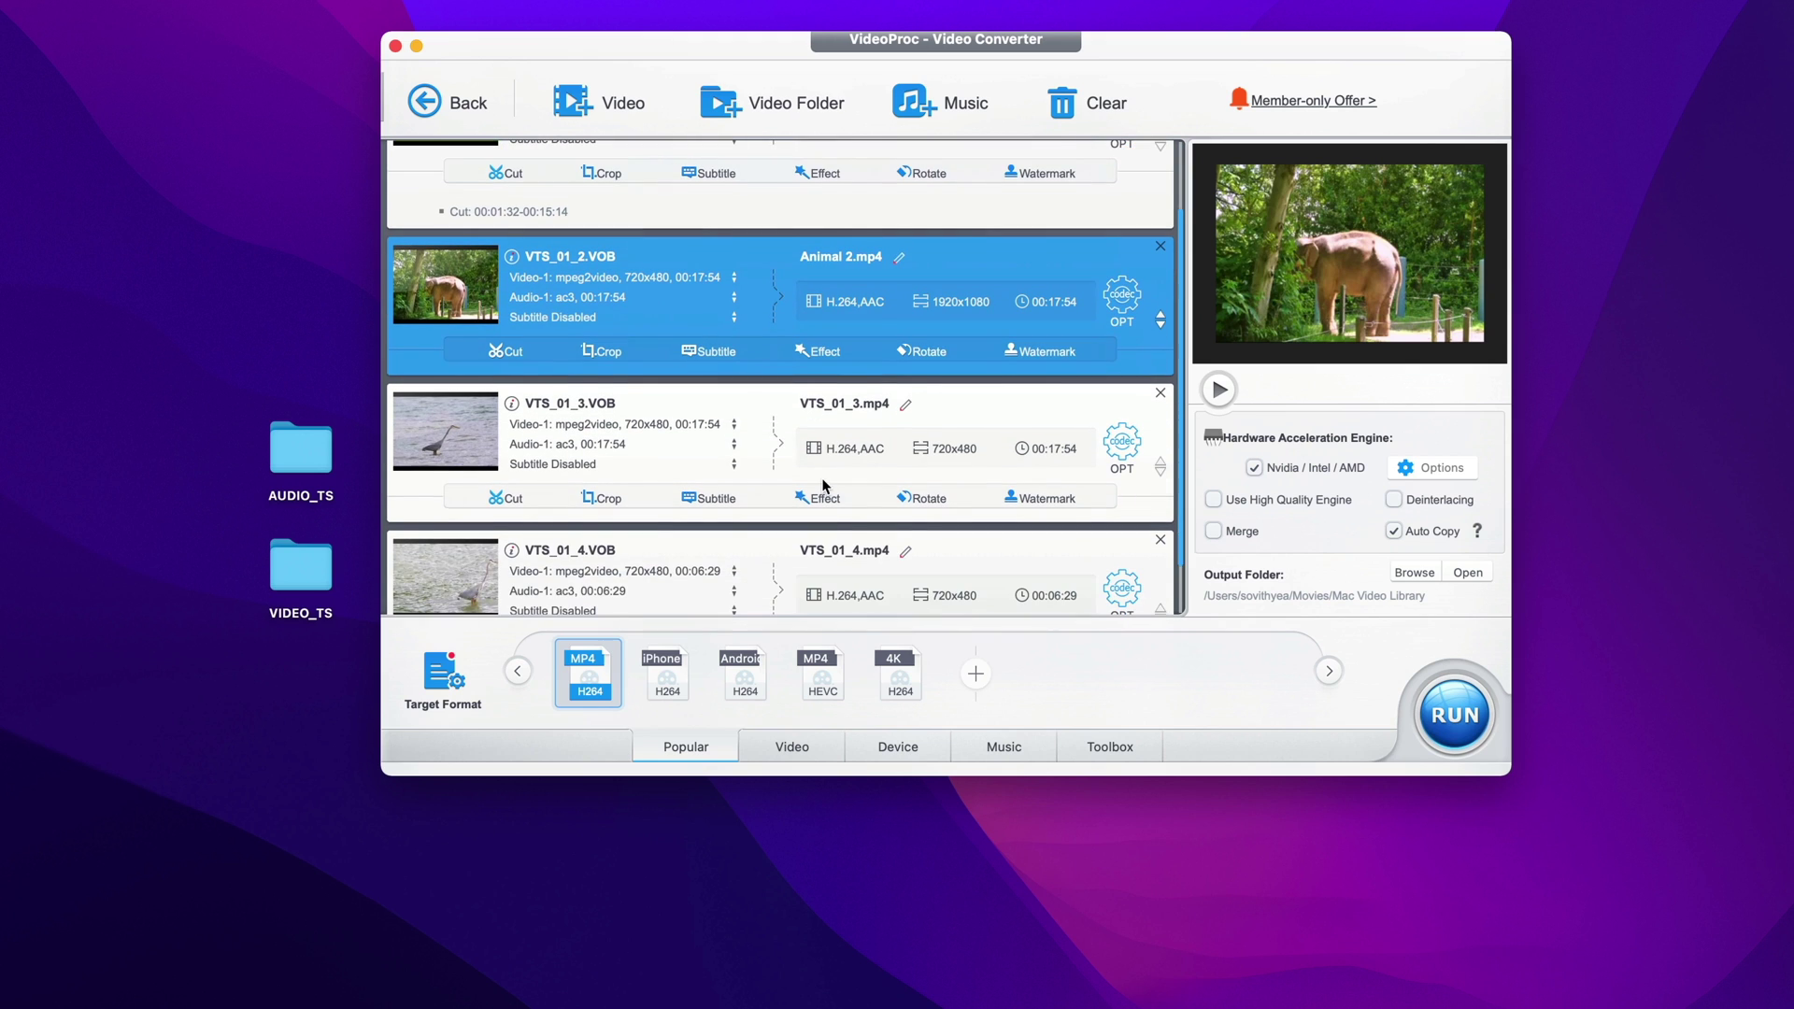
{"action": "left_click", "coordinate": [1162, 391]}
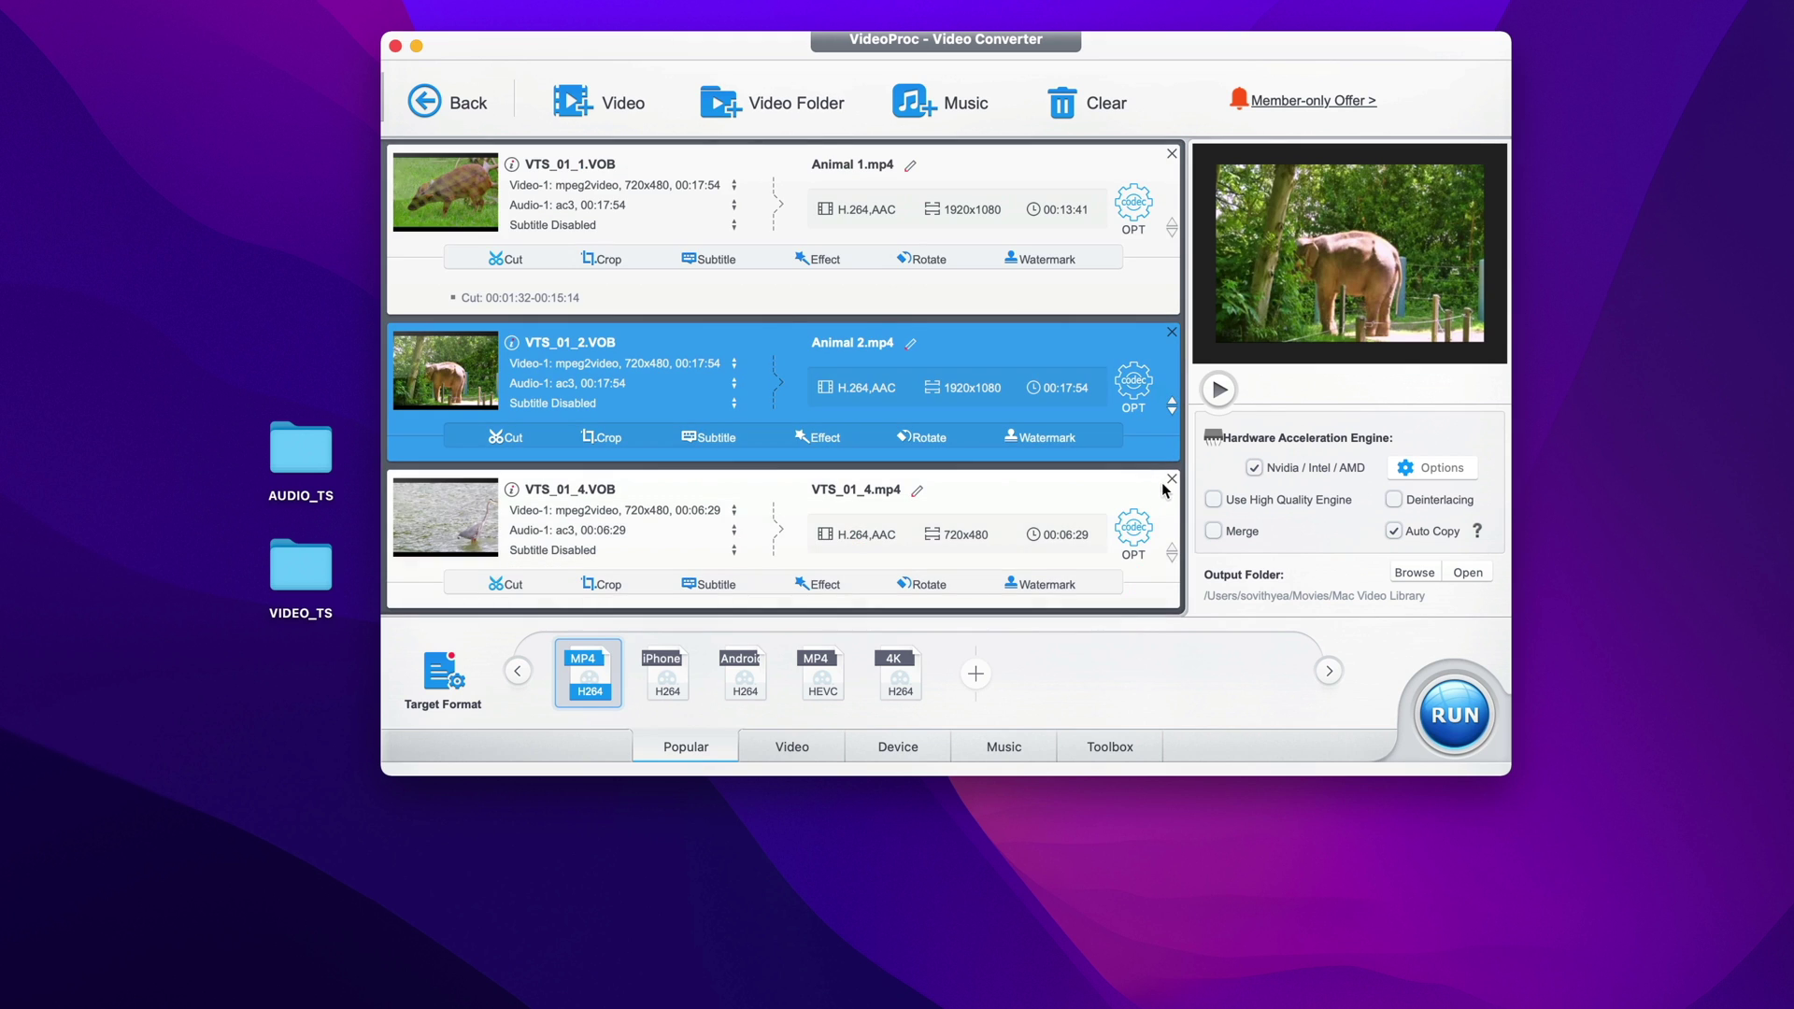
{"action": "left_click", "coordinate": [1162, 483]}
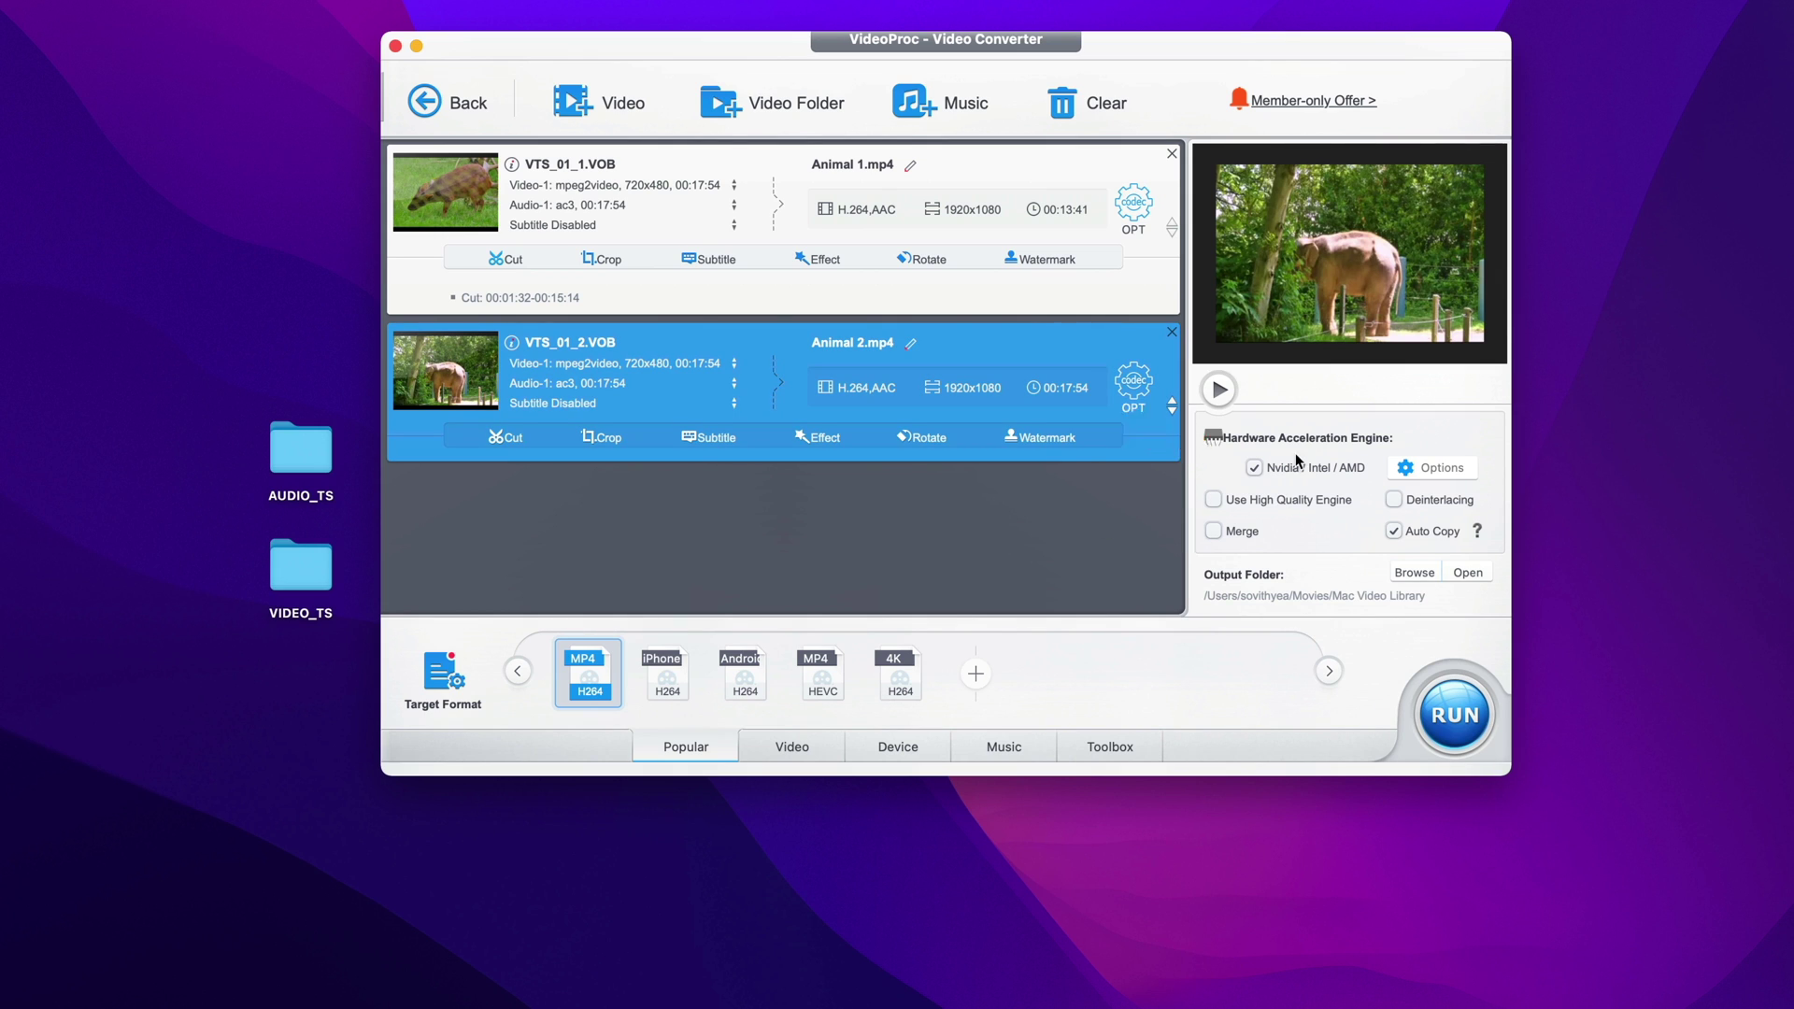
{"action": "left_click", "coordinate": [1433, 469]}
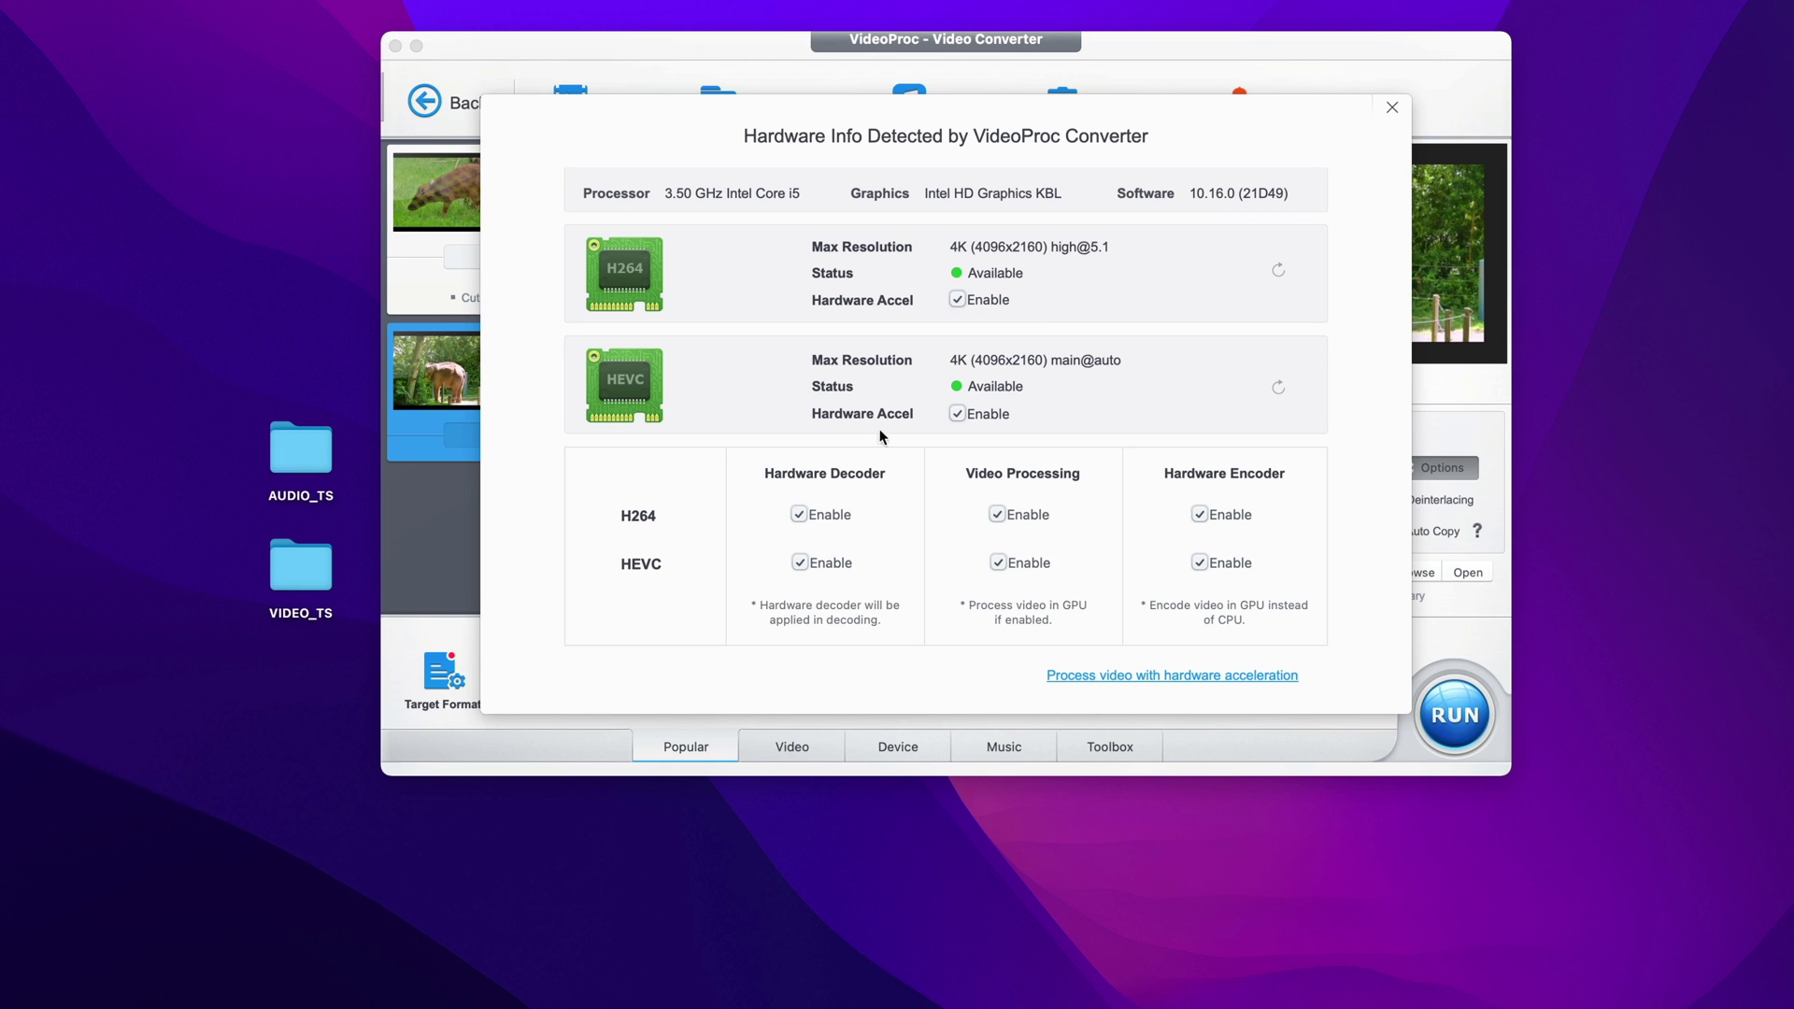
{"action": "left_click", "coordinate": [1391, 108]}
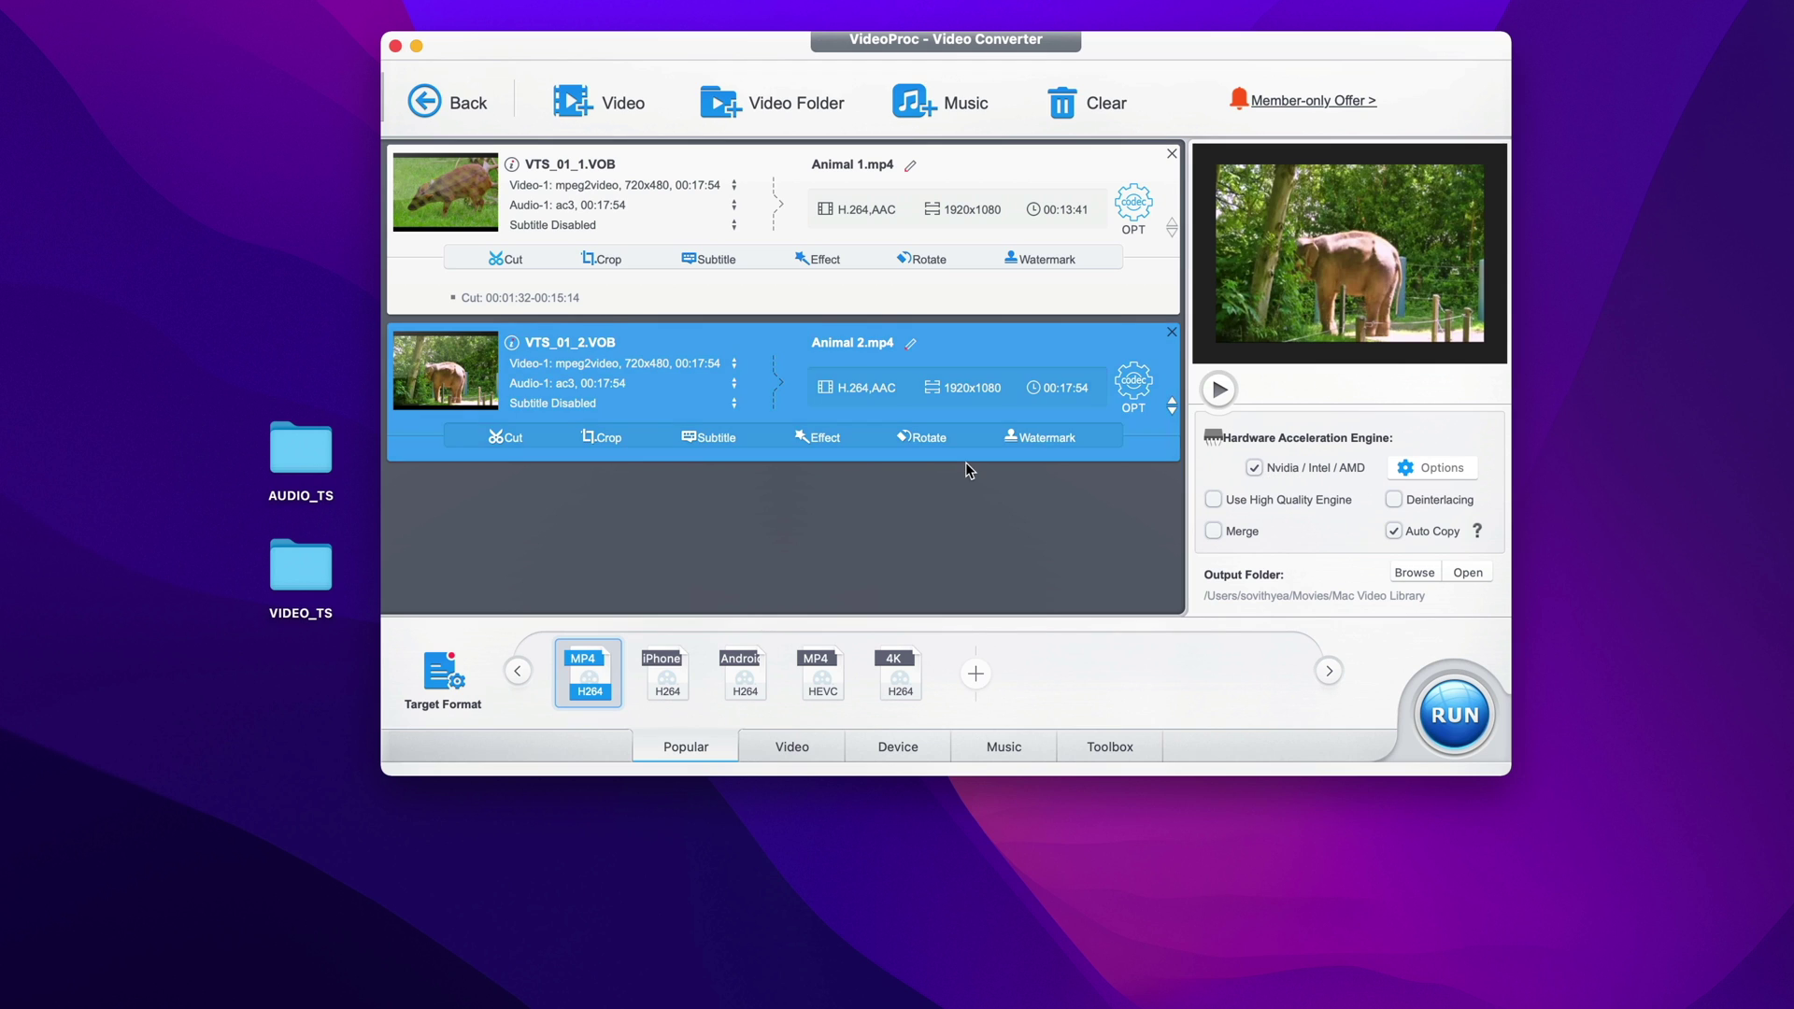
{"action": "left_click", "coordinate": [927, 275]}
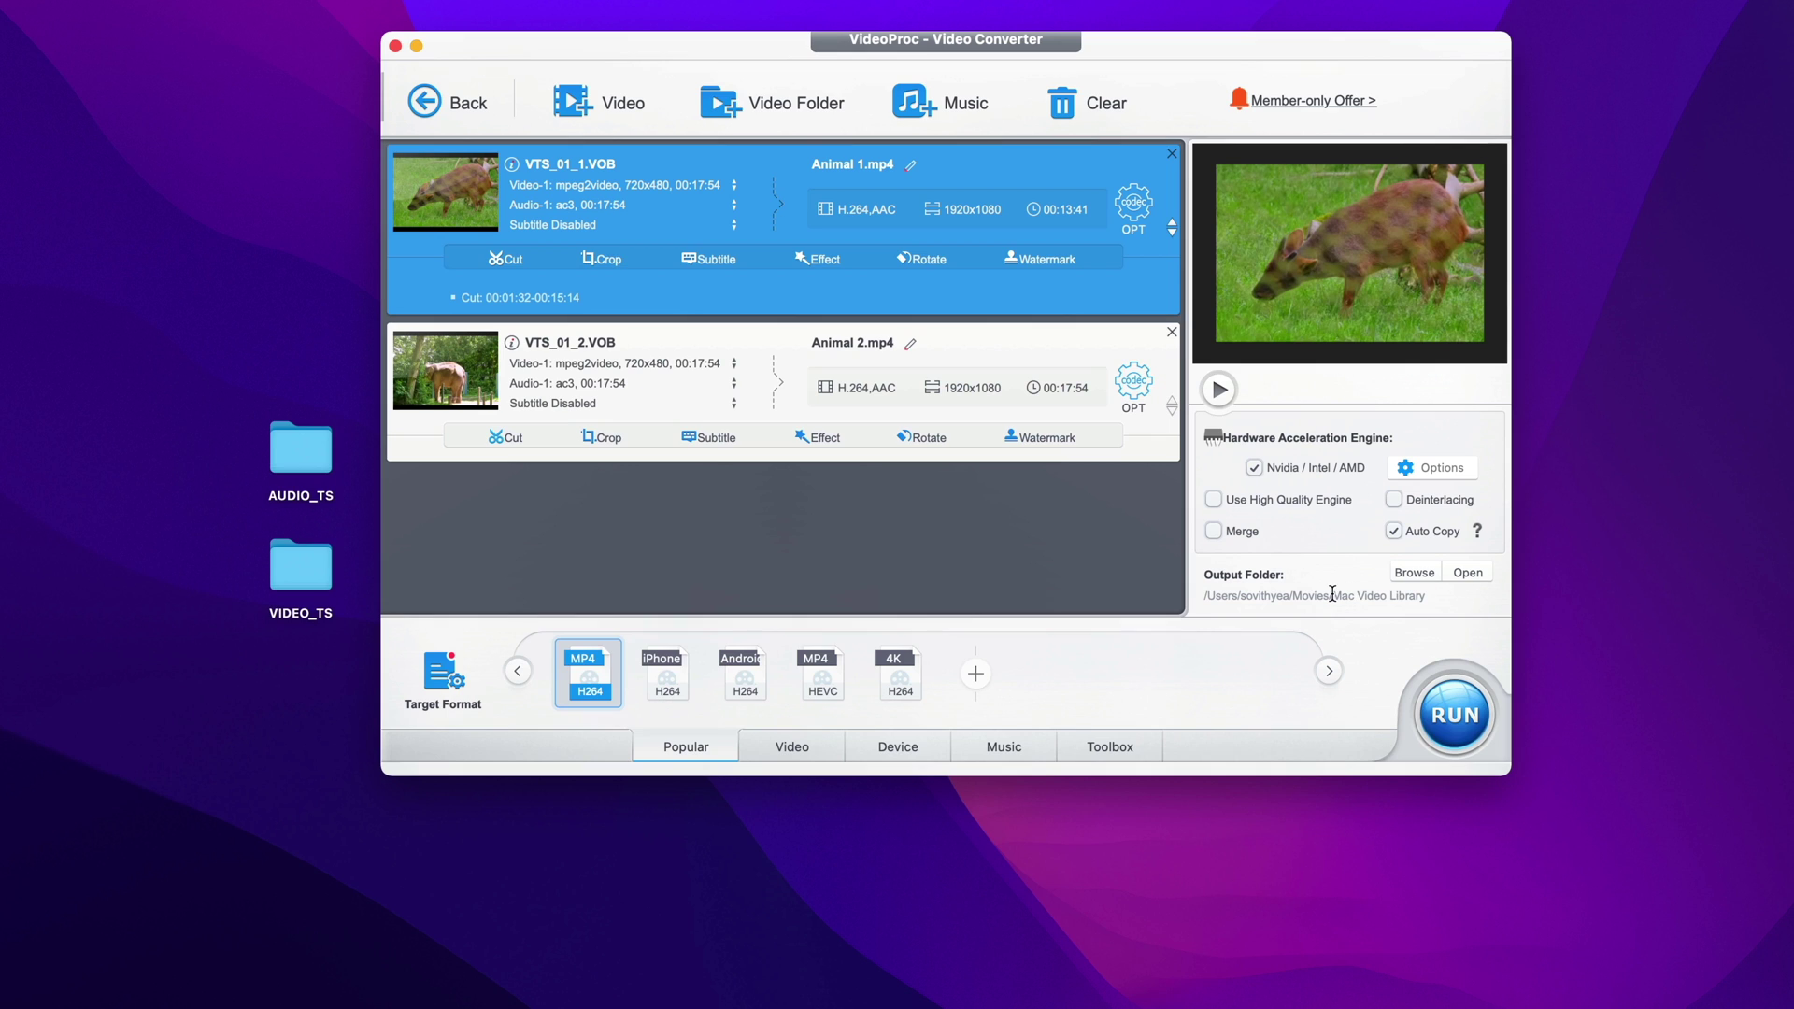
{"action": "left_click", "coordinate": [1409, 576]}
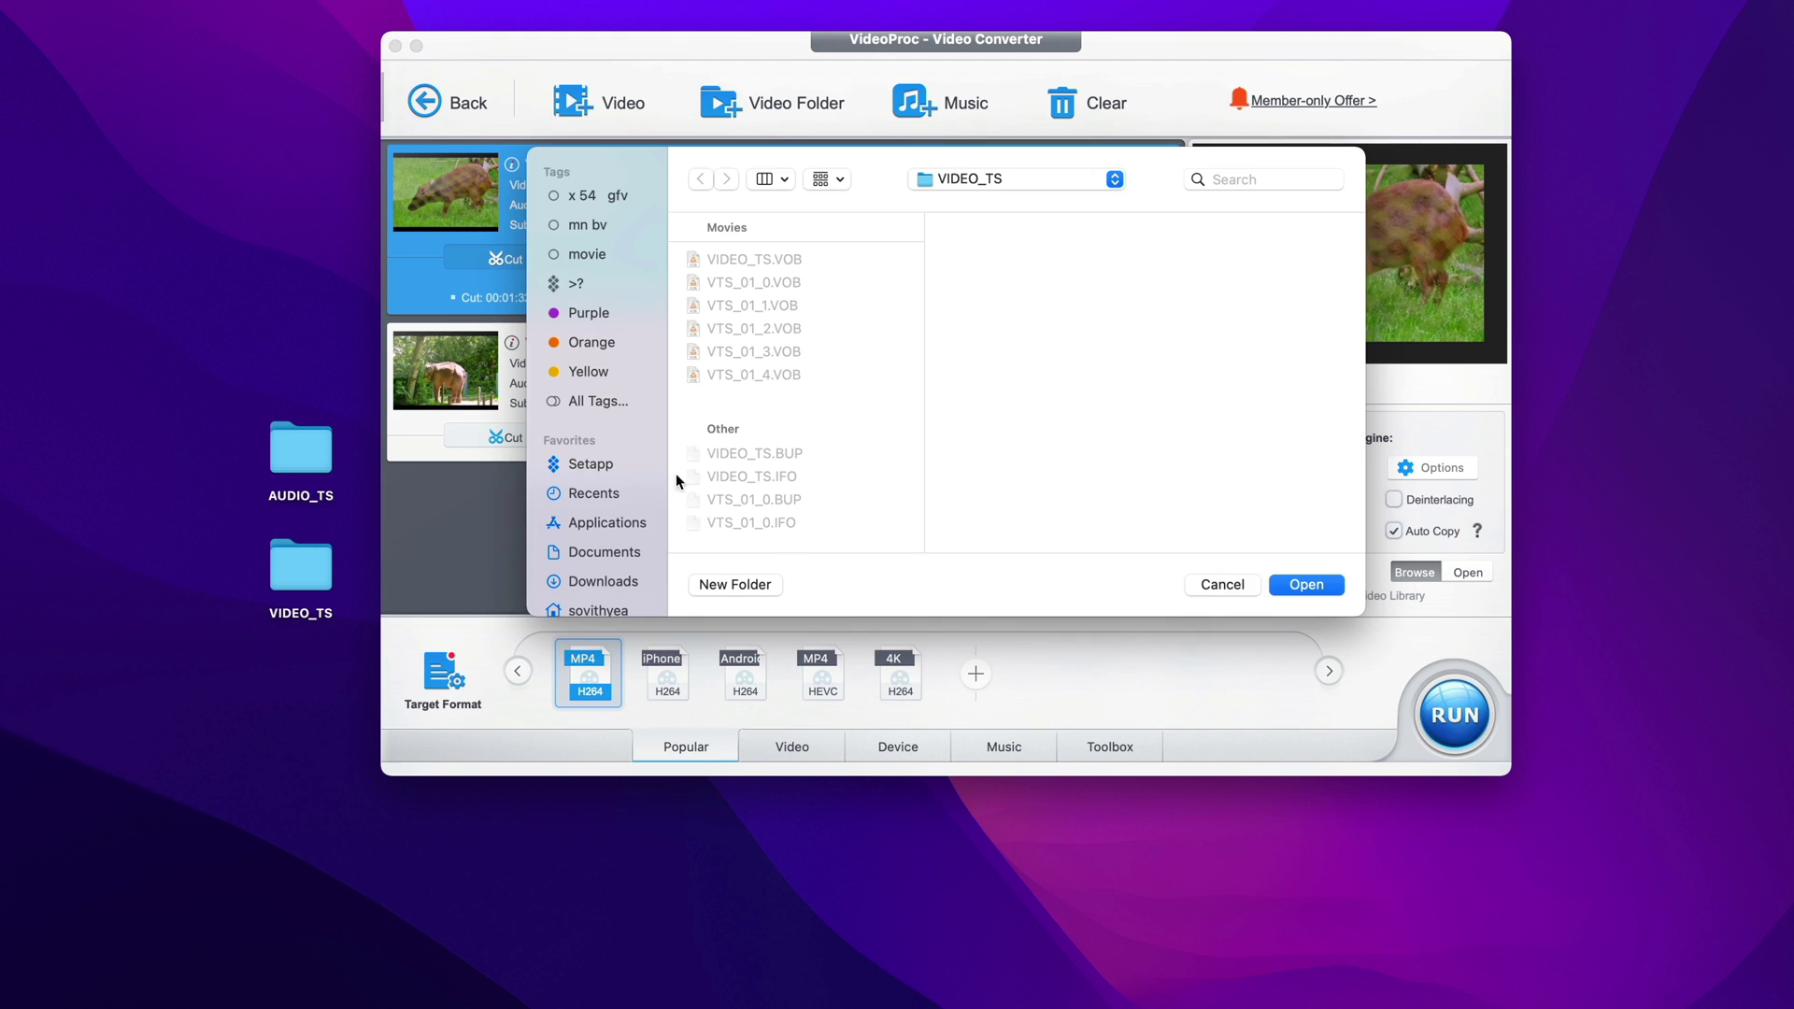
{"action": "left_click", "coordinate": [1249, 585]}
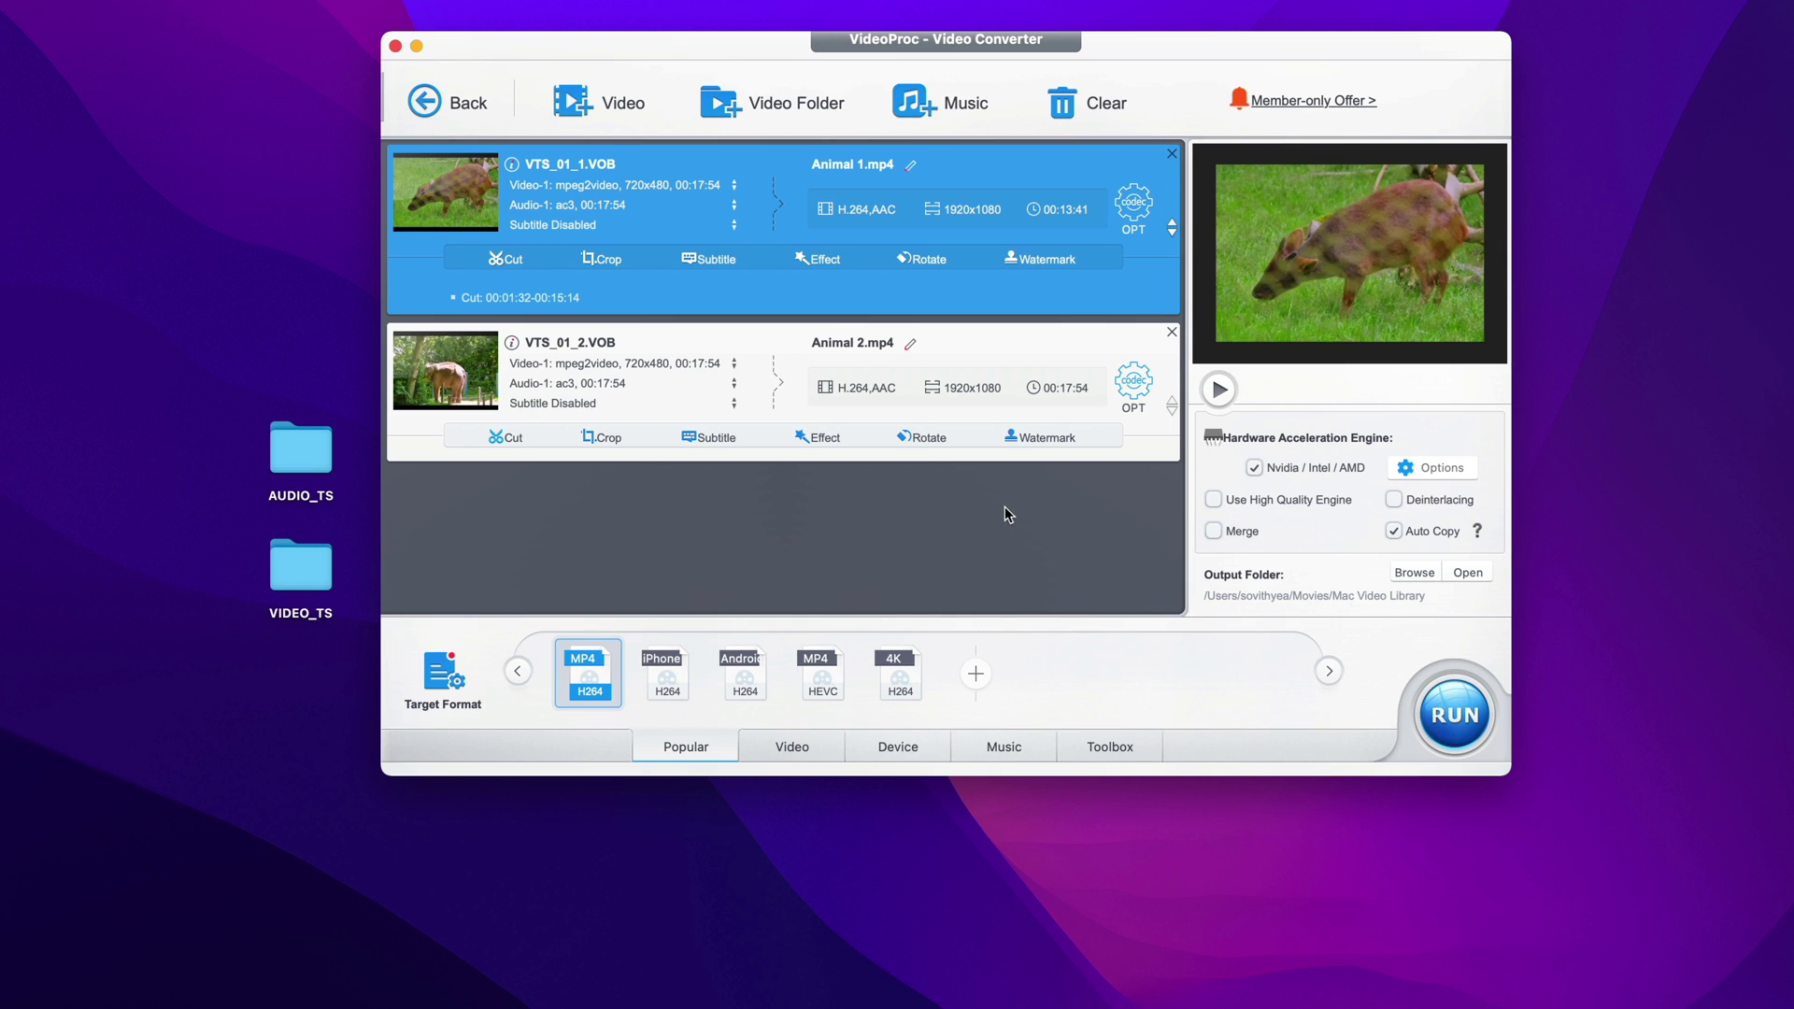
Run the conversion of both titles to Animal 1.mp4 and Animal 2.mp4.
{"action": "left_click", "coordinate": [1476, 725]}
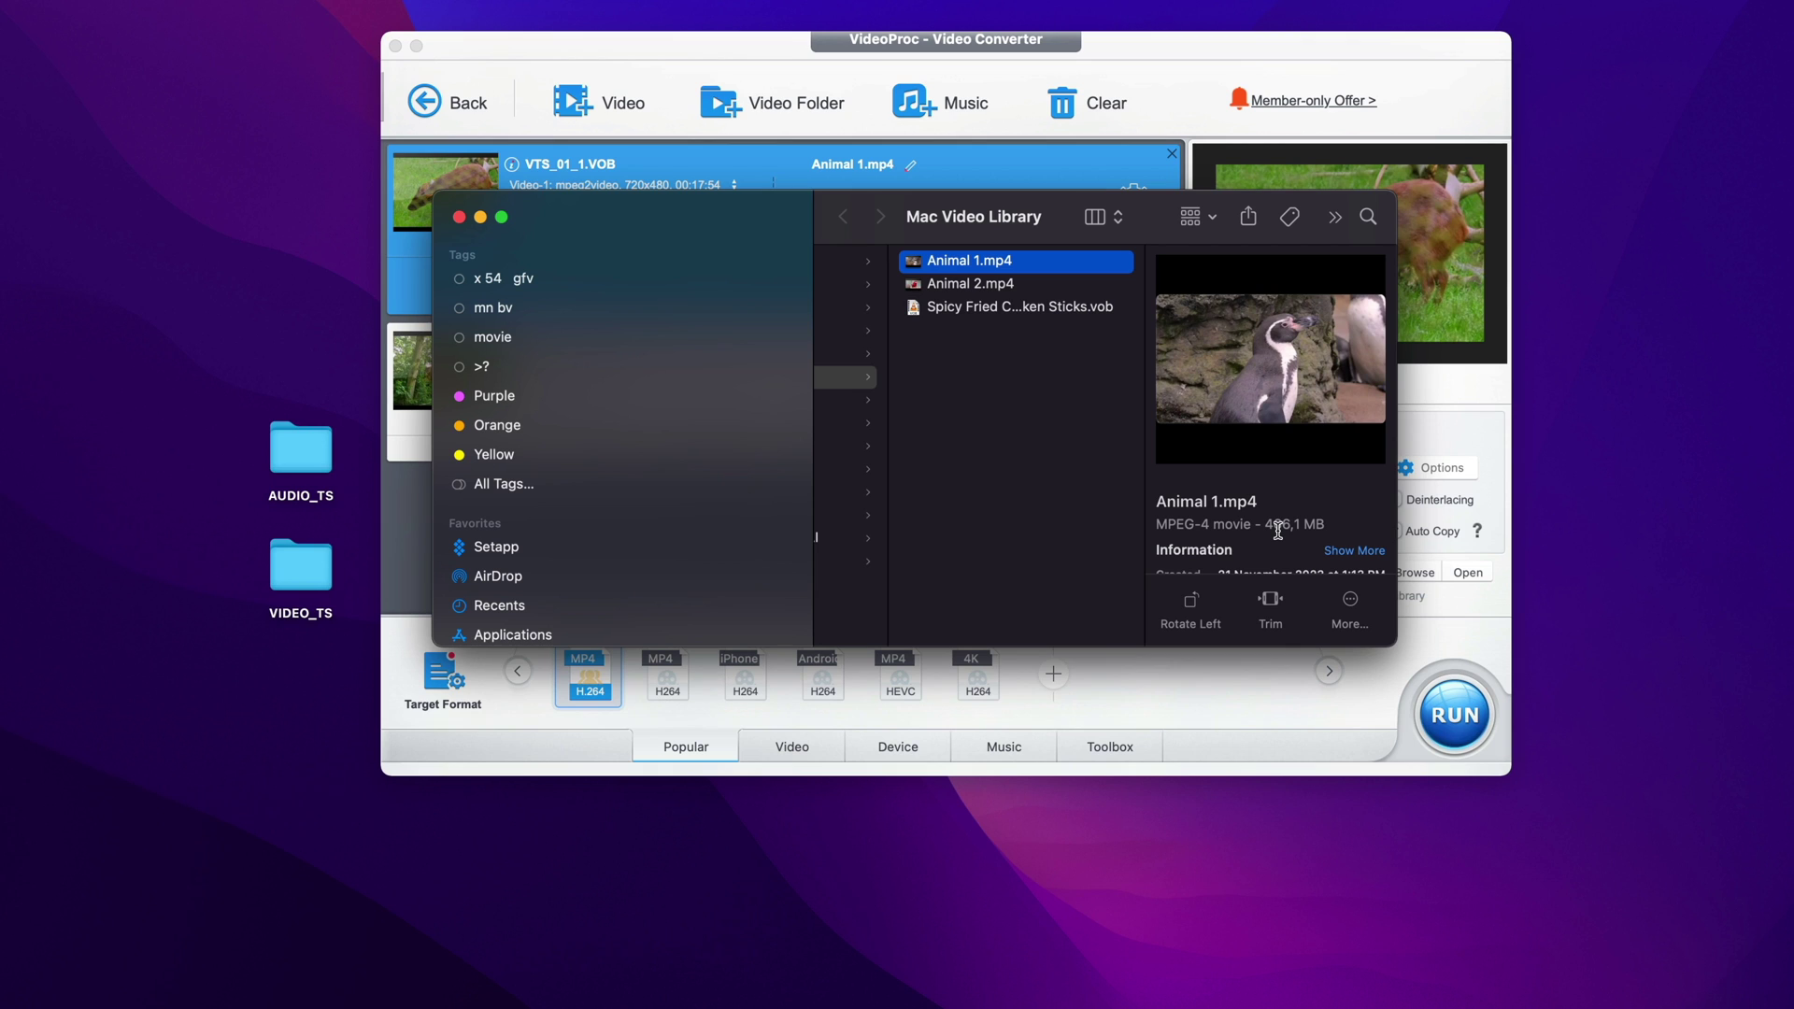
{"action": "left_click_drag", "start_coordinate": [1266, 526], "coordinate": [1329, 526]}
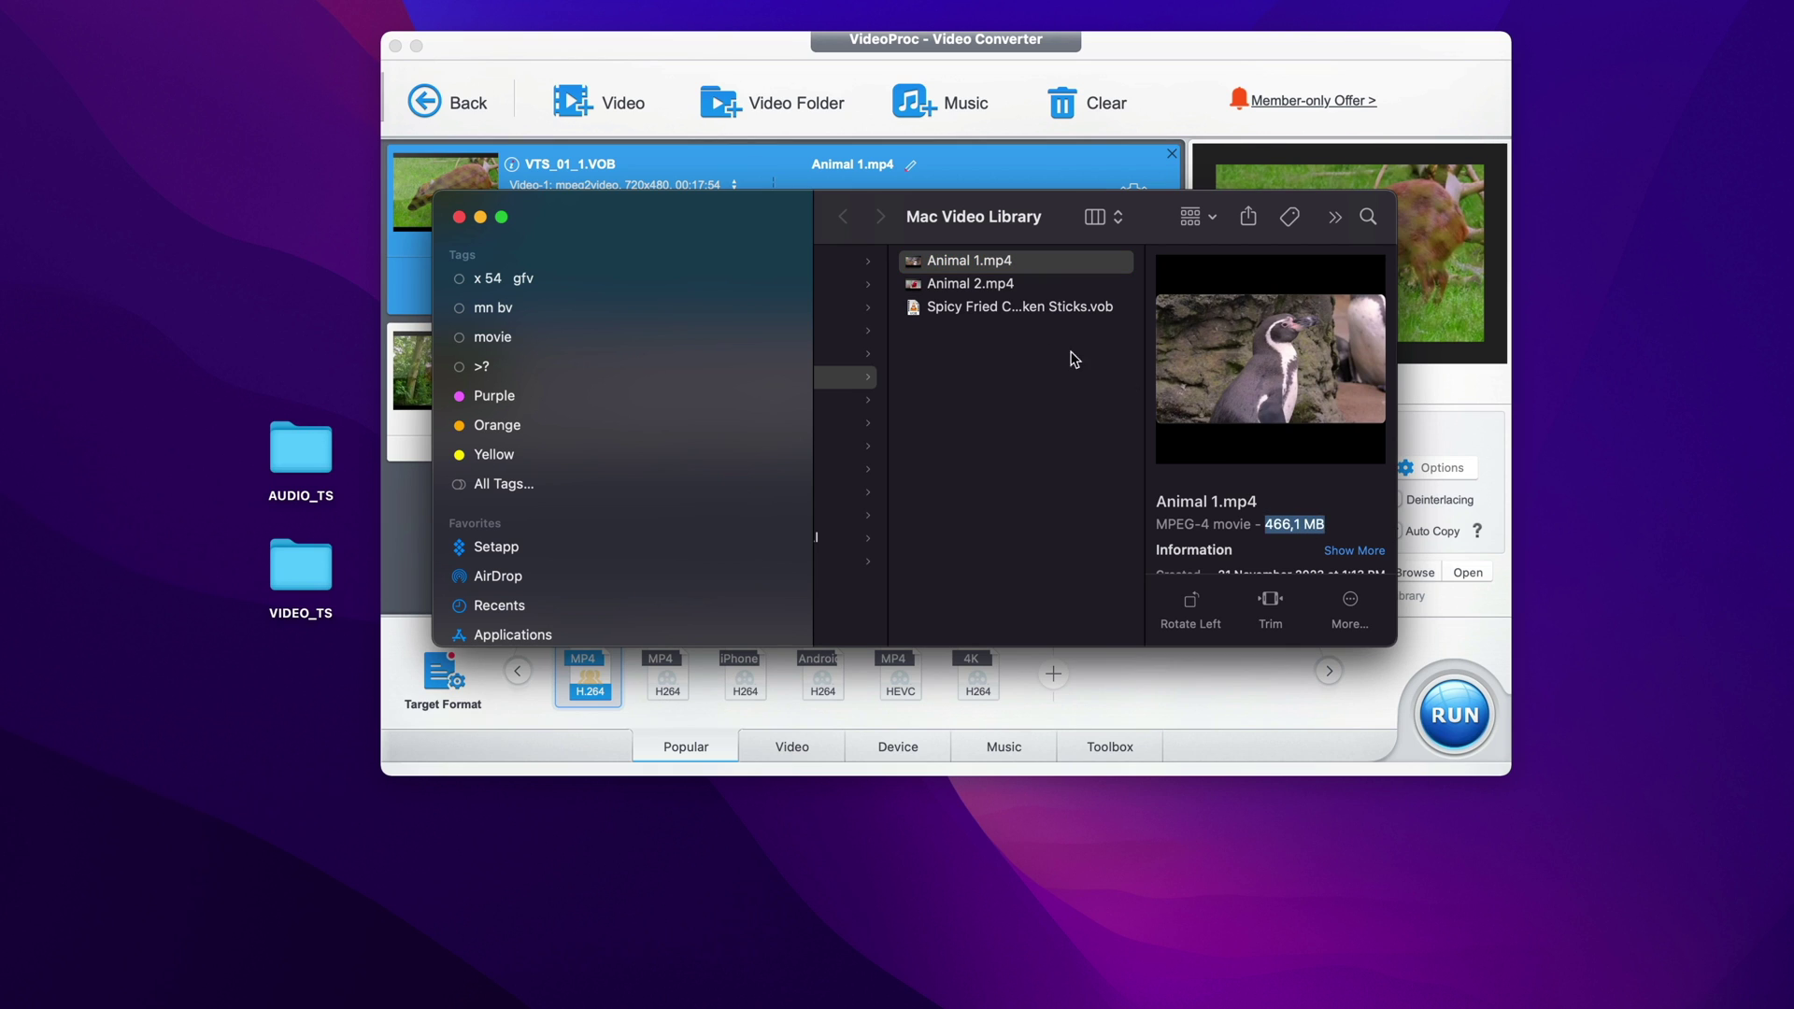
{"action": "left_click", "coordinate": [995, 285]}
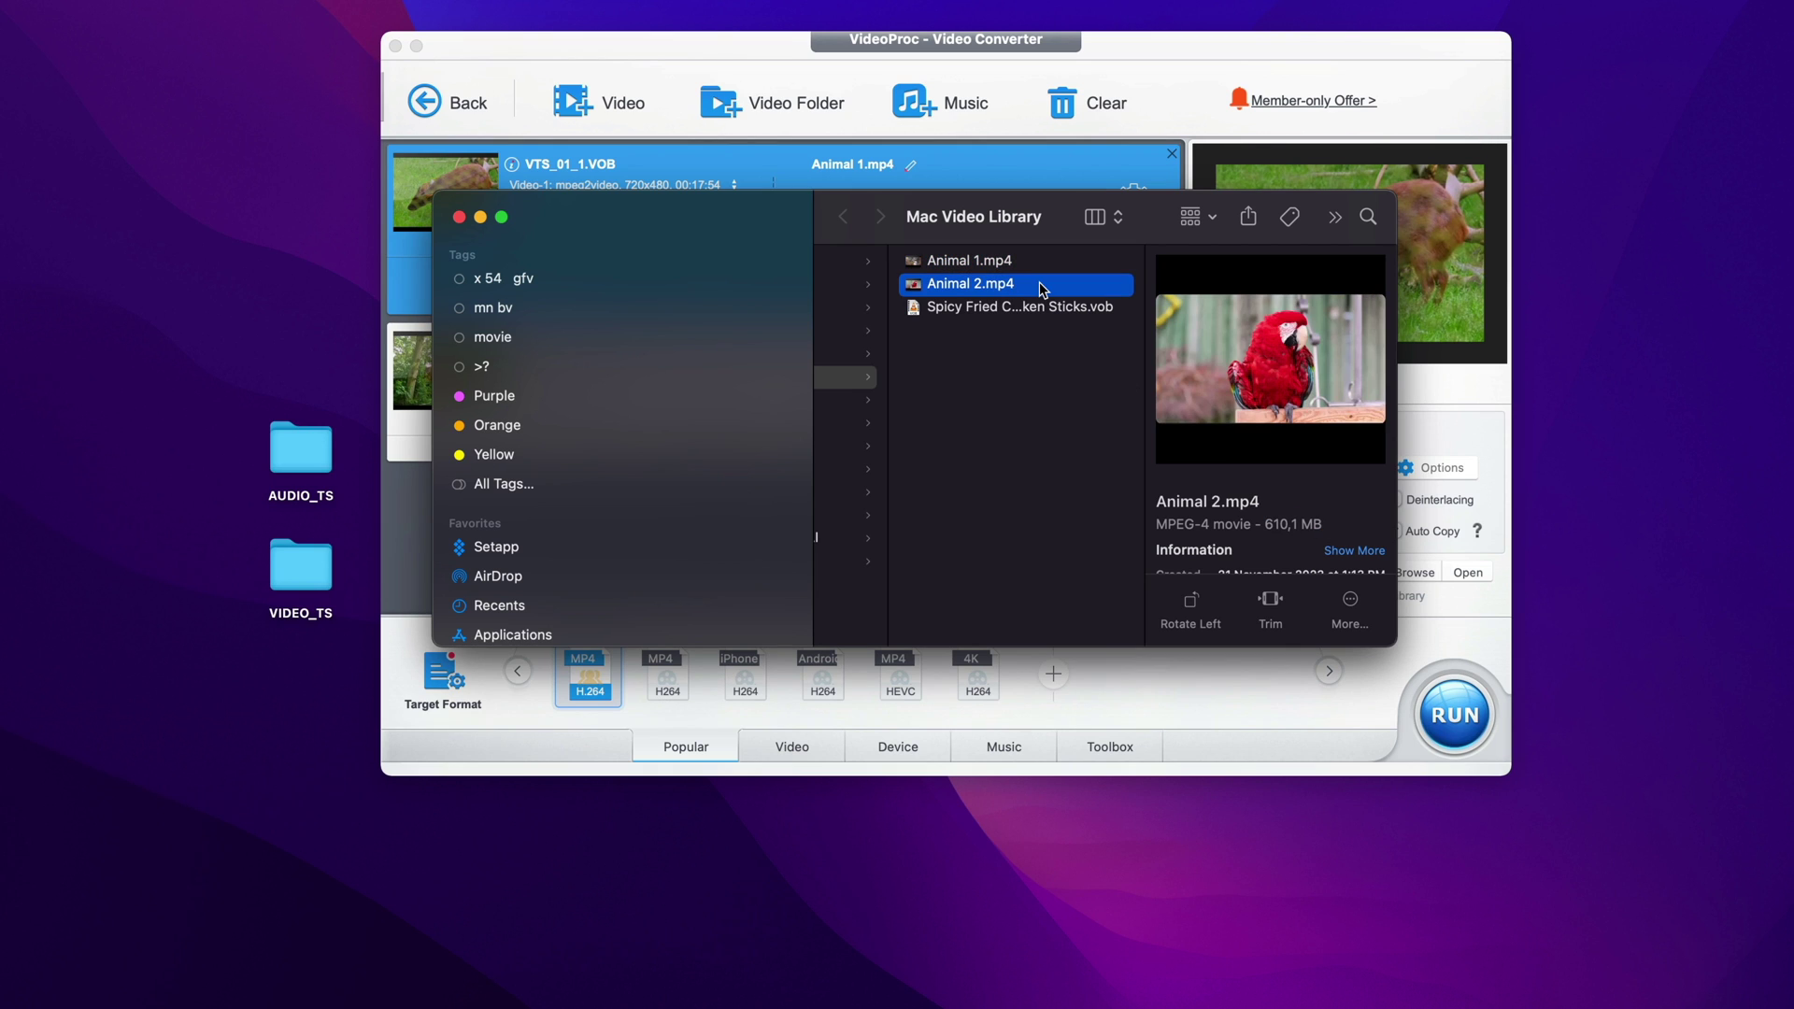
{"action": "double_click", "coordinate": [1043, 291]}
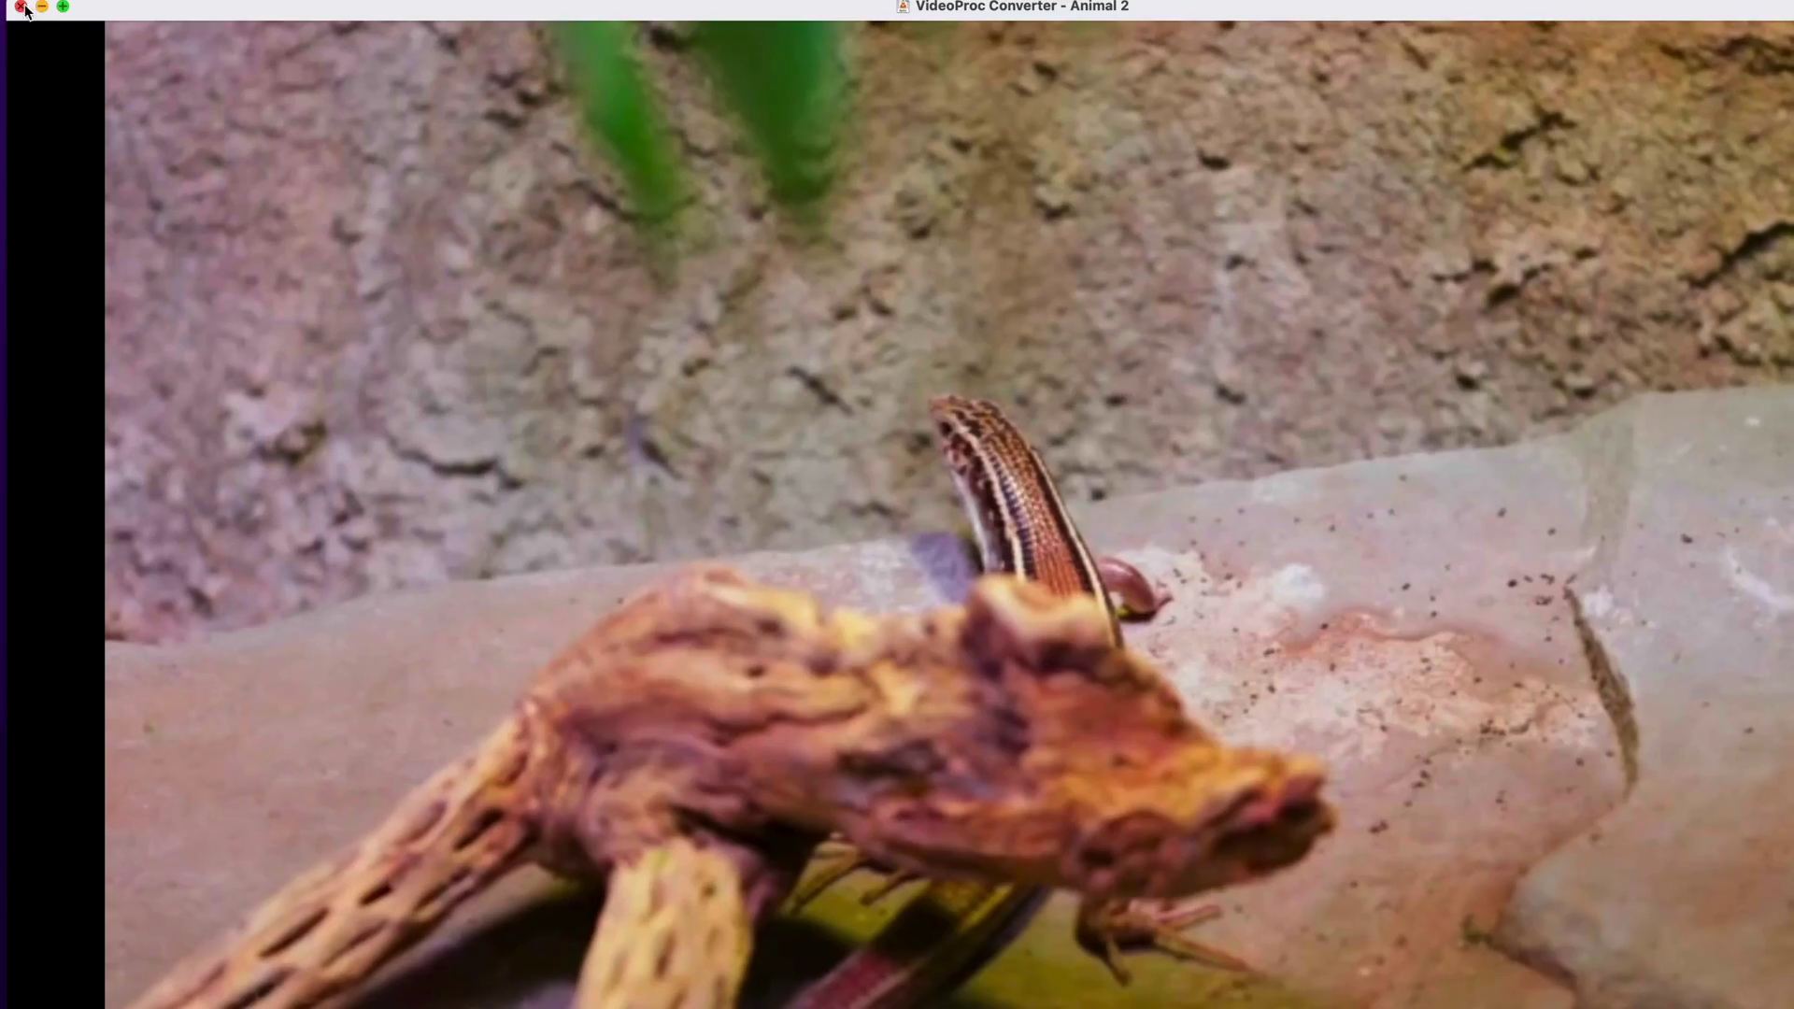
{"action": "left_click", "coordinate": [20, 7]}
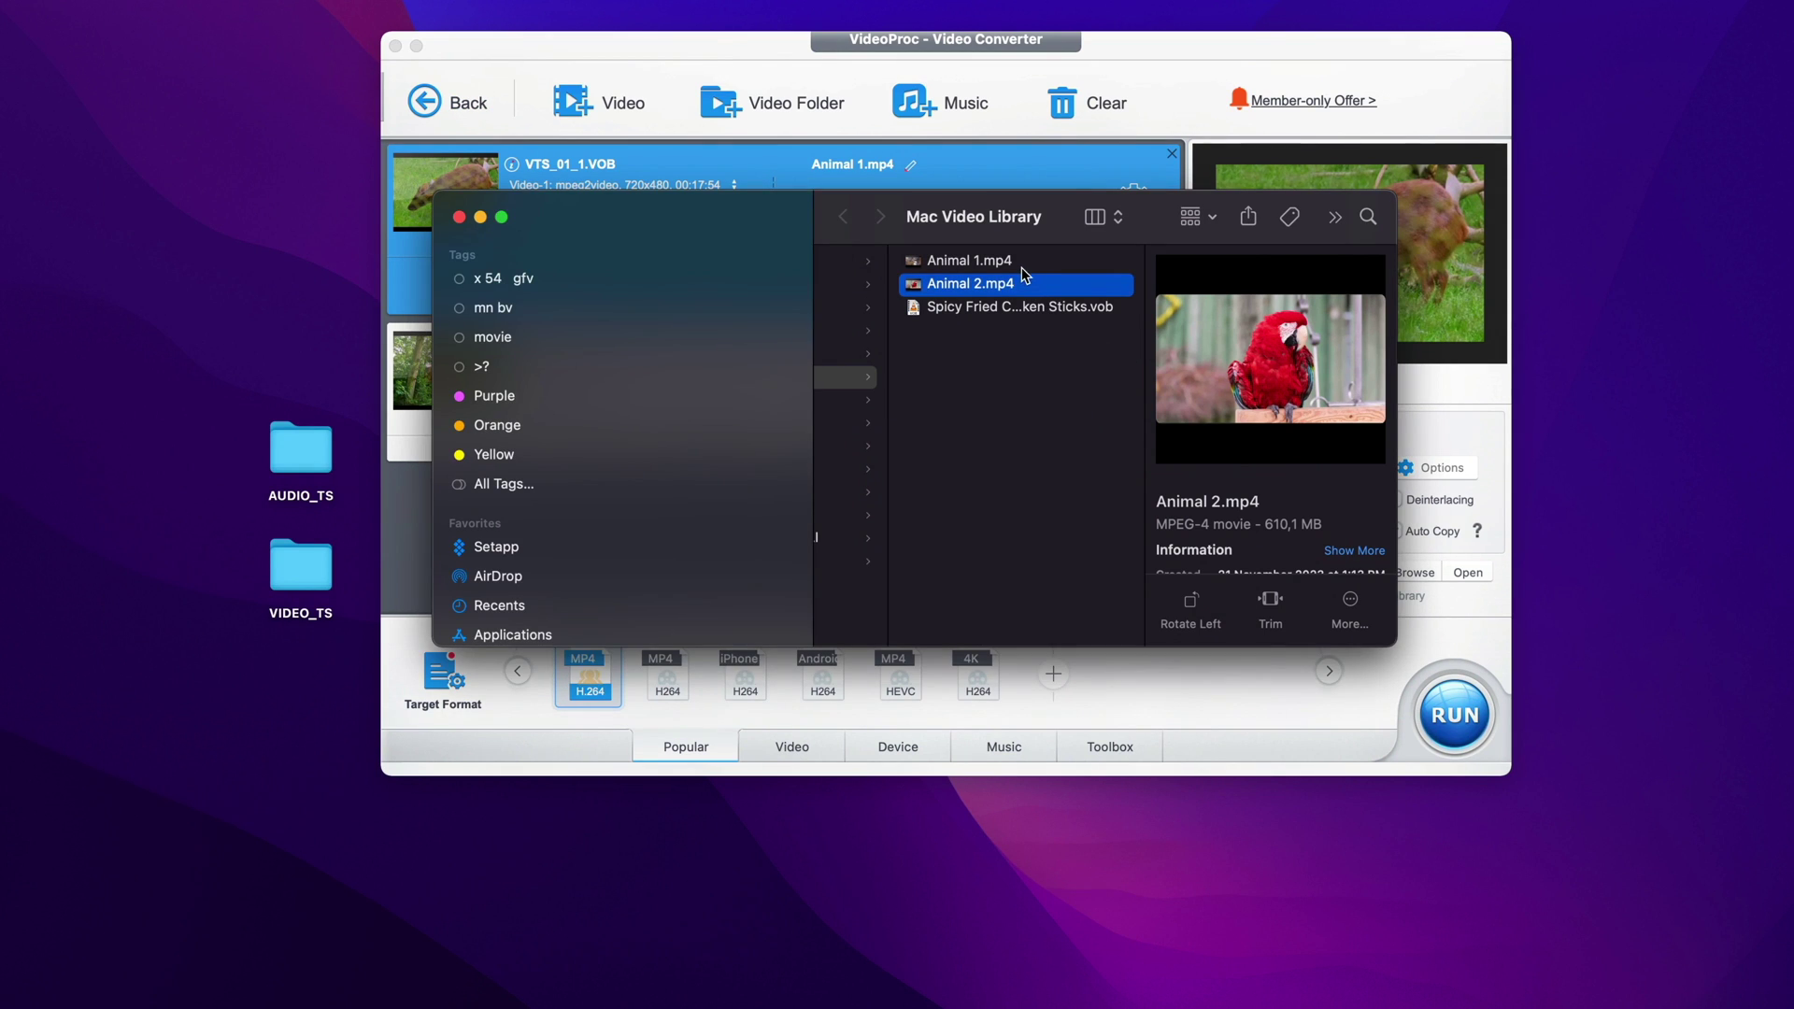
Compare previews of Animal 1.mp4 (466,1 MB) and Animal 2.mp4 (610,1 MB) in Finder.
{"action": "key", "text": "Up"}
{"action": "key", "text": "Down"}
{"action": "key", "text": "Up"}
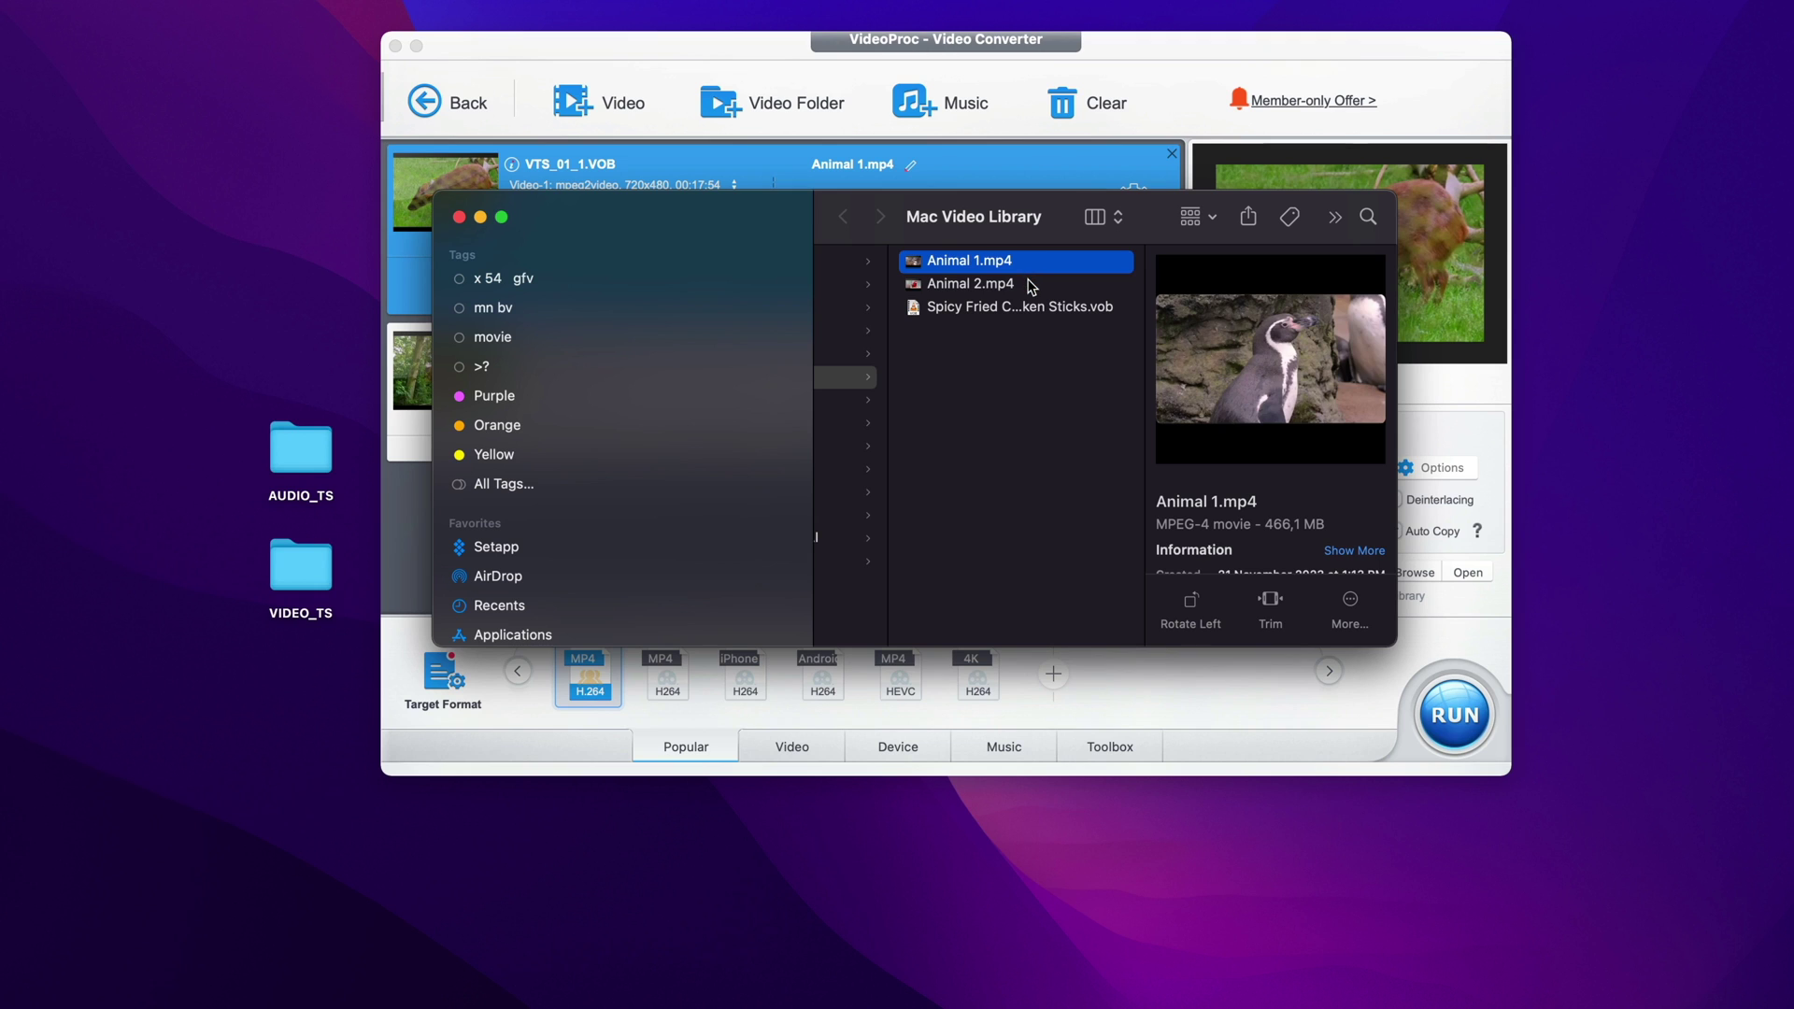
{"action": "key", "text": "Down"}
{"action": "key", "text": "Up"}
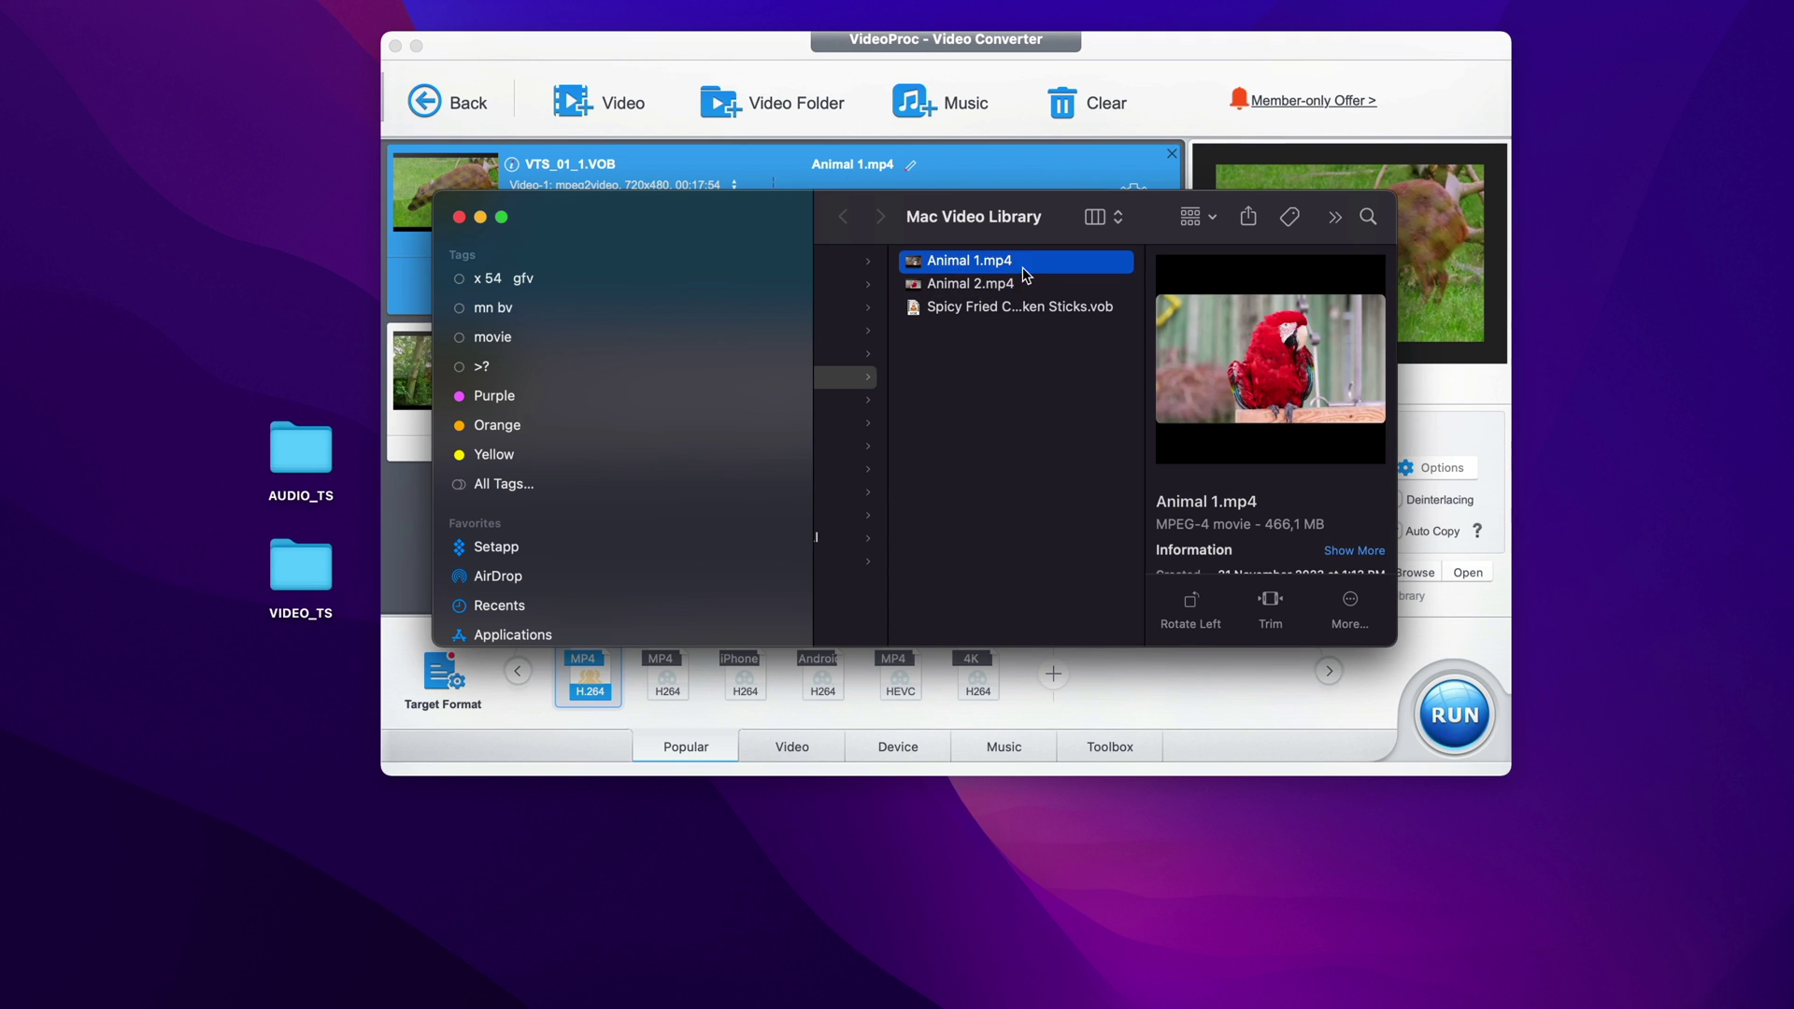